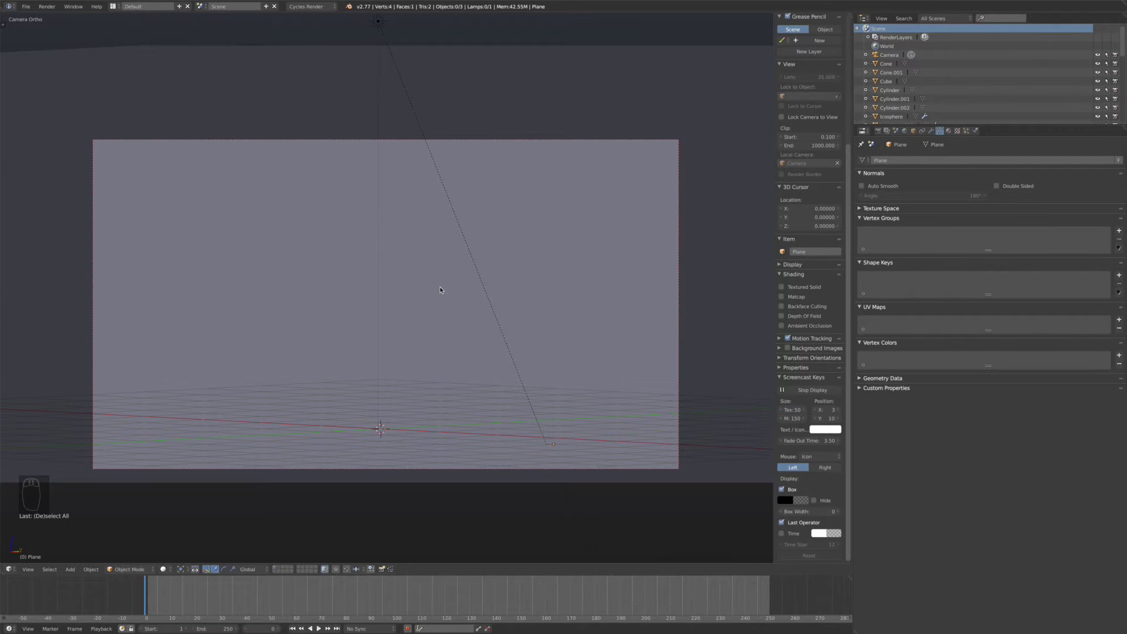
{"action": "middle_click_drag", "start_coordinate": [438, 309], "coordinate": [446, 306]}
{"action": "scroll", "coordinate": [445, 306], "scroll_direction": "down", "scroll_amount": 1}
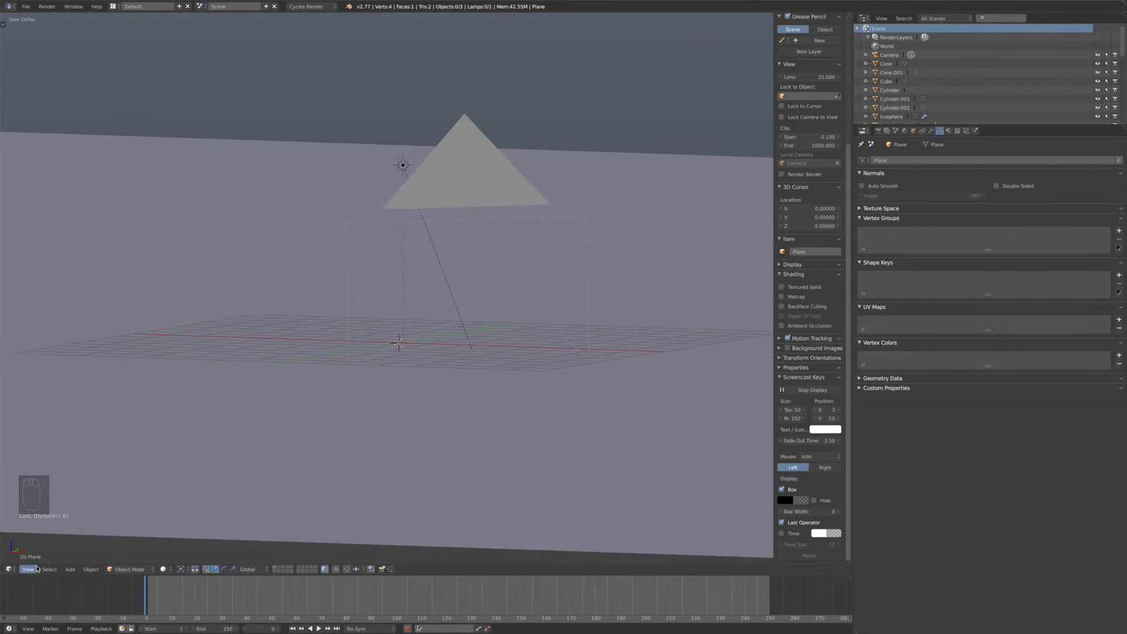
{"action": "left_click", "coordinate": [27, 569]}
{"action": "left_click", "coordinate": [44, 536]}
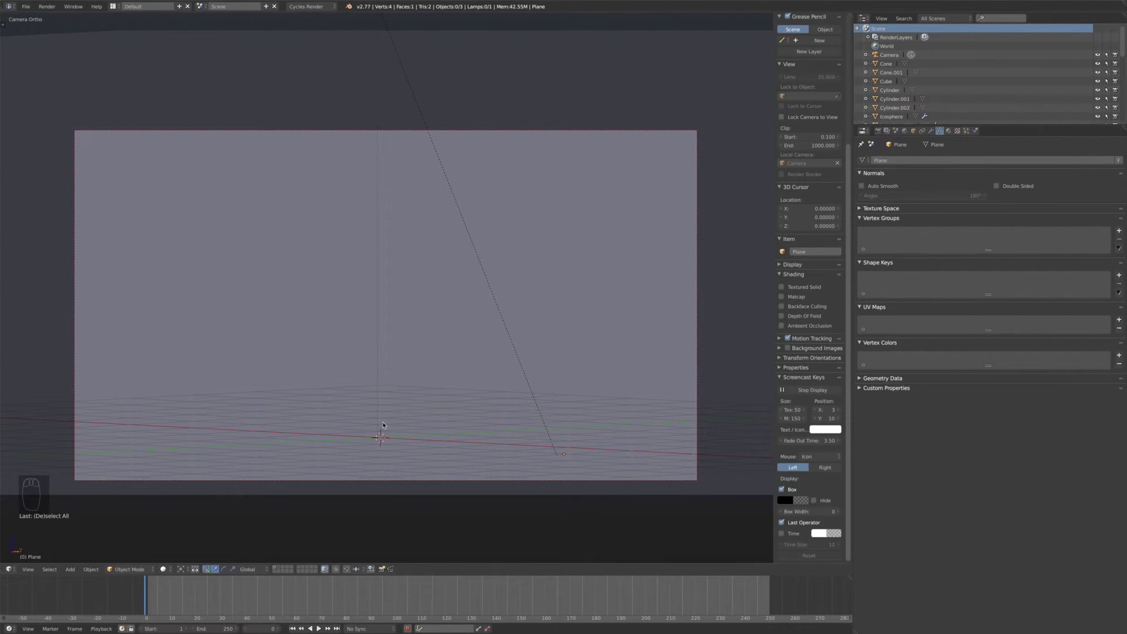
Add a cylinder mesh at the 3D cursor with 12 vertices.
{"action": "scroll", "coordinate": [385, 432], "scroll_direction": "up", "scroll_amount": 1}
{"action": "key", "text": "shift+a"}
{"action": "mouse_move", "coordinate": [385, 431]}
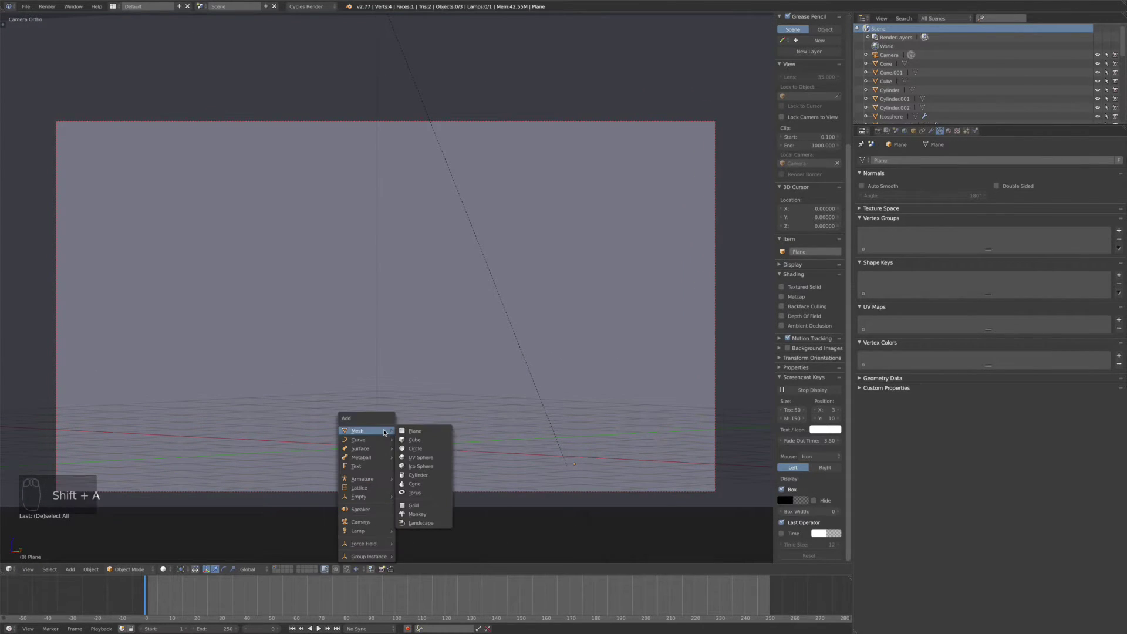
{"action": "left_click", "coordinate": [441, 476]}
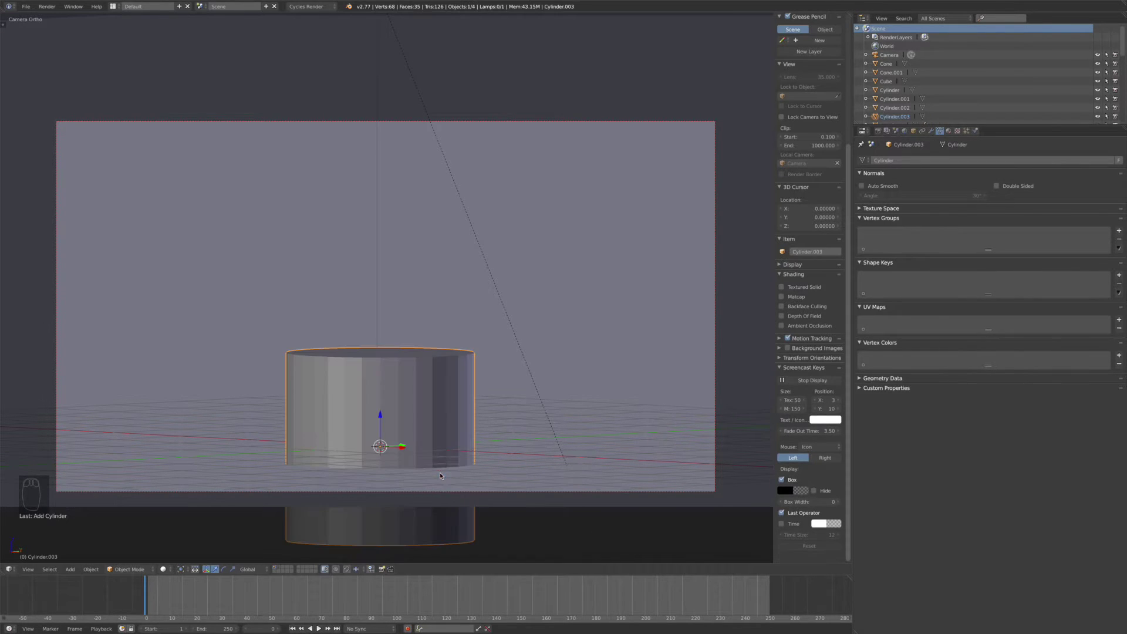
{"action": "key", "text": "t"}
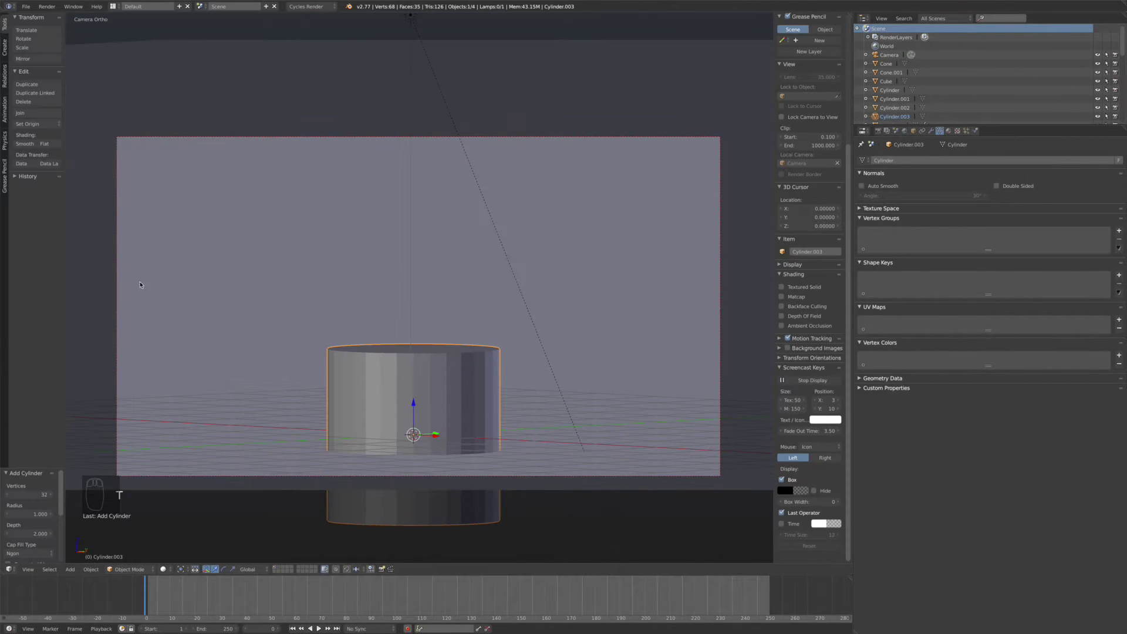
{"action": "left_click", "coordinate": [27, 493]}
{"action": "key", "text": "Return"}
Move the cylinder about 1.7 units along X and scale it down into a small, narrow trunk.
{"action": "left_click_drag", "start_coordinate": [411, 398], "coordinate": [520, 400]}
{"action": "key", "text": "s"}
{"action": "left_click", "coordinate": [415, 365]}
{"action": "key", "text": "s"}
{"action": "key", "text": "z"}
{"action": "left_click", "coordinate": [528, 527]}
{"action": "key", "text": "s"}
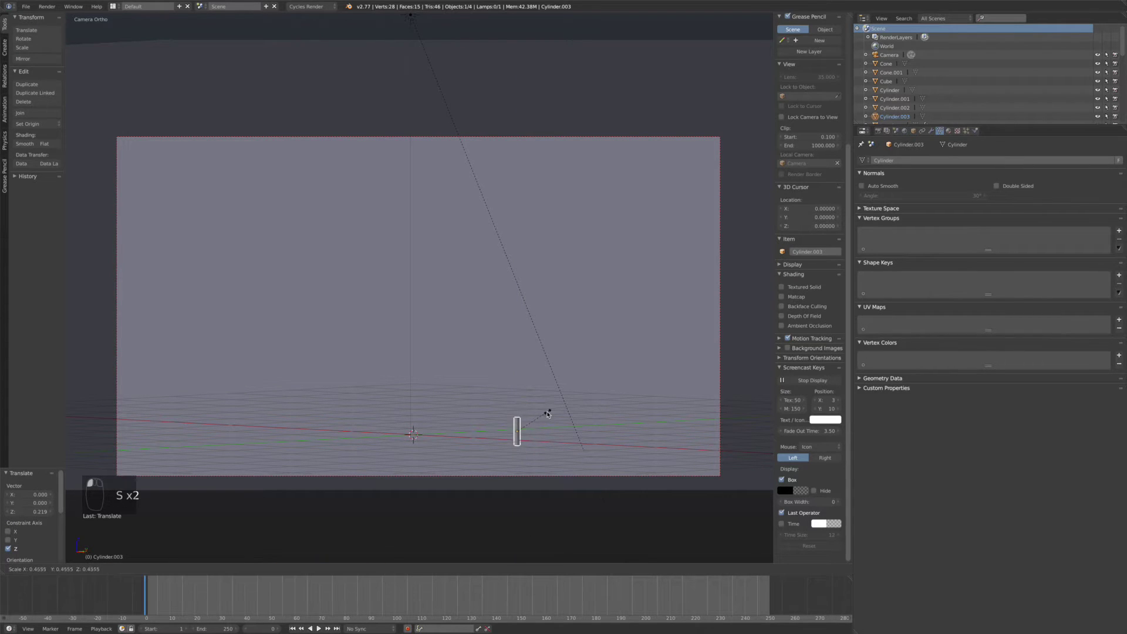
{"action": "left_click", "coordinate": [533, 415]}
Raise the trunk cylinder along Z and stretch it vertically.
{"action": "mouse_move", "coordinate": [517, 402]}
{"action": "left_mouse_down"}
{"action": "mouse_move", "coordinate": [518, 372]}
{"action": "mouse_move", "coordinate": [518, 384]}
{"action": "left_mouse_up"}
{"action": "key", "text": "s"}
{"action": "key", "text": "z"}
{"action": "left_click", "coordinate": [524, 497]}
{"action": "key", "text": "s"}
{"action": "key", "text": "z"}
{"action": "left_click", "coordinate": [518, 471]}
Slim the trunk to about 0.82 in X and Y only, keeping its height.
{"action": "key", "text": "s"}
{"action": "key", "text": "shift+z"}
{"action": "left_click", "coordinate": [561, 425]}
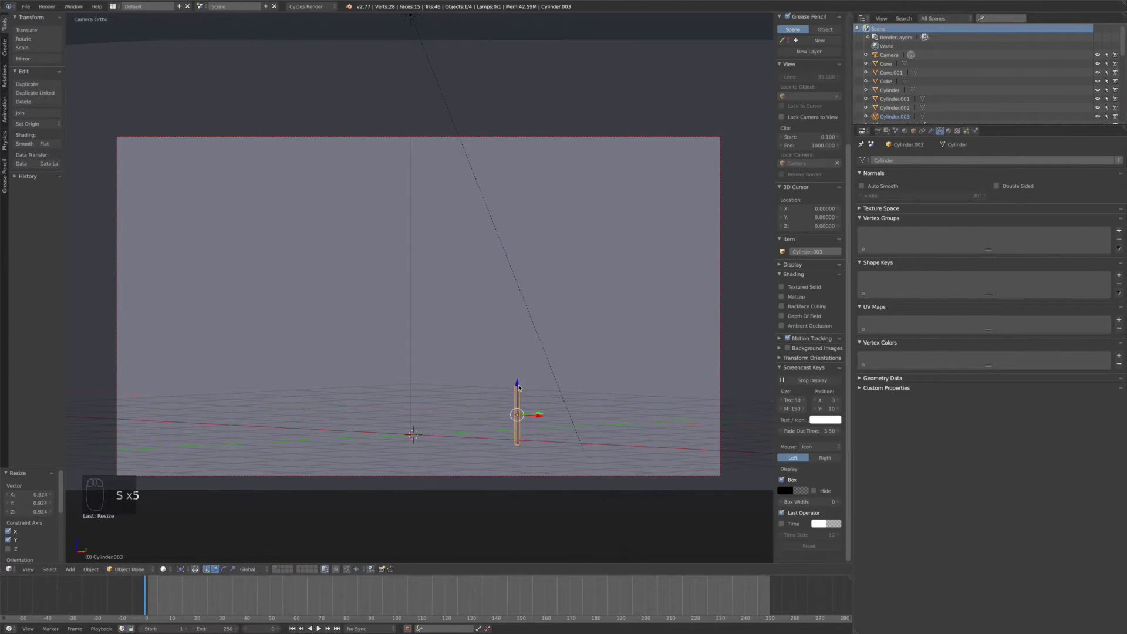
Lower the trunk along Z to ground level and scale it down slightly.
{"action": "left_click_drag", "start_coordinate": [518, 385], "coordinate": [520, 398]}
{"action": "key", "text": "s"}
{"action": "left_click", "coordinate": [528, 400]}
{"action": "key", "text": "Tab"}
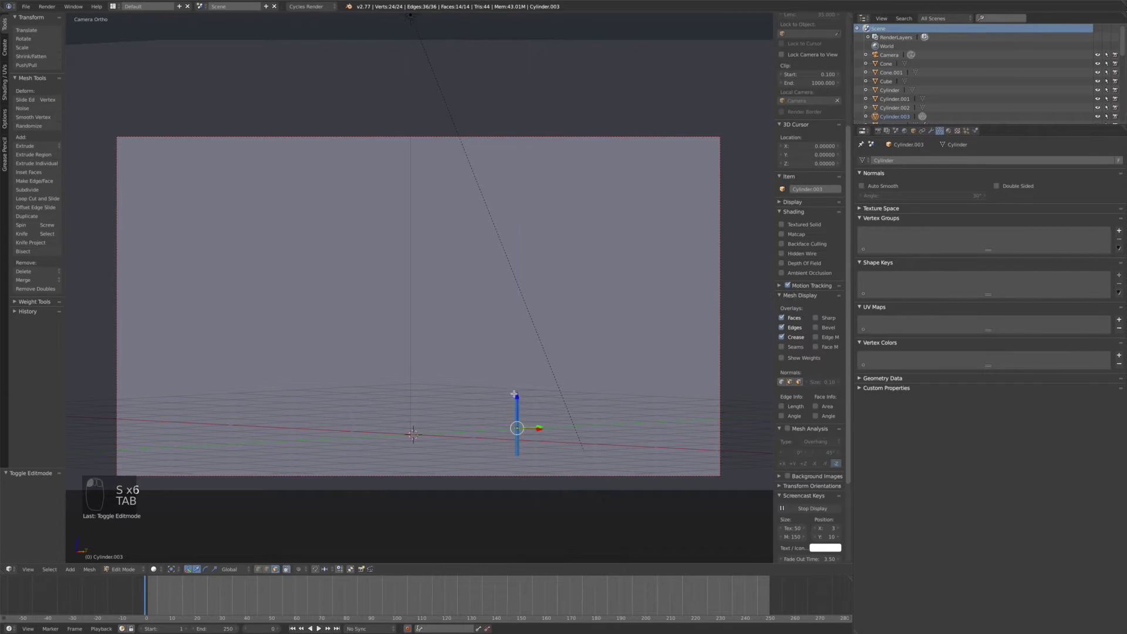
{"action": "key", "text": "z"}
{"action": "key", "text": "z"}
{"action": "key", "text": "Tab"}
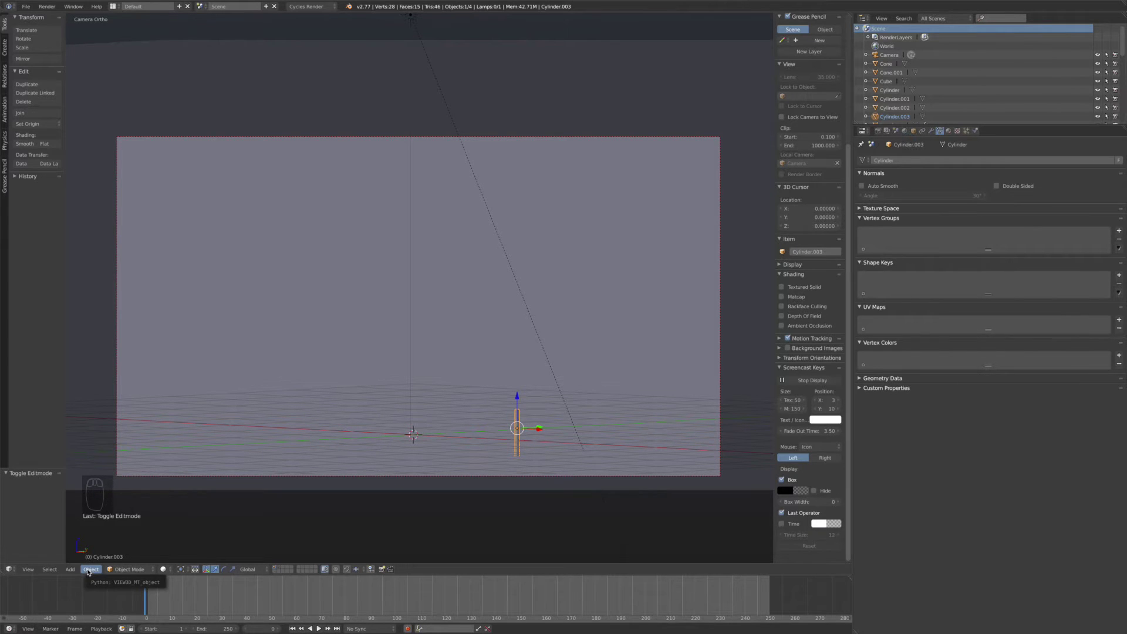
Snap the 3D cursor to the selected trunk cylinder.
{"action": "left_click", "coordinate": [89, 570]}
{"action": "mouse_move", "coordinate": [126, 498]}
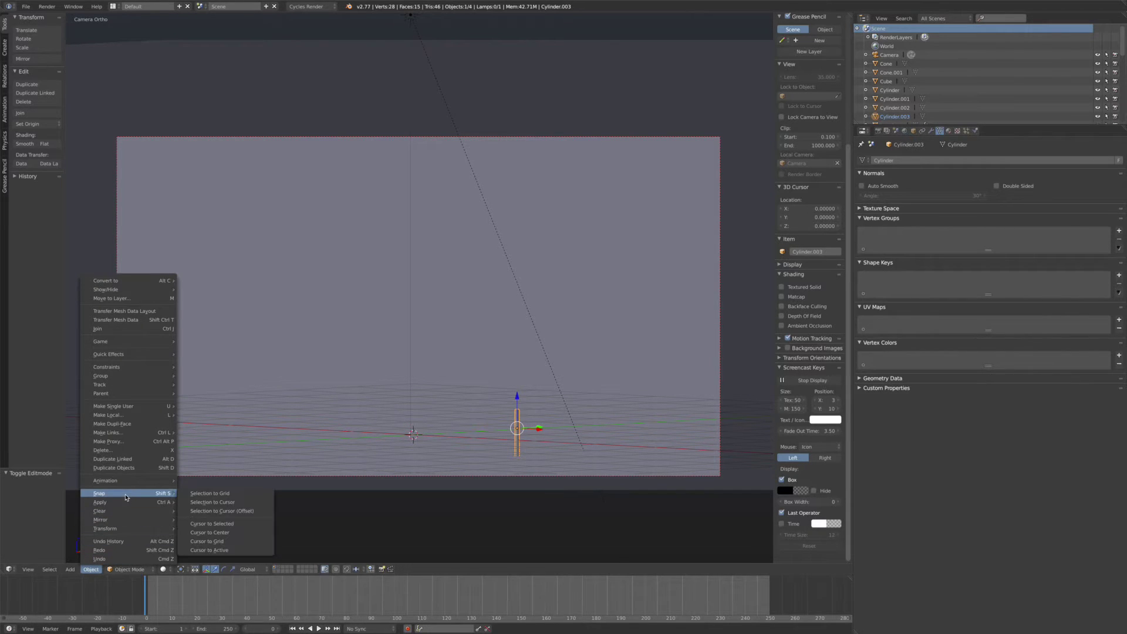
{"action": "left_click", "coordinate": [214, 524]}
Add a cone mesh at the trunk and set its vertices to 4.
{"action": "key", "text": "shift+a"}
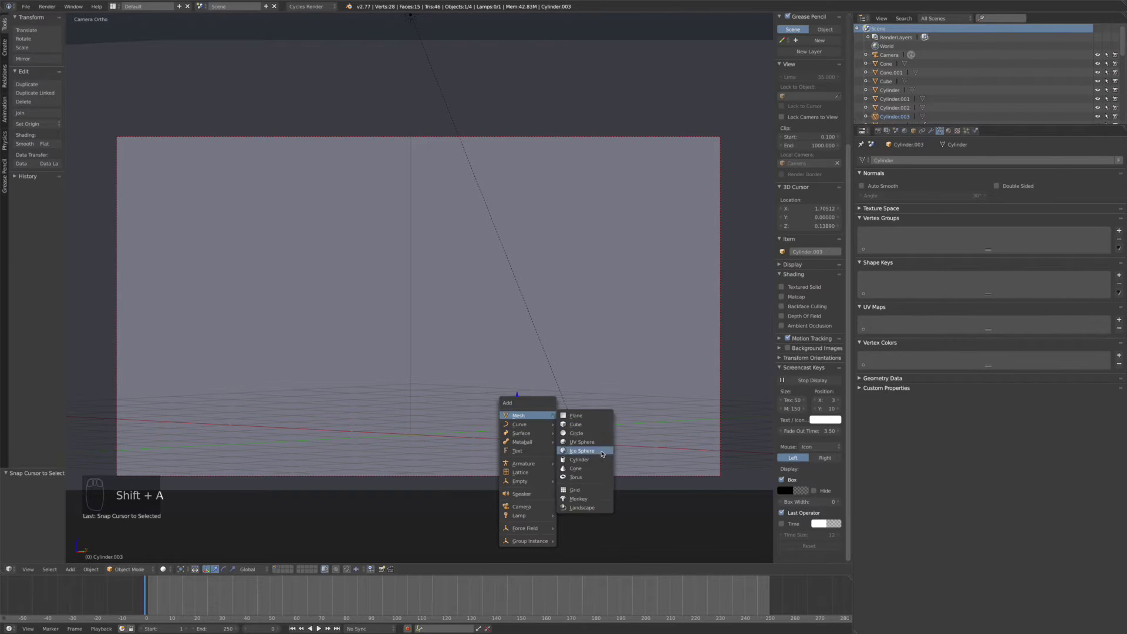
{"action": "left_click", "coordinate": [587, 468]}
{"action": "left_click", "coordinate": [22, 494]}
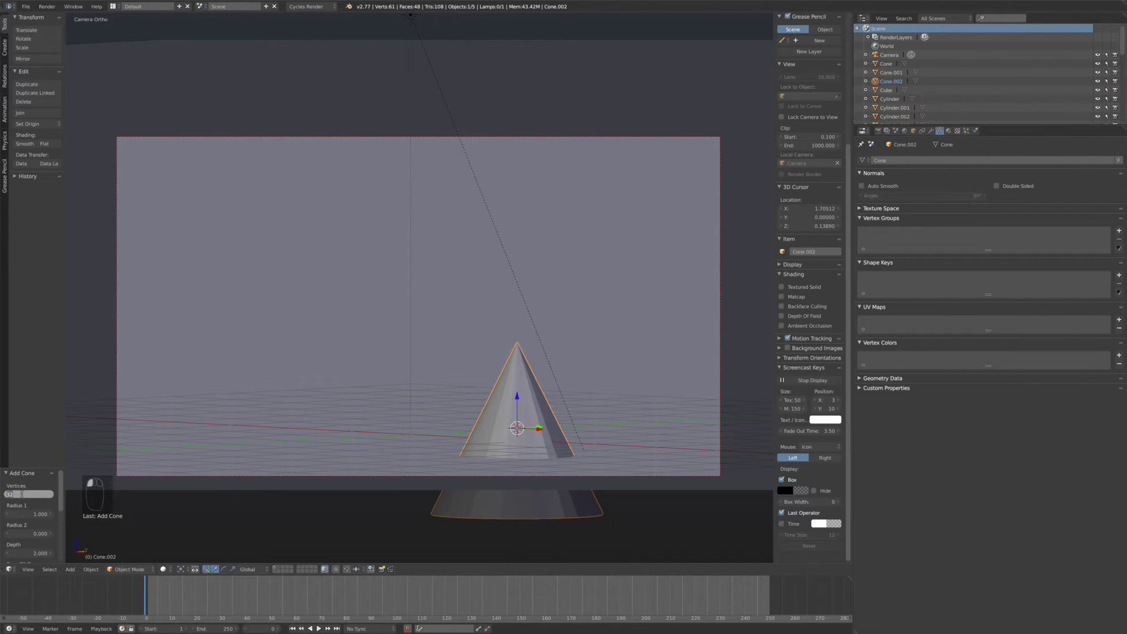
{"action": "type", "text": "4"}
{"action": "key", "text": "Return"}
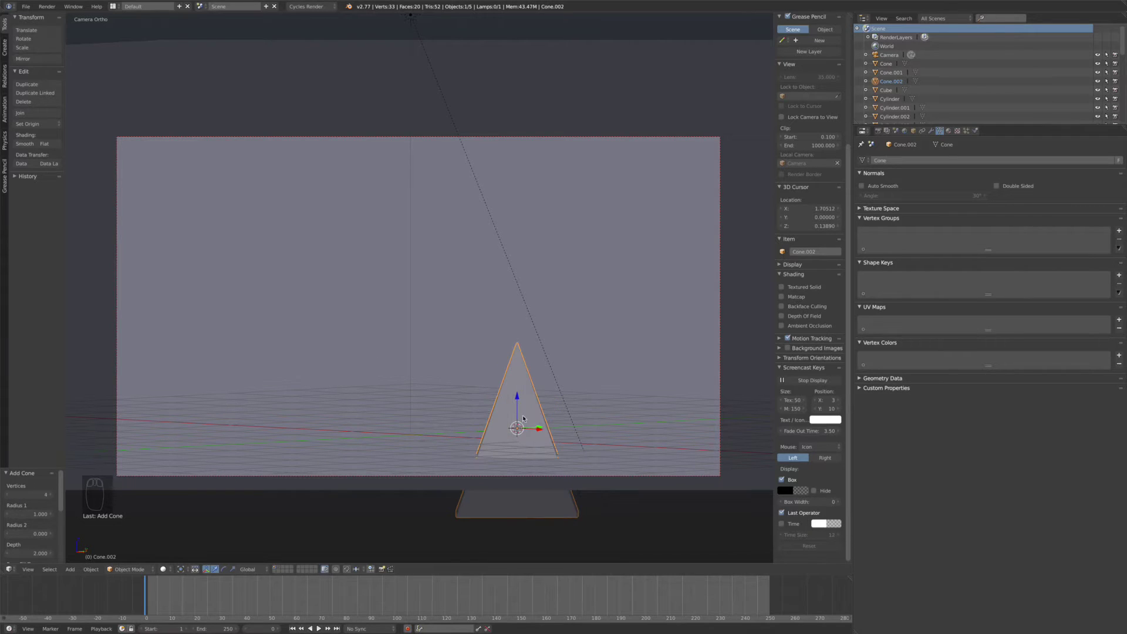
Raise the four-sided cone above the trunk and rotate it about the Z axis so two faces show.
{"action": "left_click_drag", "start_coordinate": [518, 401], "coordinate": [517, 321]}
{"action": "key", "text": "r"}
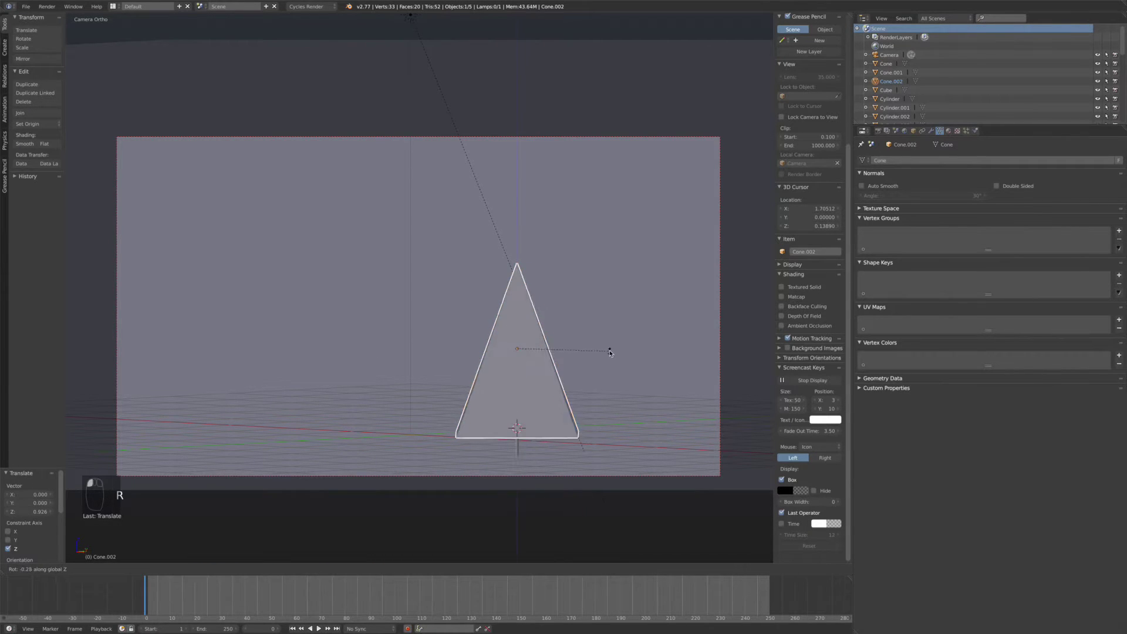
{"action": "key", "text": "z"}
{"action": "left_click", "coordinate": [608, 327]}
Scale the cone uniformly to about 0.32 and lower it about 0.5 units along Z toward the trunk.
{"action": "key", "text": "s"}
{"action": "left_click", "coordinate": [516, 328]}
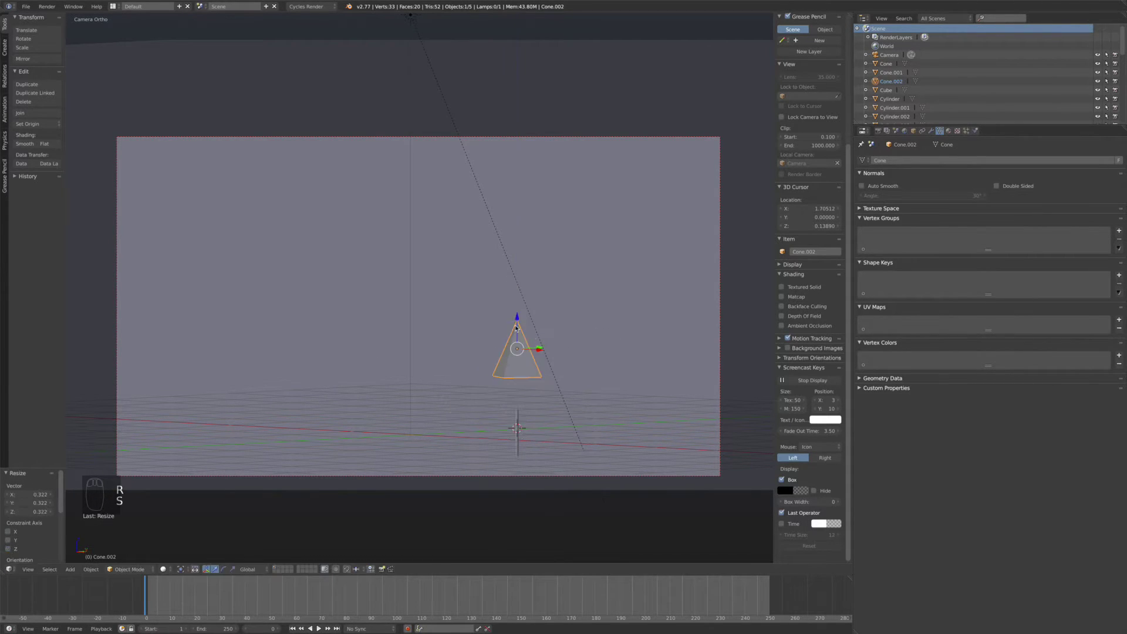
{"action": "left_click_drag", "start_coordinate": [518, 320], "coordinate": [518, 362]}
Stretch the cone to about 2.05 times its height along Z to form the foliage.
{"action": "key", "text": "s"}
{"action": "key", "text": "z"}
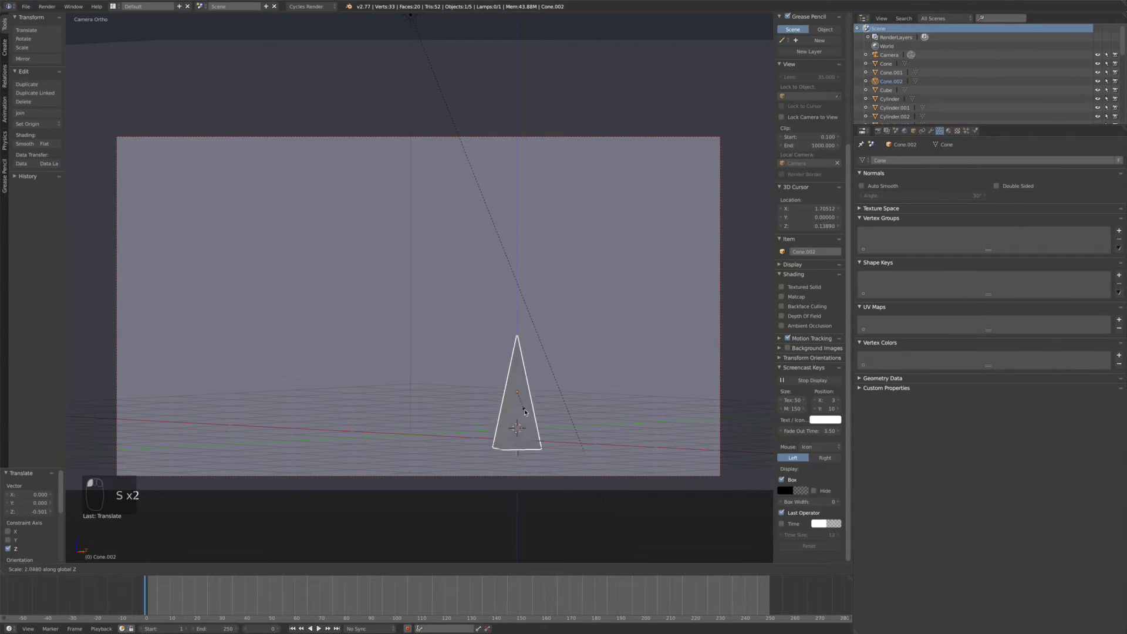
{"action": "left_click", "coordinate": [524, 409]}
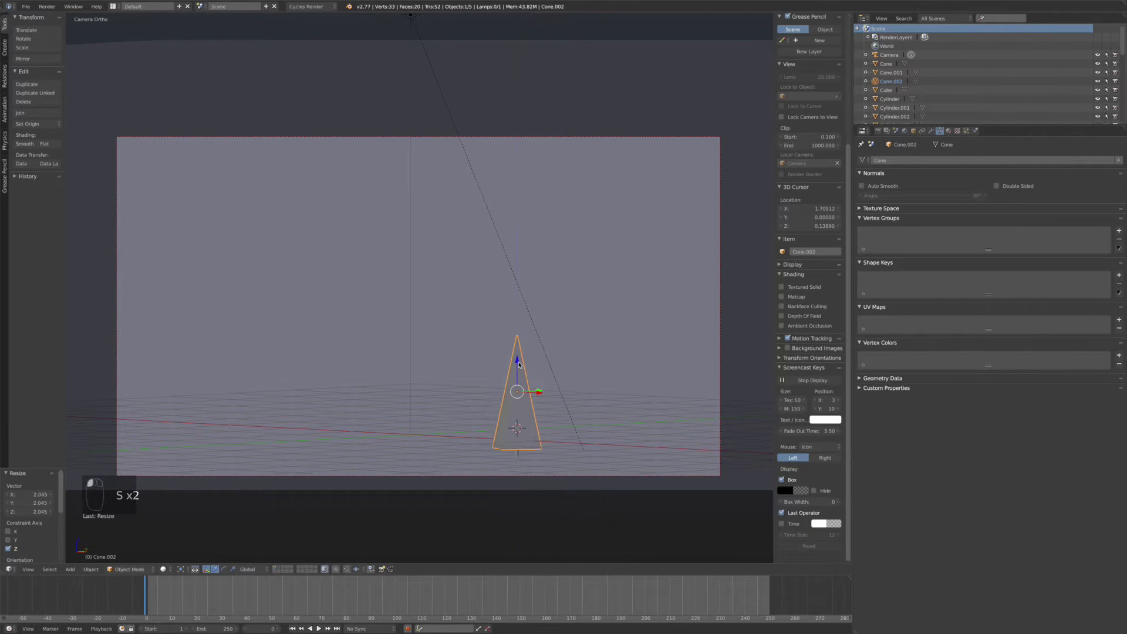
Deselect everything and briefly preview the tree in rendered shading.
{"action": "key", "text": "a"}
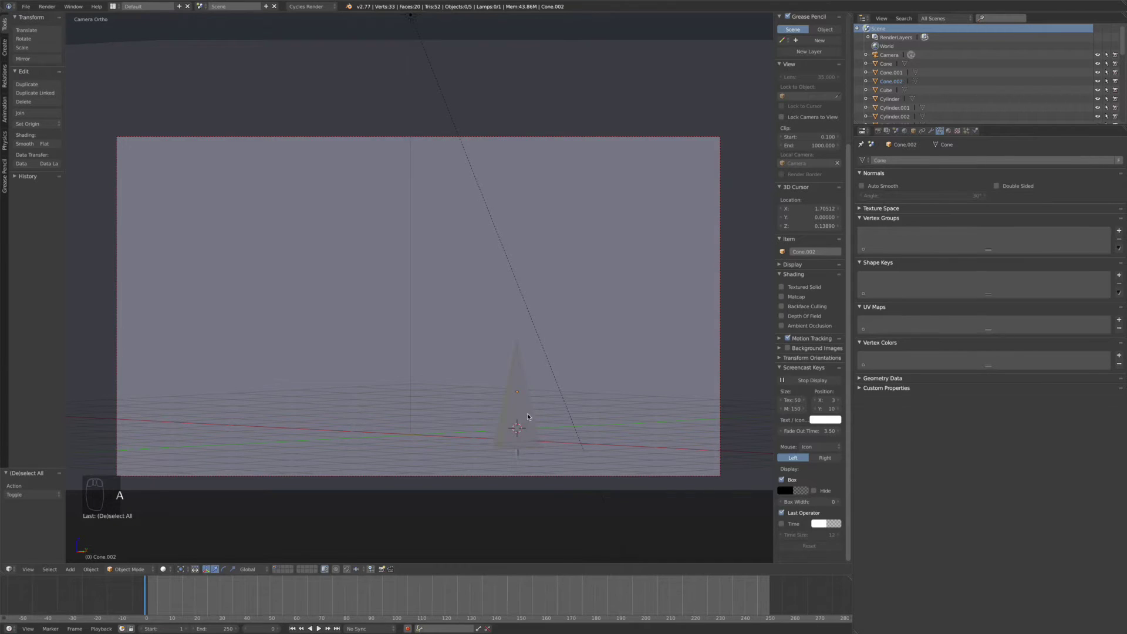
{"action": "key", "text": "shift+z"}
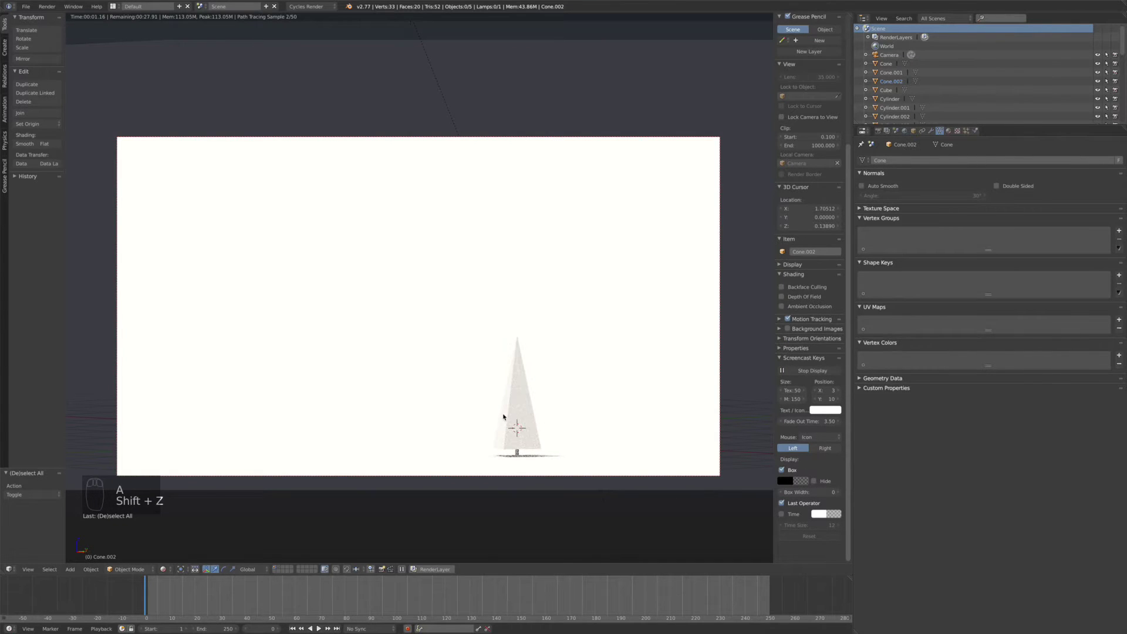
{"action": "key", "text": "shift+z"}
Scale the cone and trunk together by about 1.5, raise them along Z to ground level, and check the rendered preview.
{"action": "right_click", "coordinate": [520, 447]}
{"action": "right_click", "coordinate": [519, 453], "text": "shift"}
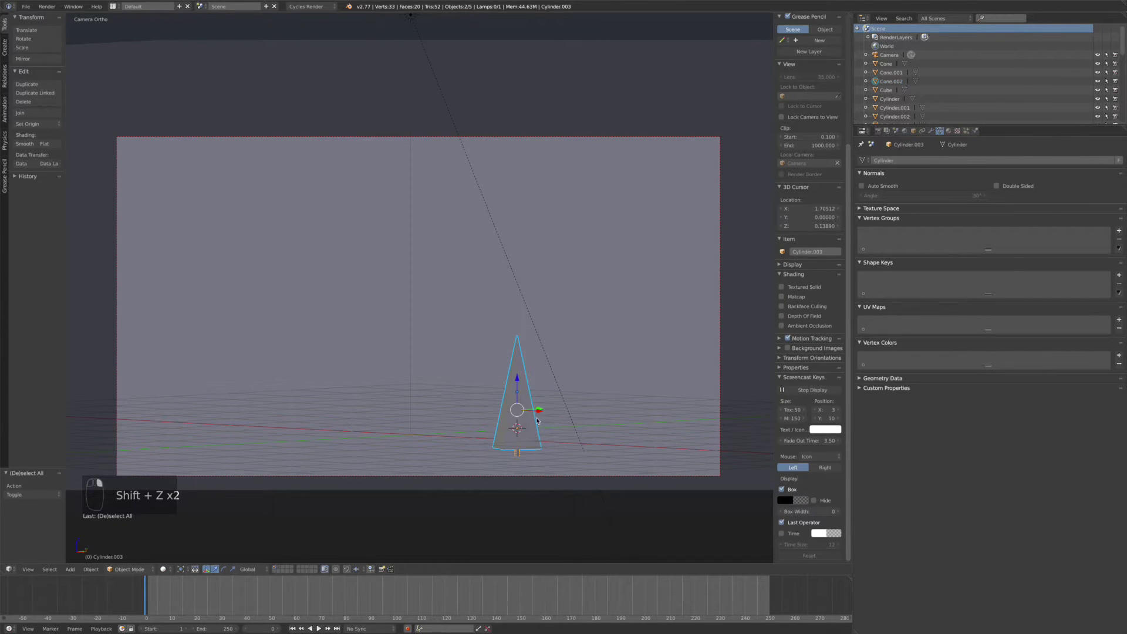
{"action": "key", "text": "s"}
{"action": "left_click", "coordinate": [572, 415]}
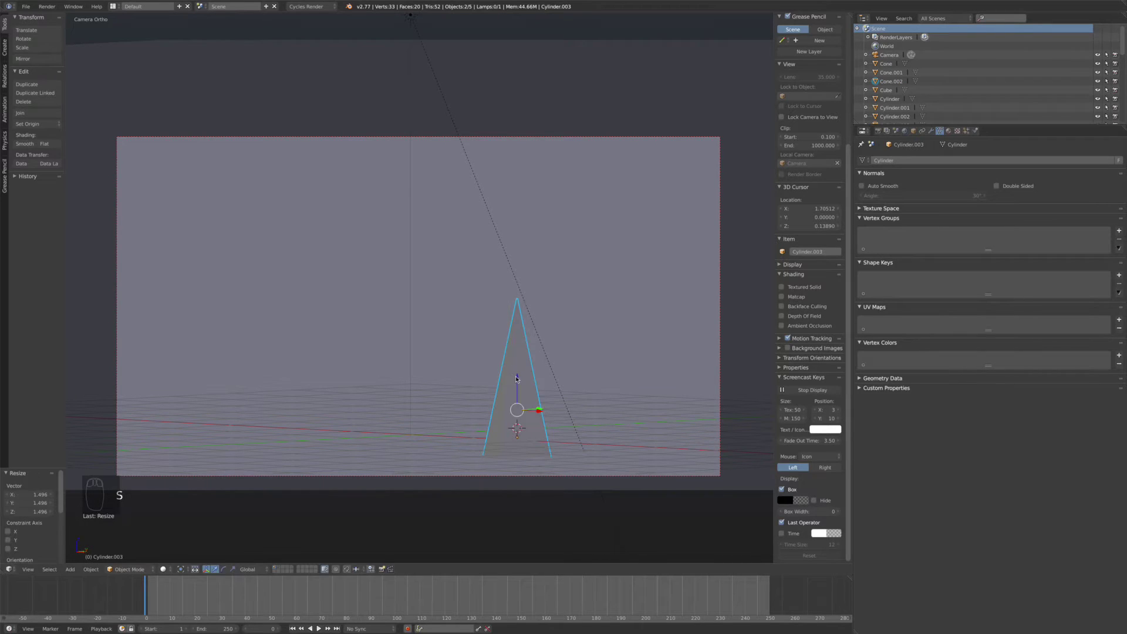
{"action": "mouse_move", "coordinate": [517, 379]}
{"action": "left_mouse_down"}
{"action": "mouse_move", "coordinate": [518, 330]}
{"action": "mouse_move", "coordinate": [521, 361]}
{"action": "left_mouse_up"}
{"action": "key", "text": "shift+z"}
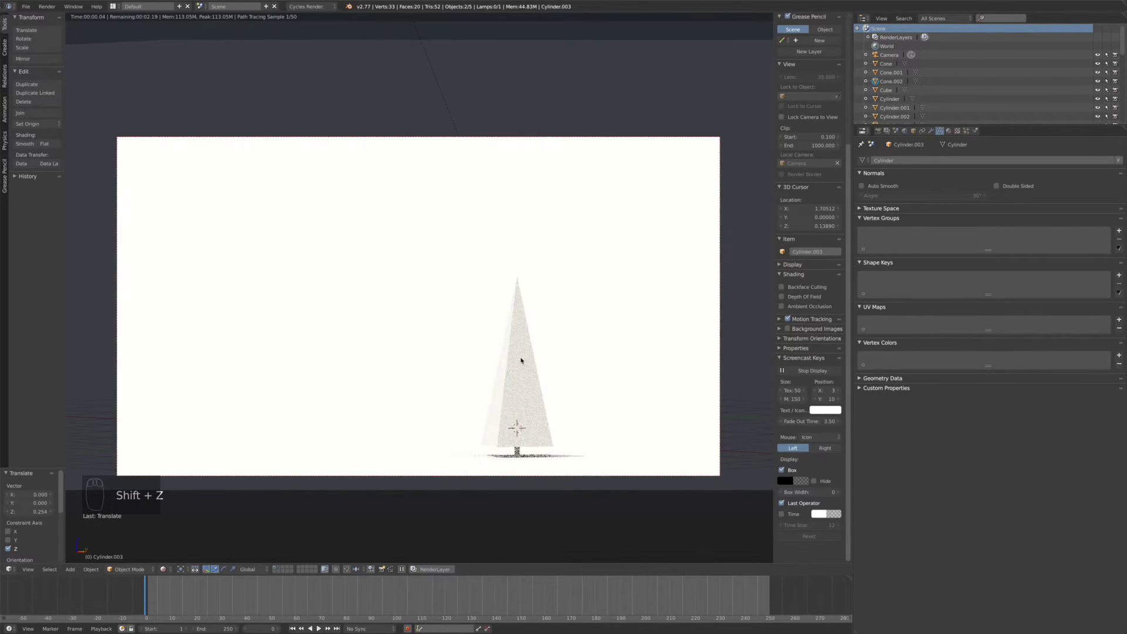
{"action": "key", "text": "shift+z"}
Duplicate the tree, move the copy about 1.58 units in negative X, and select the copy's cone.
{"action": "key", "text": "shift+d"}
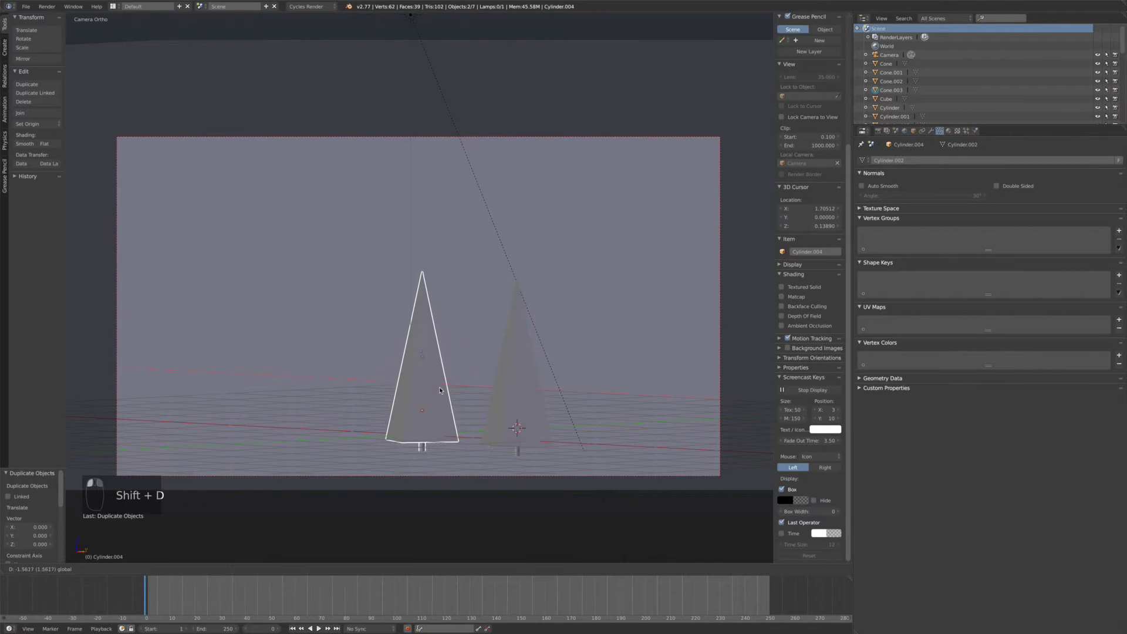
{"action": "left_click", "coordinate": [436, 388]}
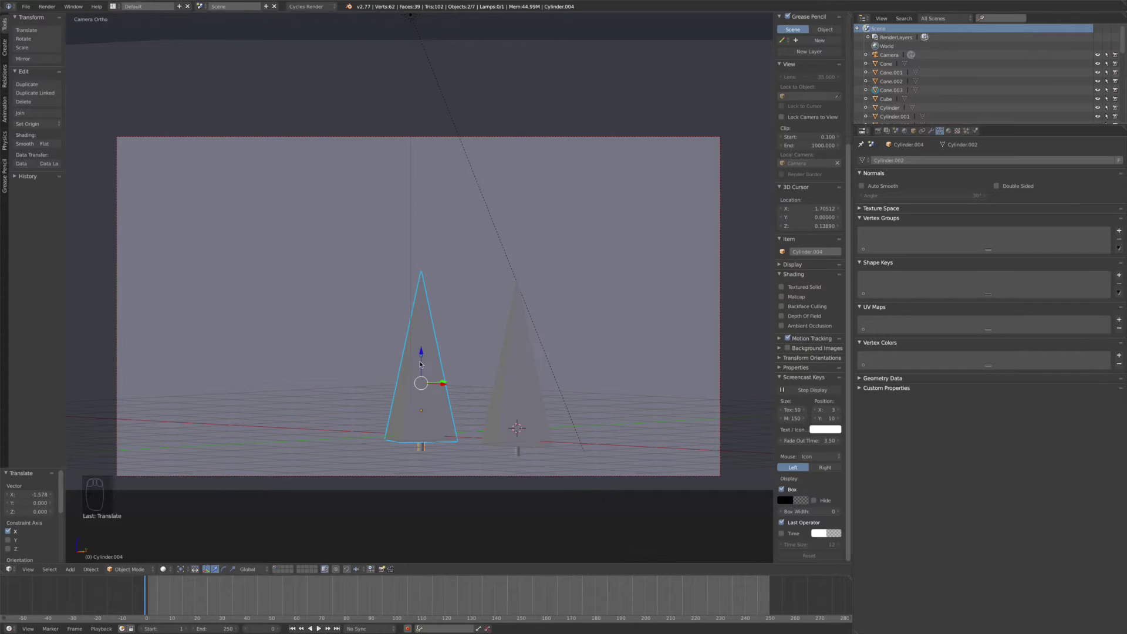
{"action": "right_click", "coordinate": [428, 401]}
{"action": "key", "text": "Tab"}
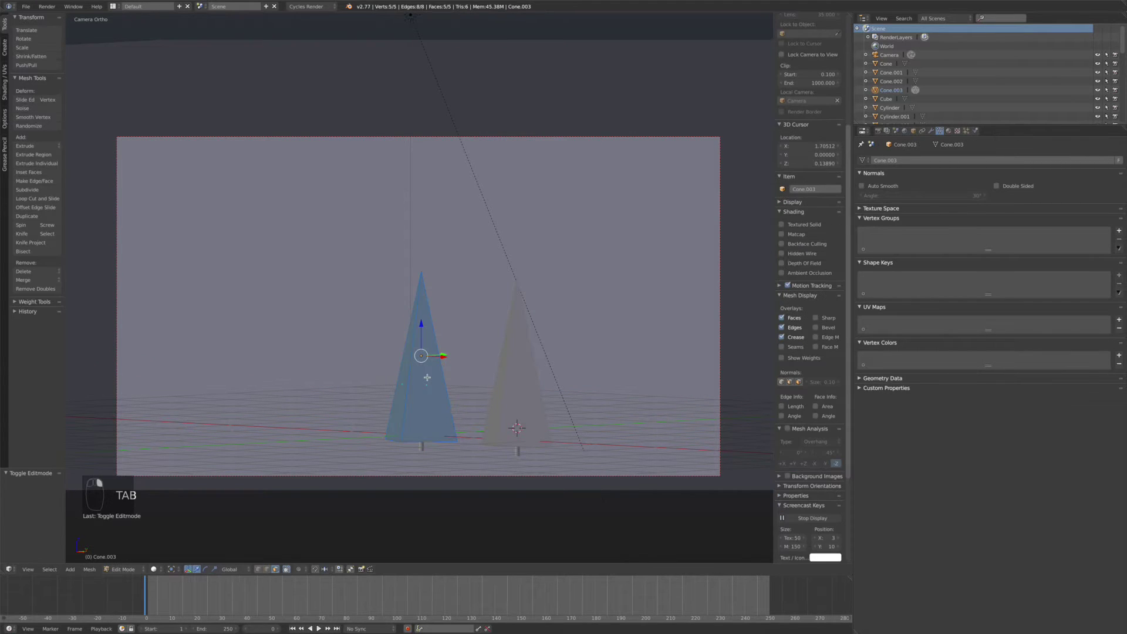
{"action": "key", "text": "ctrl+r"}
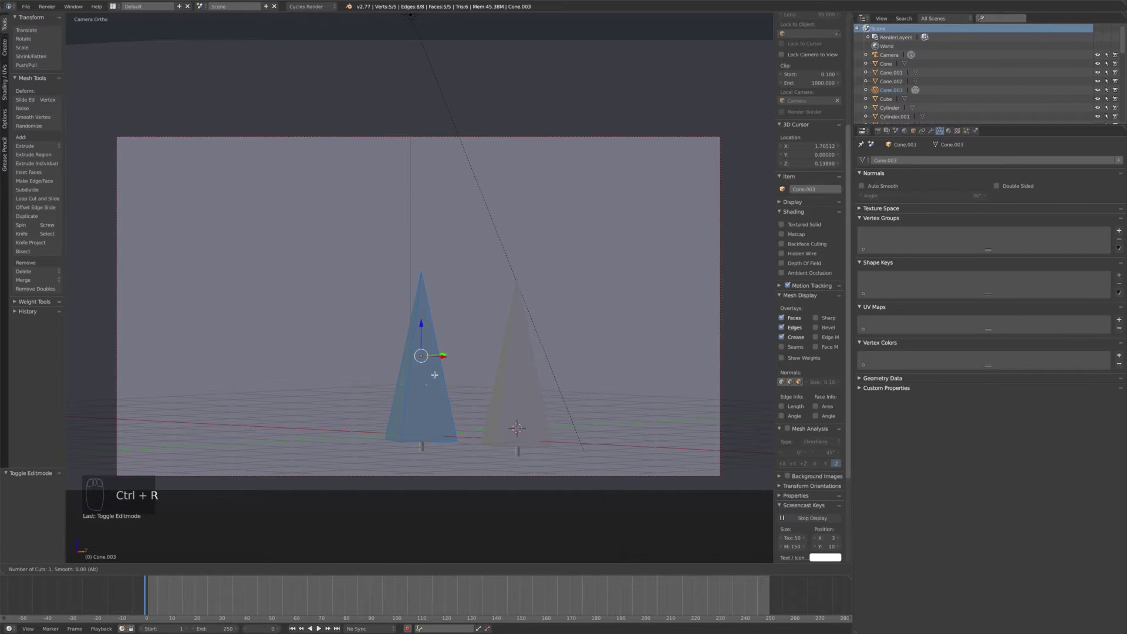
{"action": "right_click", "coordinate": [432, 365]}
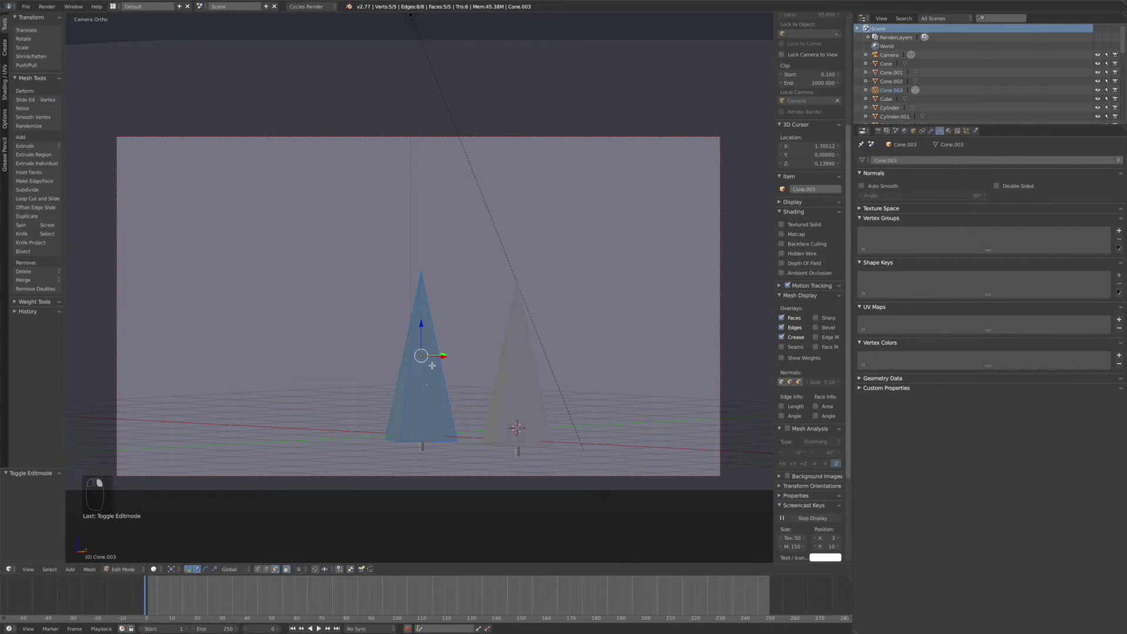
{"action": "key", "text": "Tab"}
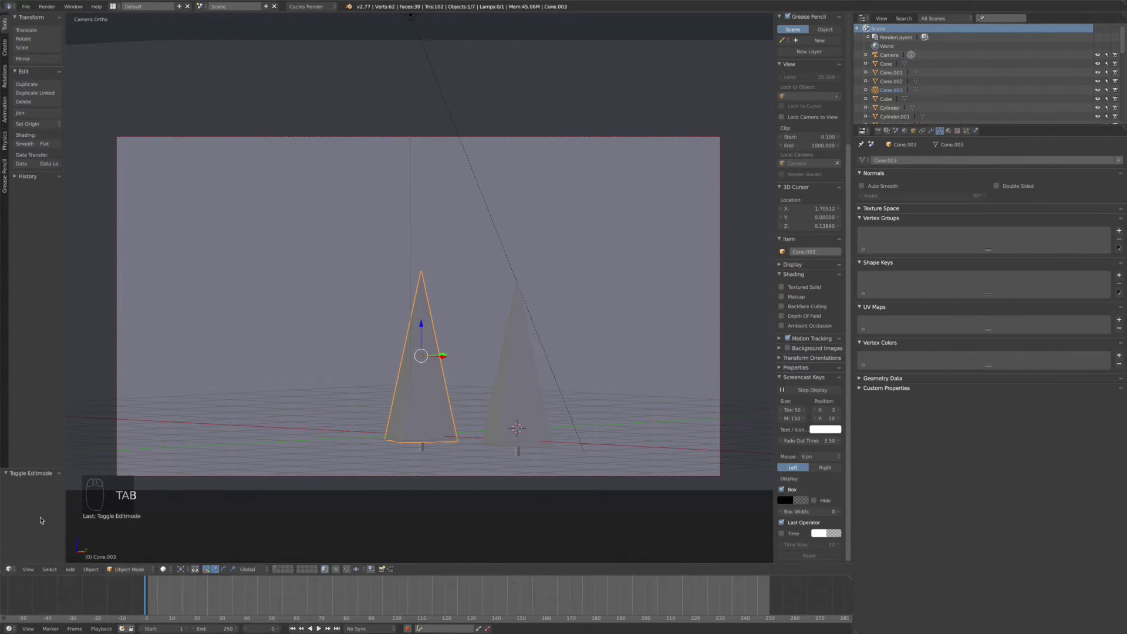
Snap the 3D cursor to the selected cone of the duplicated tree.
{"action": "left_click", "coordinate": [91, 568]}
{"action": "mouse_move", "coordinate": [117, 529]}
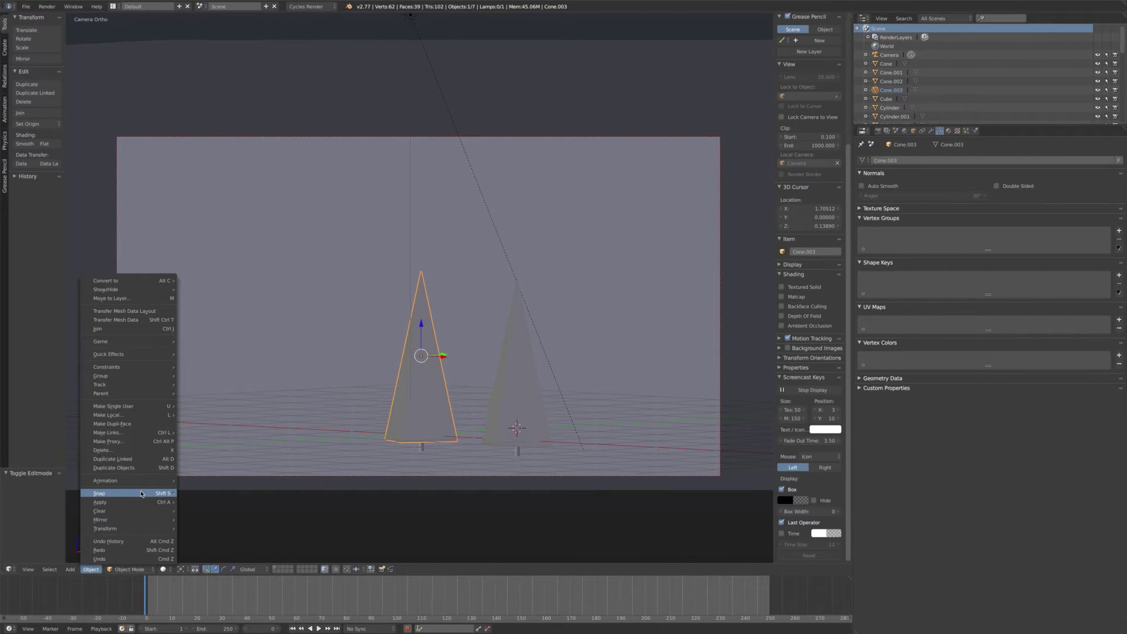
{"action": "mouse_move", "coordinate": [149, 498]}
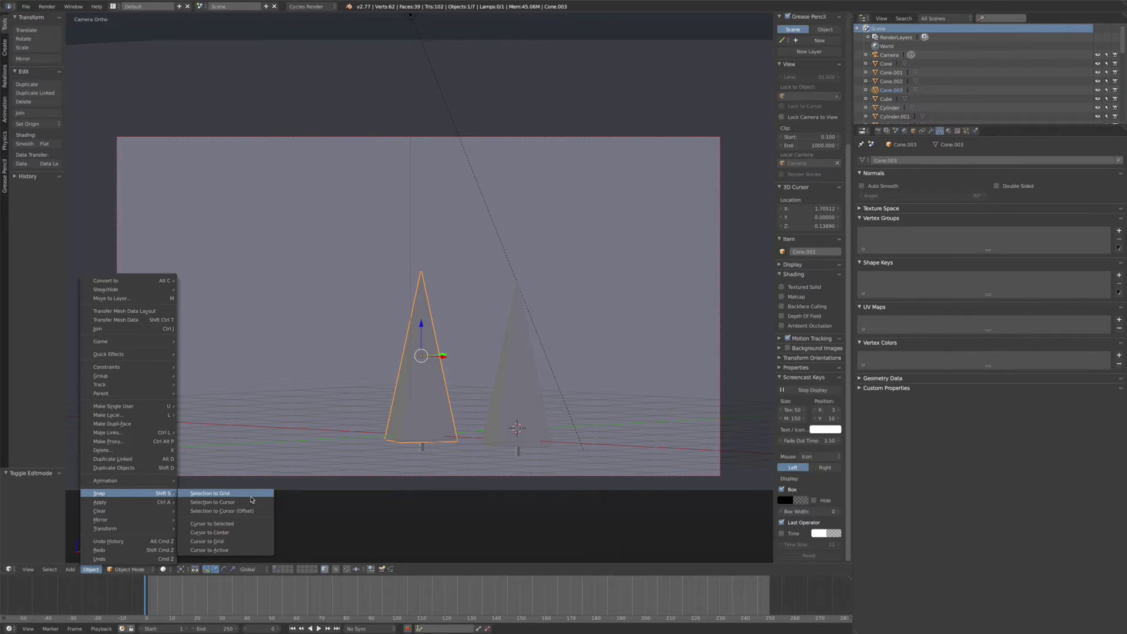
{"action": "left_click", "coordinate": [243, 523]}
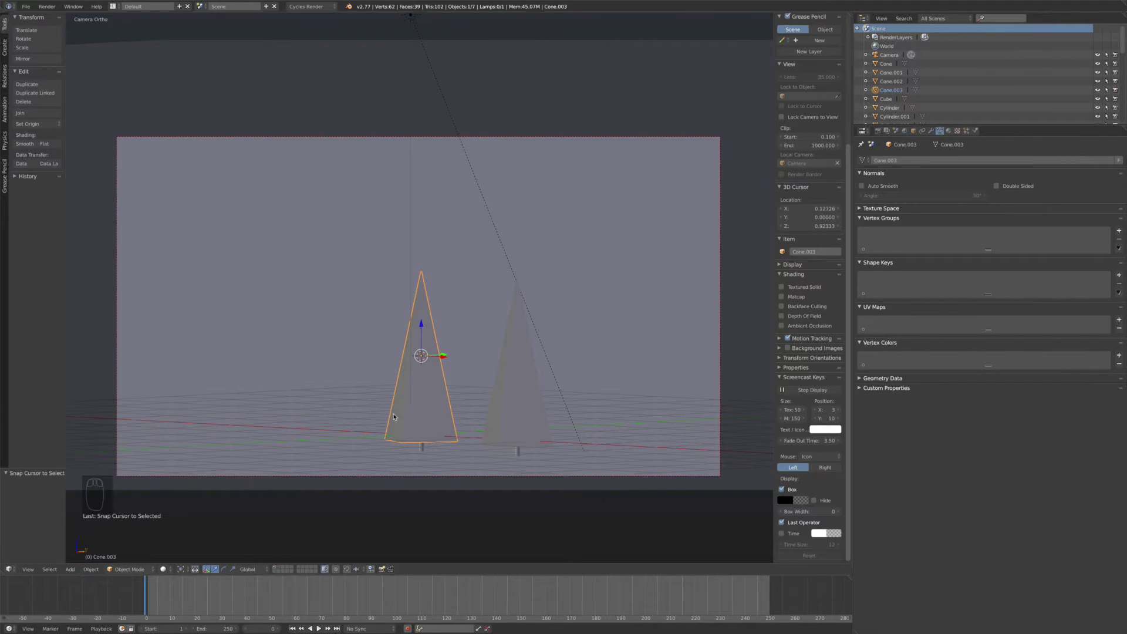
Add a cylinder mesh at the duplicated cone and set its vertices to 4.
{"action": "key", "text": "shift+a"}
{"action": "mouse_move", "coordinate": [418, 413]}
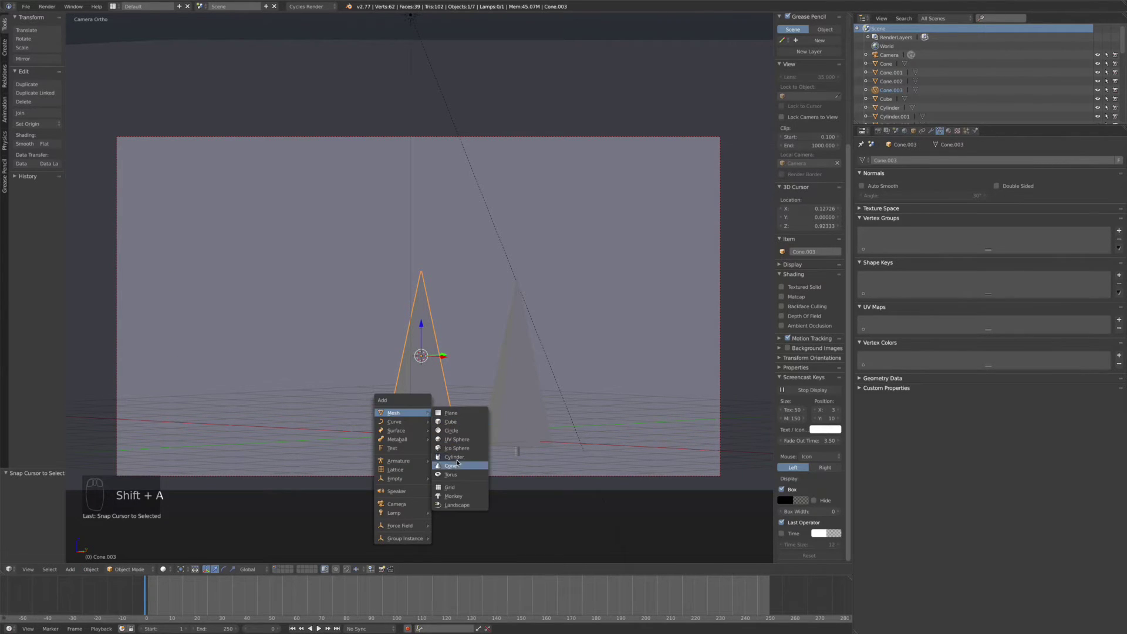
{"action": "left_click", "coordinate": [463, 457]}
{"action": "left_click", "coordinate": [27, 493]}
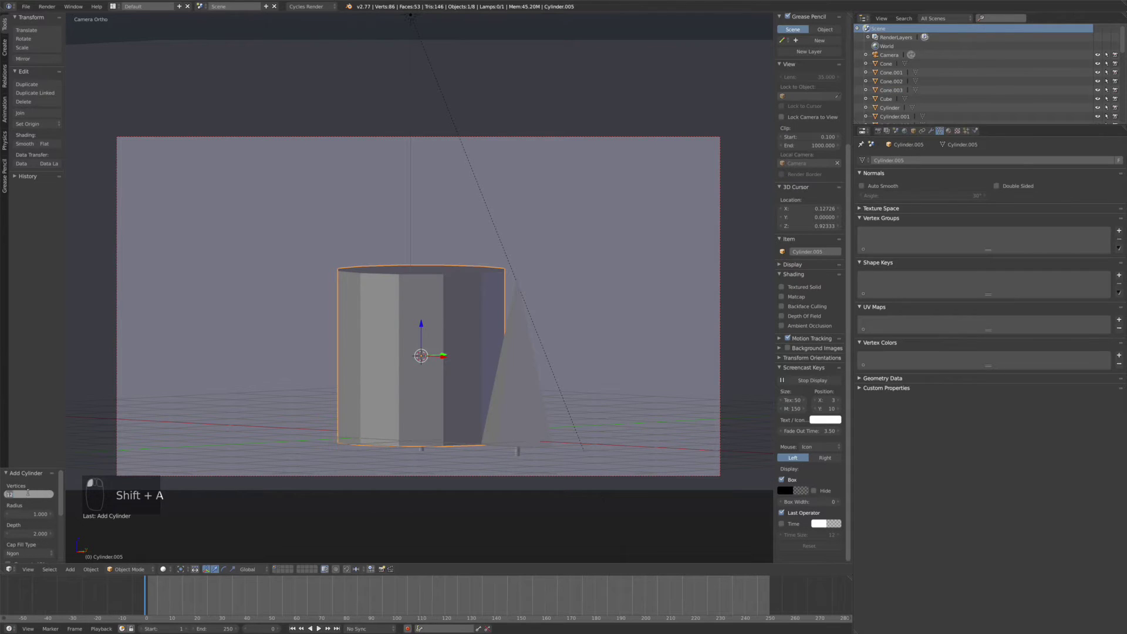
{"action": "type", "text": "4"}
{"action": "key", "text": "Return"}
Scale the four-sided cylinder by about 0.96, and narrow it to about 0.52 horizontally without changing its height.
{"action": "key", "text": "s"}
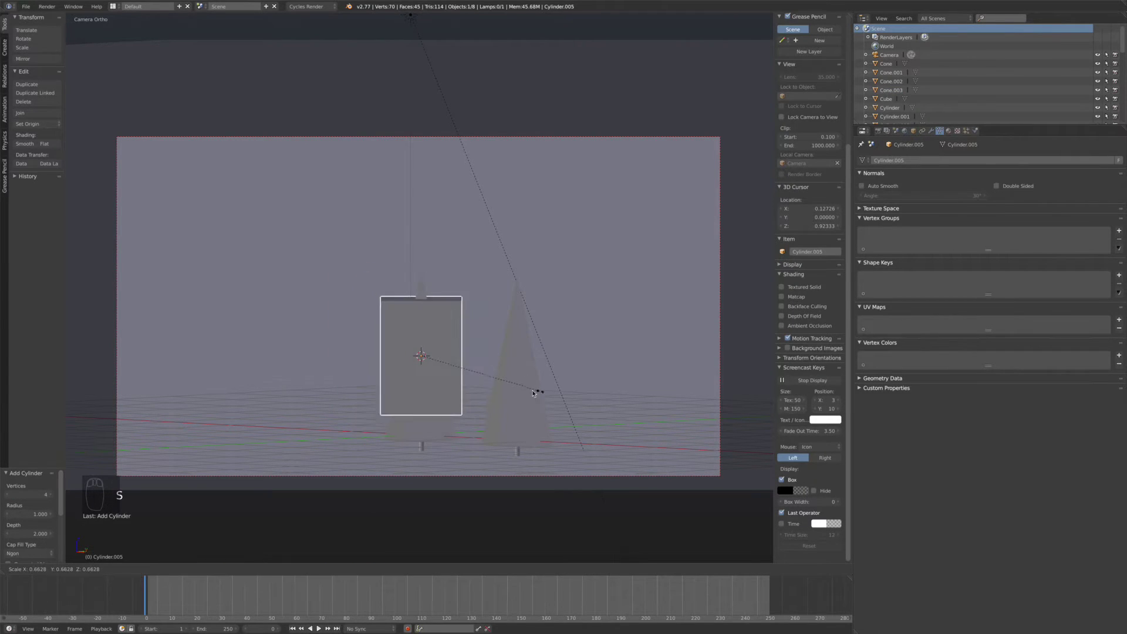
{"action": "left_click", "coordinate": [590, 388]}
{"action": "key", "text": "s"}
{"action": "key", "text": "shift+z"}
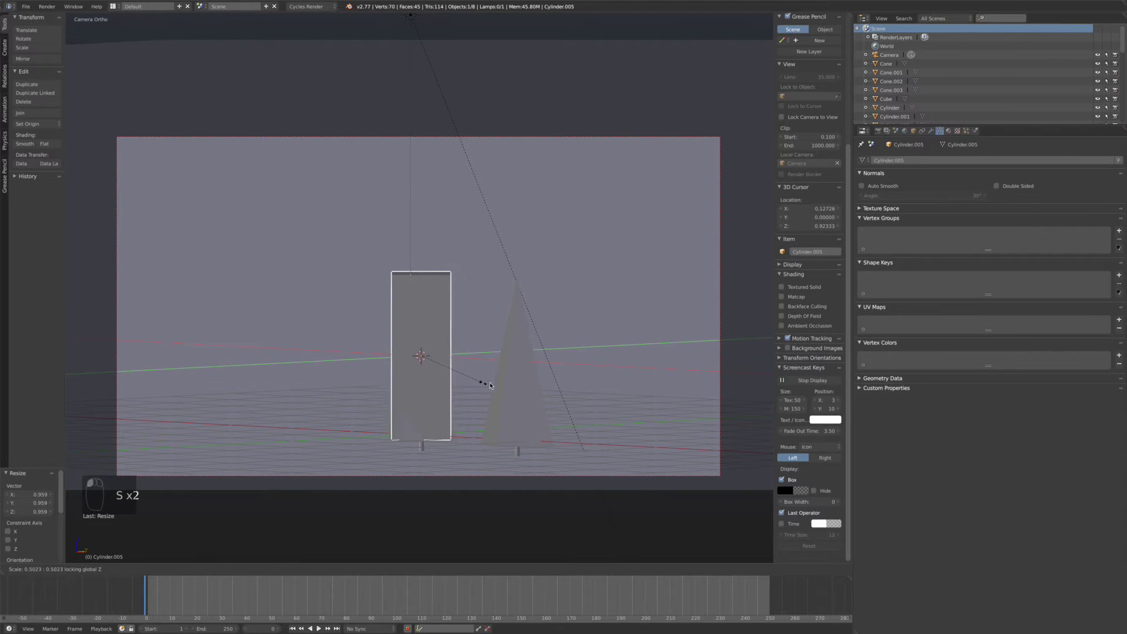
{"action": "left_click", "coordinate": [487, 383]}
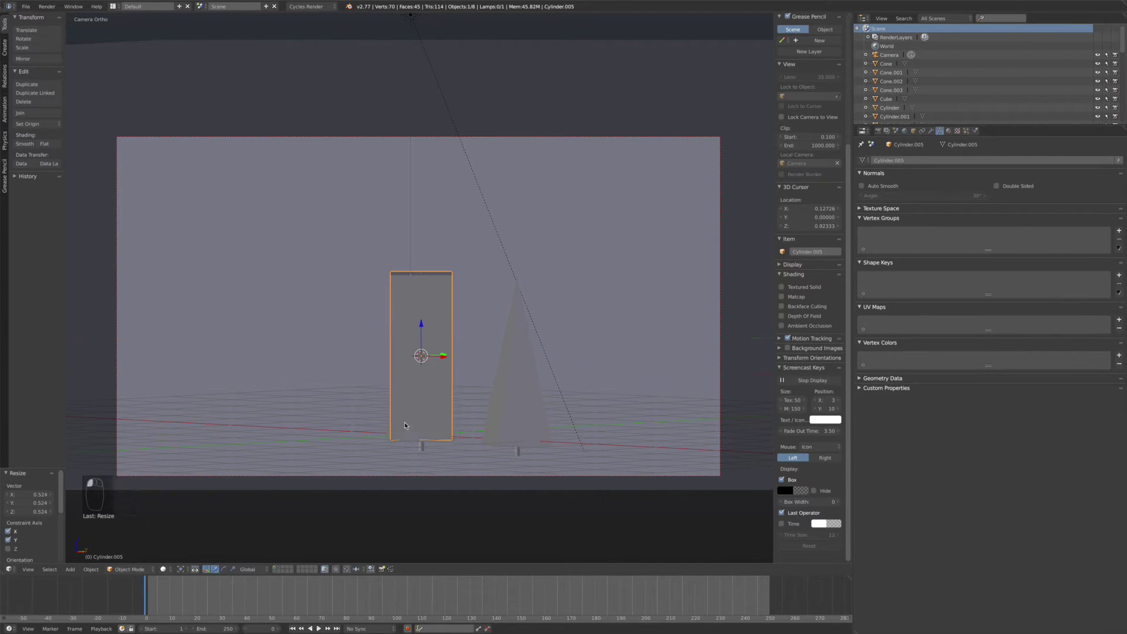
Delete the old cone hidden inside the new four-sided cylinder.
{"action": "key", "text": "z"}
{"action": "right_click", "coordinate": [403, 420]}
{"action": "key", "text": "z"}
{"action": "key", "text": "x"}
{"action": "left_click", "coordinate": [402, 420]}
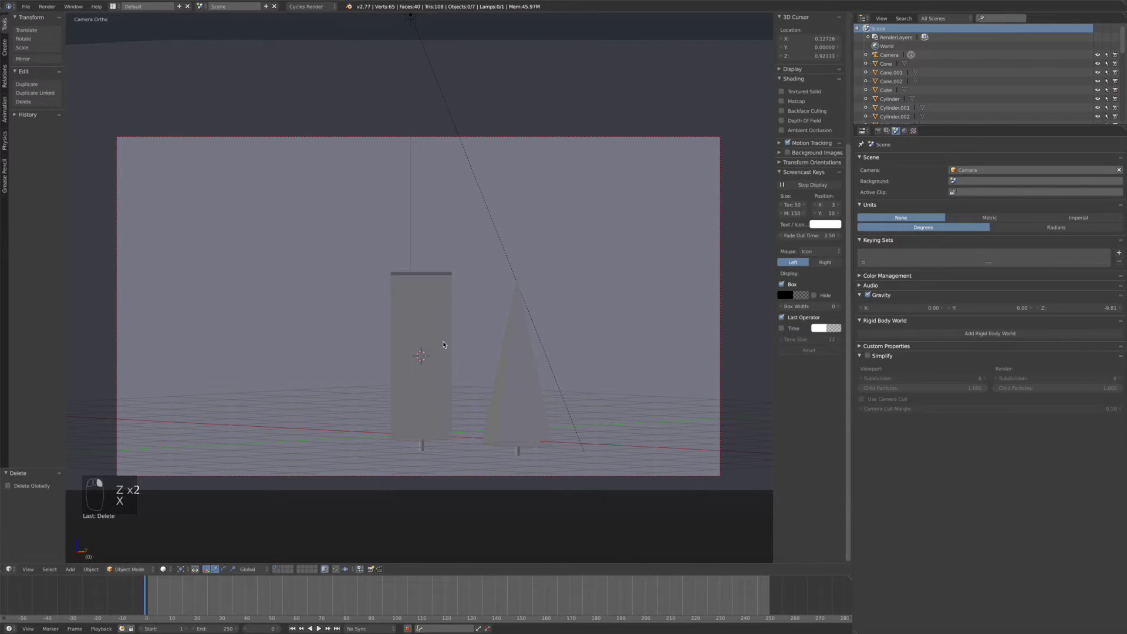
Edit the cylinder's mesh and taper its top face to a near point by scaling it about 0.029, followed by about 1.53.
{"action": "key", "text": "ctrl+z"}
{"action": "key", "text": "Tab"}
{"action": "right_click", "coordinate": [426, 284]}
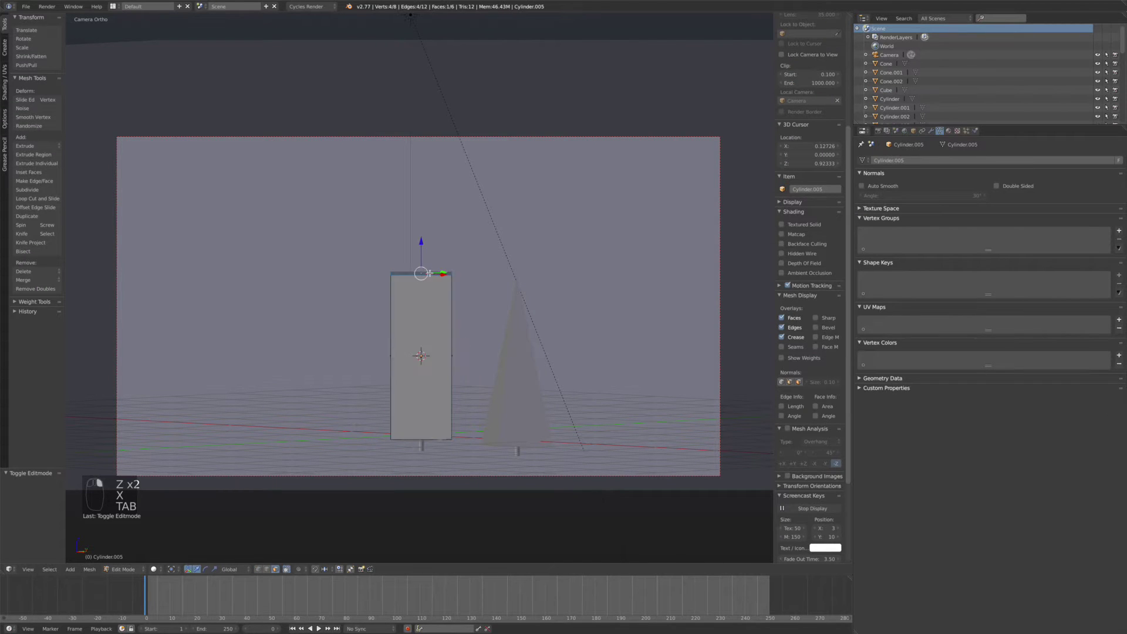
{"action": "key", "text": "s"}
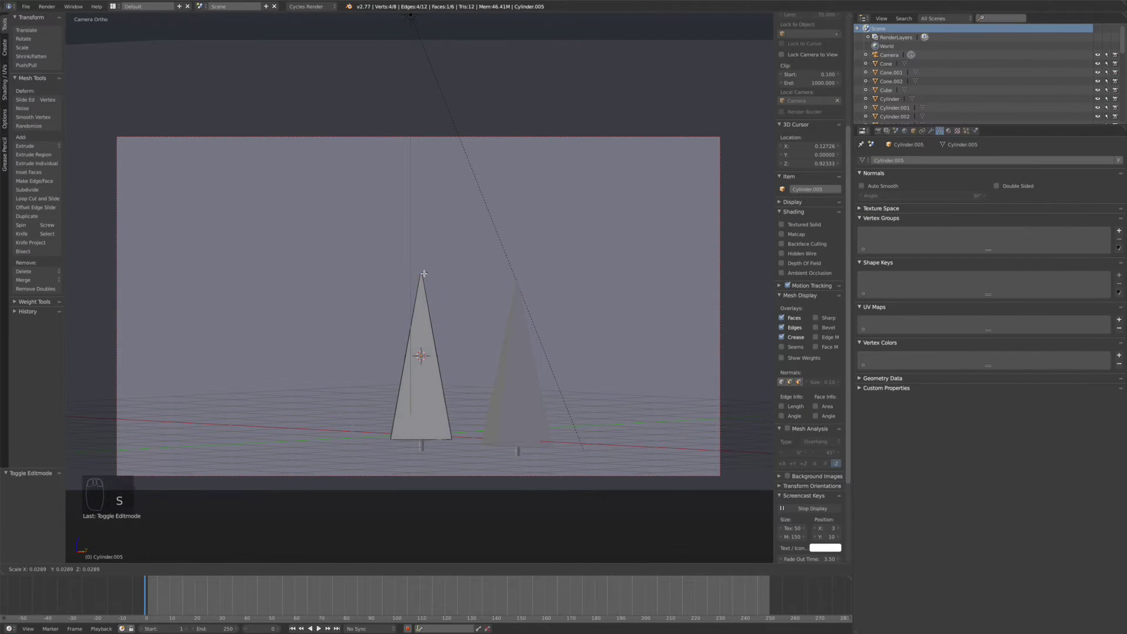
{"action": "left_click", "coordinate": [424, 273]}
{"action": "key", "text": "s"}
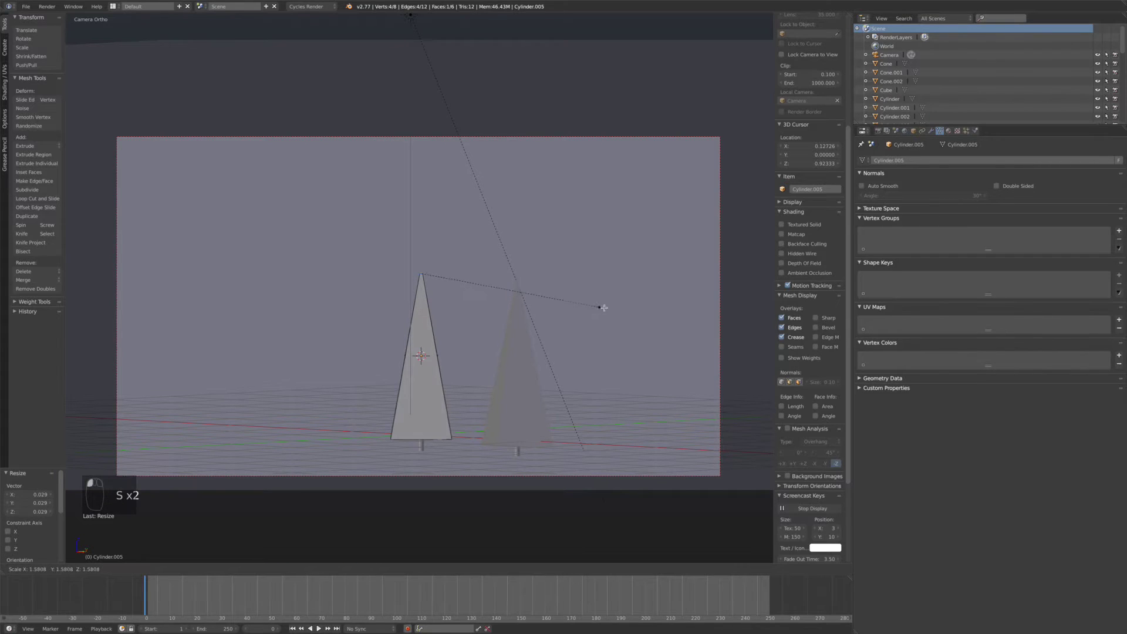
{"action": "left_click", "coordinate": [596, 307]}
Add three evenly spaced horizontal loop cuts to the tapered foliage without sliding them.
{"action": "key", "text": "ctrl+r"}
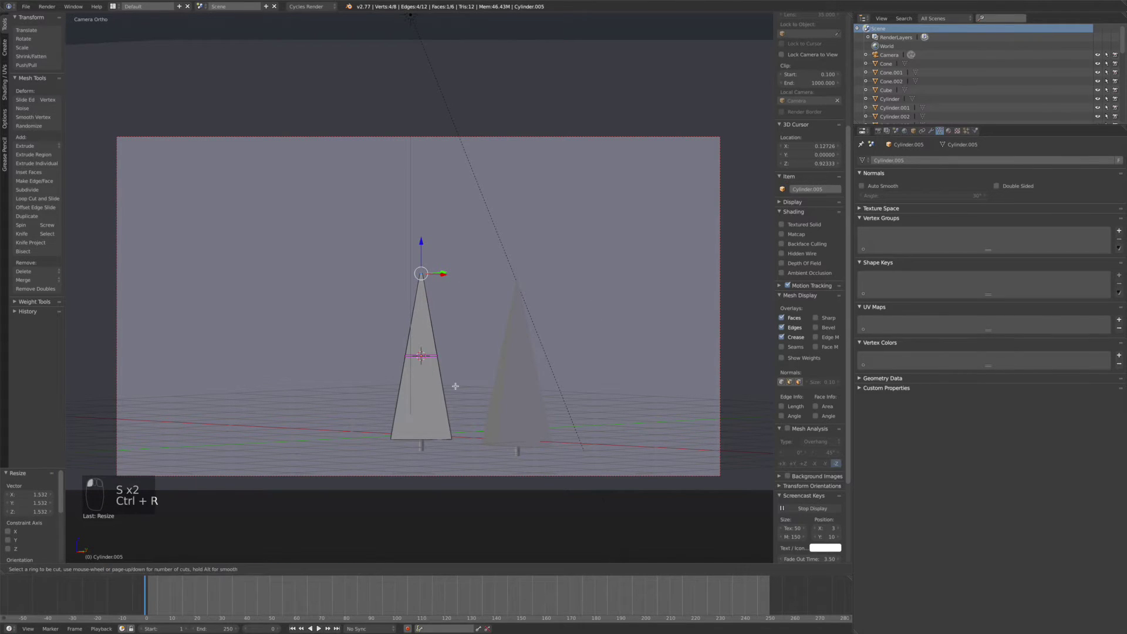
{"action": "scroll", "coordinate": [455, 386], "scroll_direction": "up", "scroll_amount": 2}
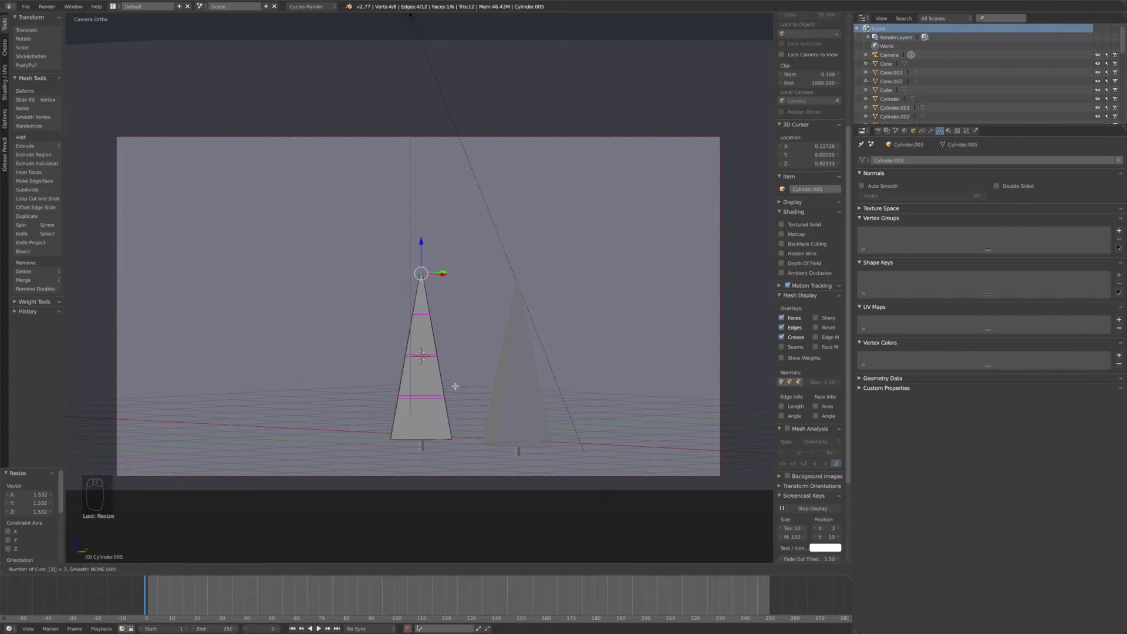
{"action": "left_click", "coordinate": [455, 386]}
{"action": "right_click", "coordinate": [423, 422]}
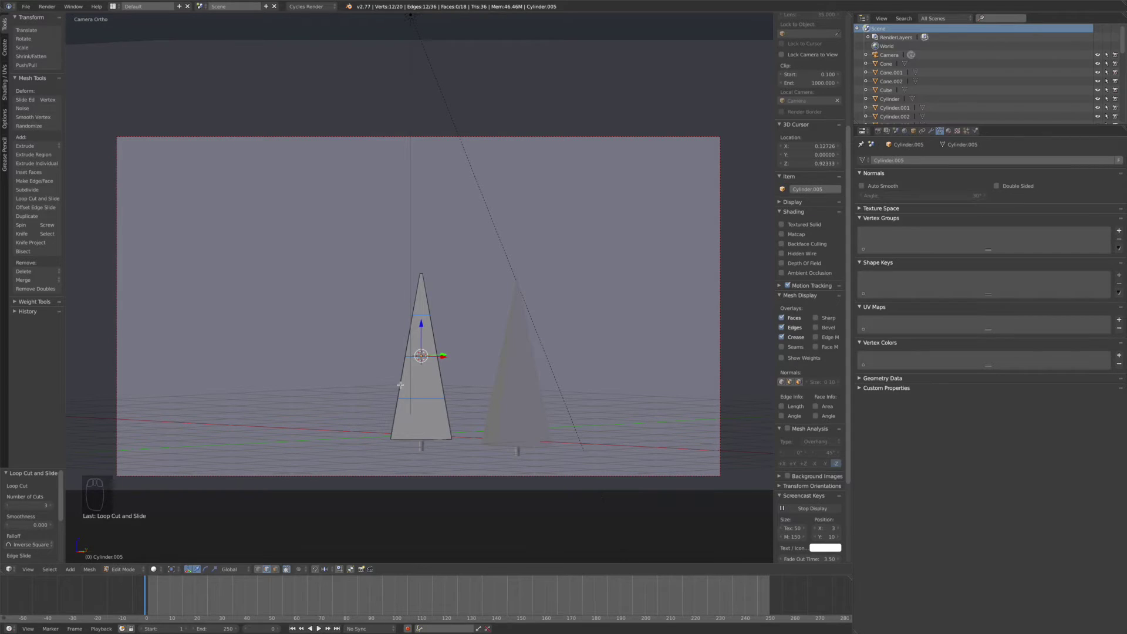
Add a loop cut just above the lowest cut and scale it about 1.32 to form an overhanging tier.
{"action": "key", "text": "ctrl+r"}
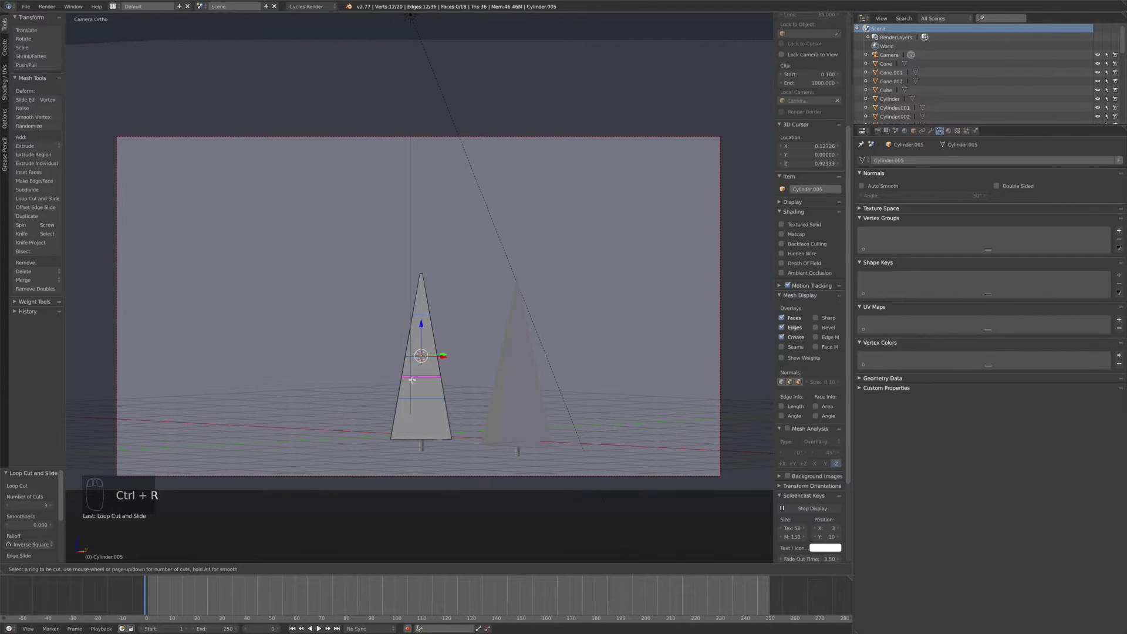
{"action": "left_click", "coordinate": [412, 380]}
{"action": "left_click", "coordinate": [440, 396]}
{"action": "key", "text": "s"}
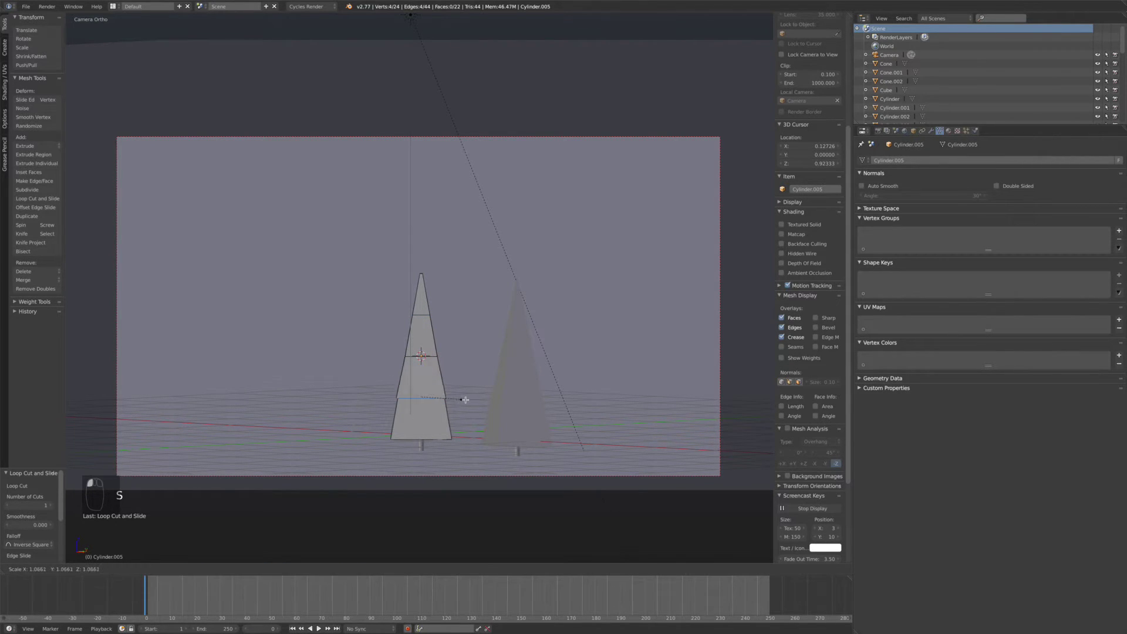
{"action": "left_click", "coordinate": [475, 400]}
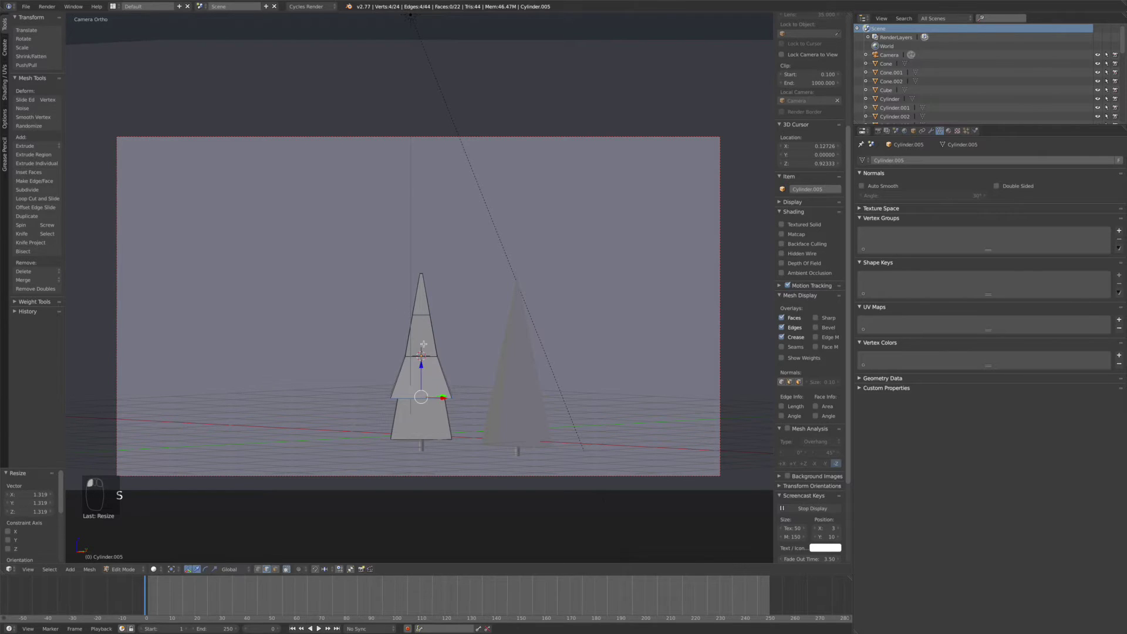
Add a loop cut just above the middle cut and scale it about 1.42 to form the second overhang.
{"action": "key", "text": "ctrl+r"}
{"action": "left_click", "coordinate": [422, 376]}
{"action": "left_click", "coordinate": [423, 372]}
{"action": "key", "text": "s"}
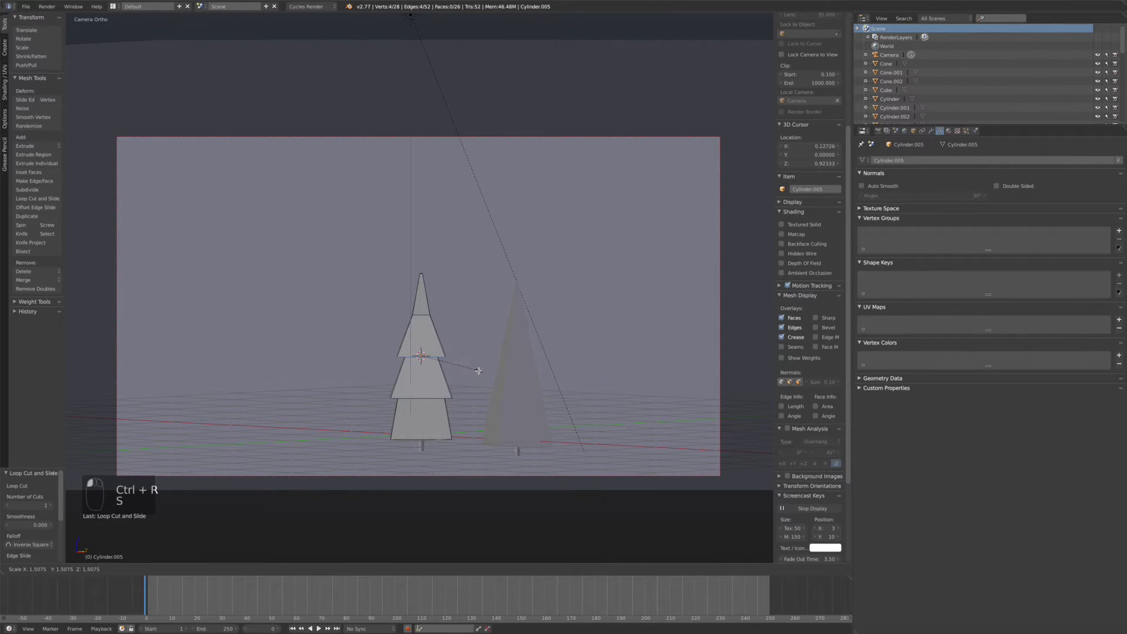
{"action": "left_click", "coordinate": [475, 369]}
Add a loop cut just above the uppermost cut and scale it about 1.35 to form the top overhang.
{"action": "key", "text": "ctrl+r"}
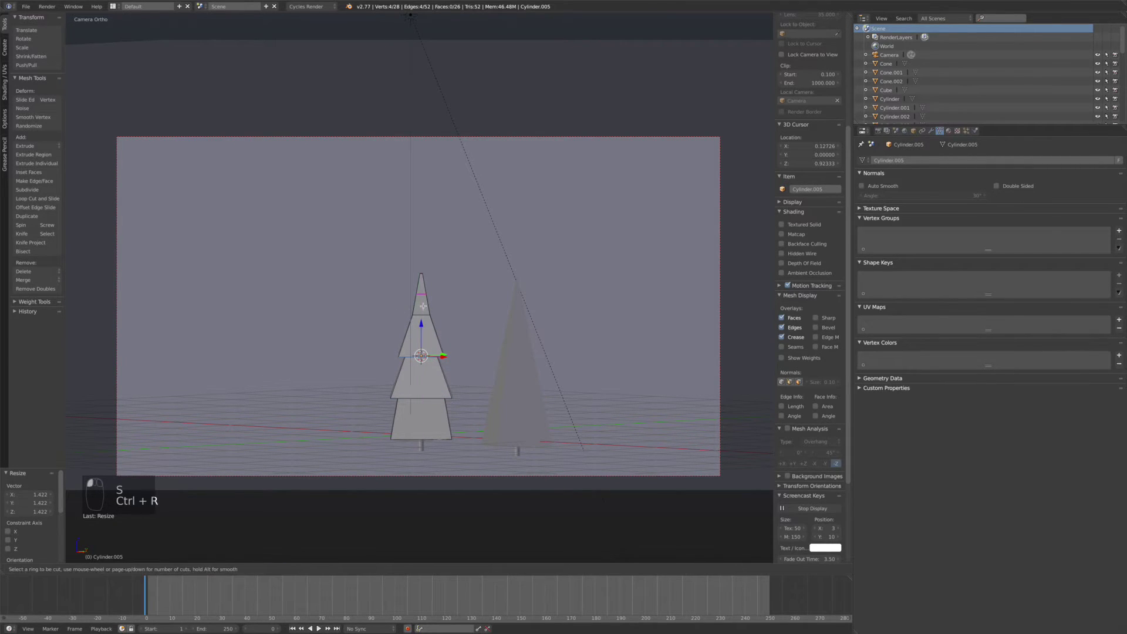
{"action": "left_click", "coordinate": [412, 305]}
{"action": "left_click", "coordinate": [418, 317]}
{"action": "key", "text": "s"}
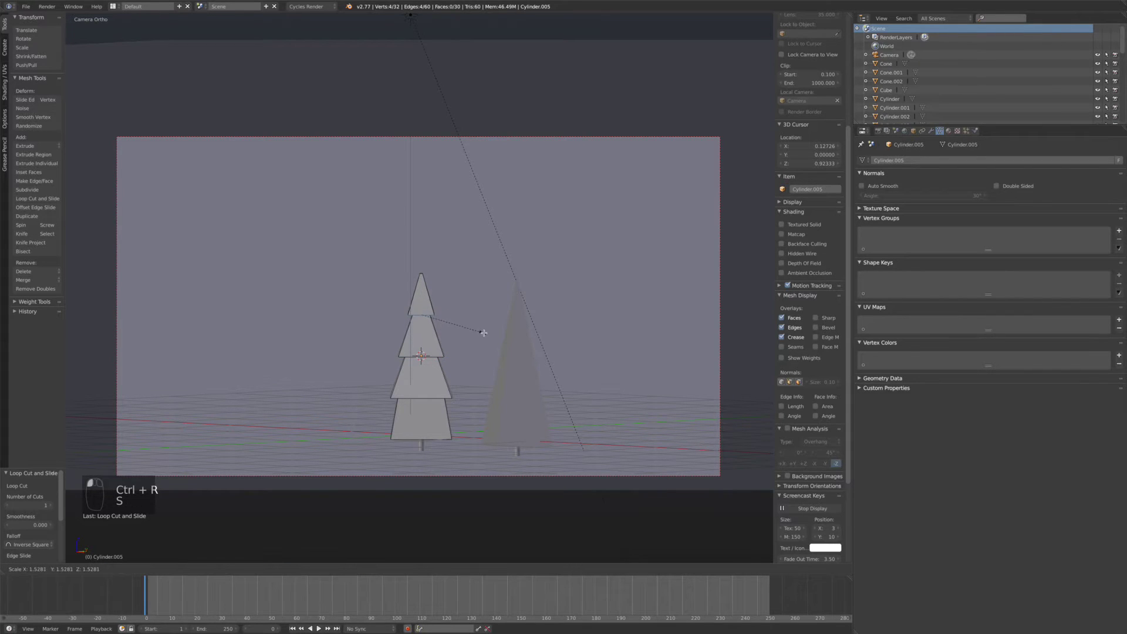
{"action": "left_click", "coordinate": [474, 333]}
Select only the foliage's bottom vertex loop in wireframe, scale it about 1.25, and return to Object Mode in solid shading.
{"action": "right_click", "coordinate": [408, 440]}
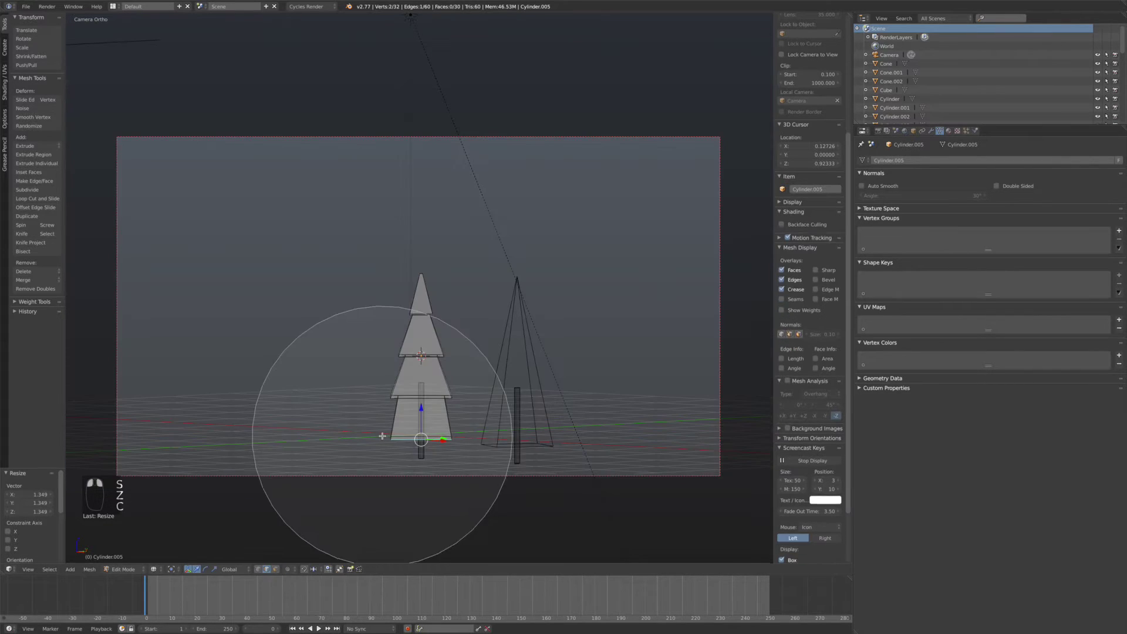
{"action": "key", "text": "z"}
{"action": "key", "text": "c"}
{"action": "scroll", "coordinate": [388, 442], "scroll_direction": "up", "scroll_amount": 12}
{"action": "left_click_drag", "start_coordinate": [388, 442], "coordinate": [443, 444]}
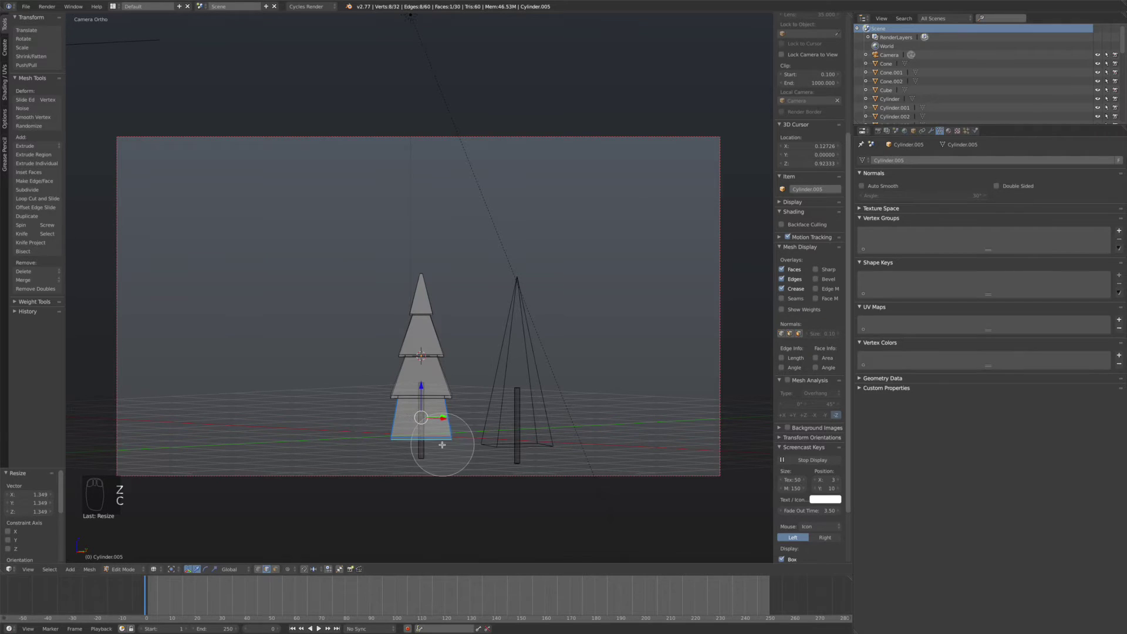
{"action": "right_click", "coordinate": [442, 444]}
{"action": "key", "text": "z"}
{"action": "key", "text": "c"}
{"action": "scroll", "coordinate": [459, 418], "scroll_direction": "up", "scroll_amount": 5}
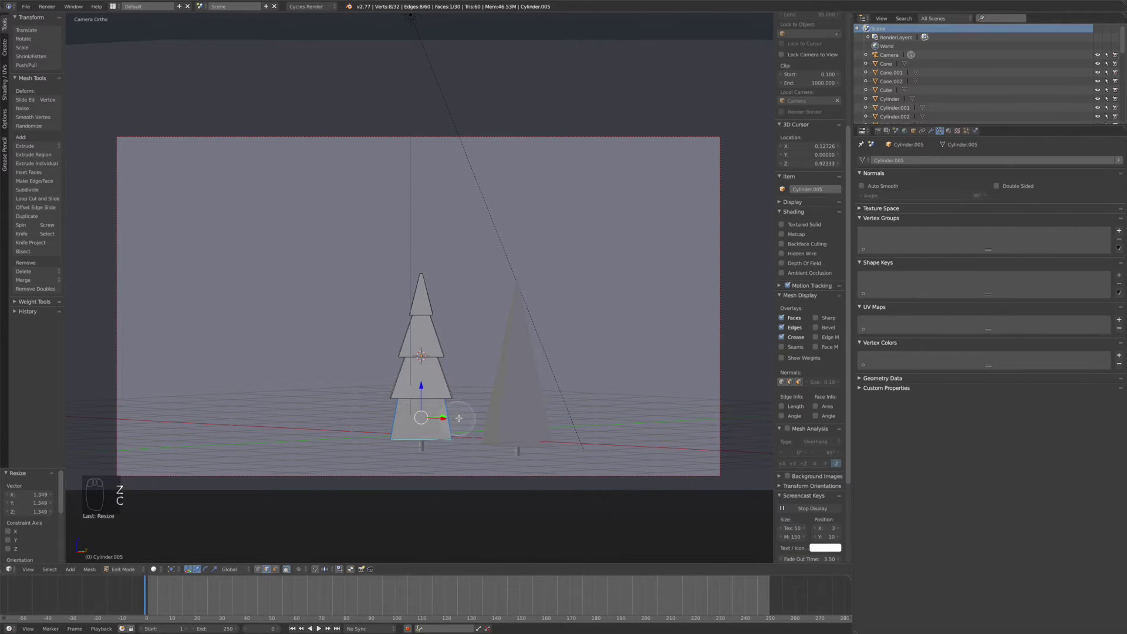
{"action": "middle_click", "coordinate": [460, 418]}
{"action": "right_click", "coordinate": [459, 418]}
{"action": "middle_click", "coordinate": [399, 418]}
{"action": "right_click", "coordinate": [400, 418]}
{"action": "key", "text": "z"}
{"action": "key", "text": "s"}
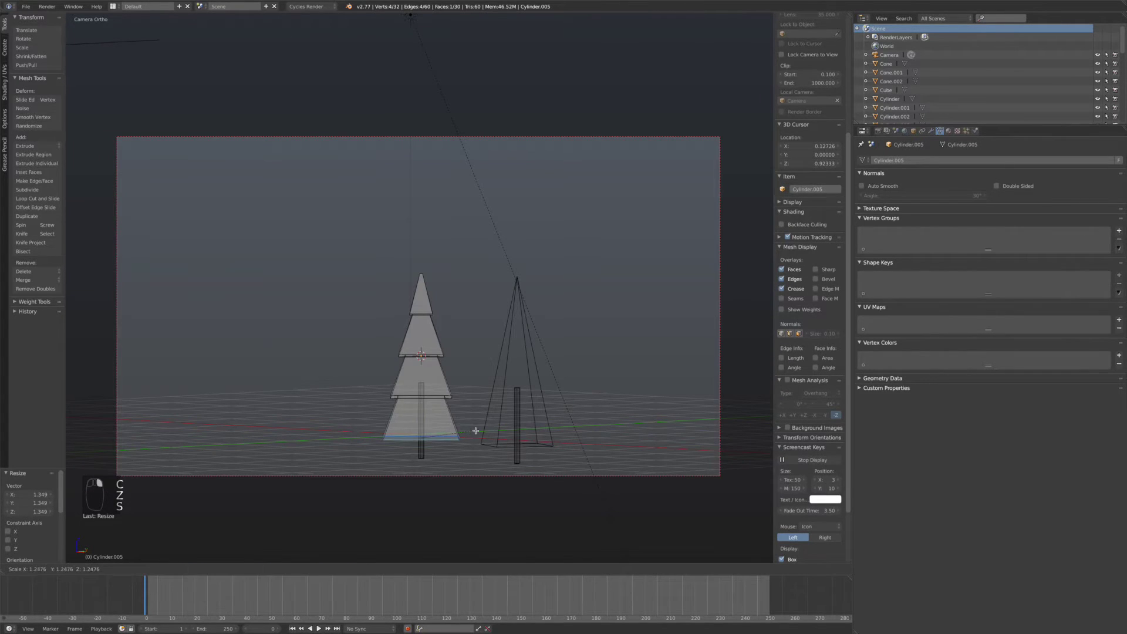
{"action": "left_click", "coordinate": [474, 430]}
{"action": "middle_click_drag", "start_coordinate": [475, 431], "coordinate": [470, 458]}
{"action": "key", "text": "Tab"}
{"action": "key", "text": "z"}
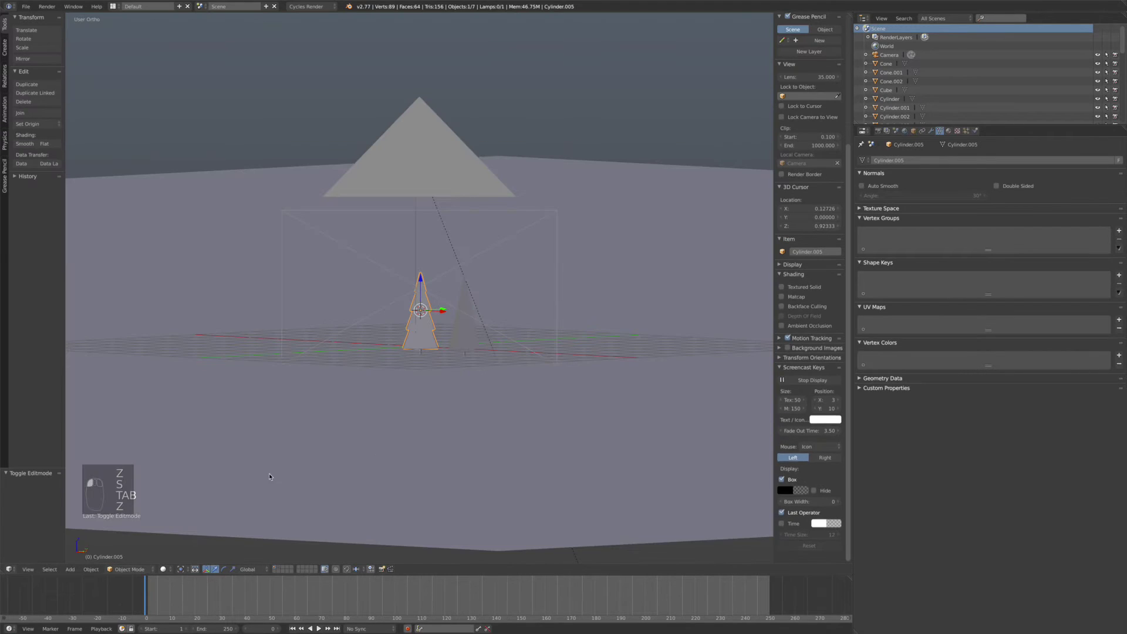
Return to the camera view, rotate the tiered foliage about 17.7° around Z, and check the rendered preview.
{"action": "left_click", "coordinate": [31, 569]}
{"action": "left_click", "coordinate": [54, 537]}
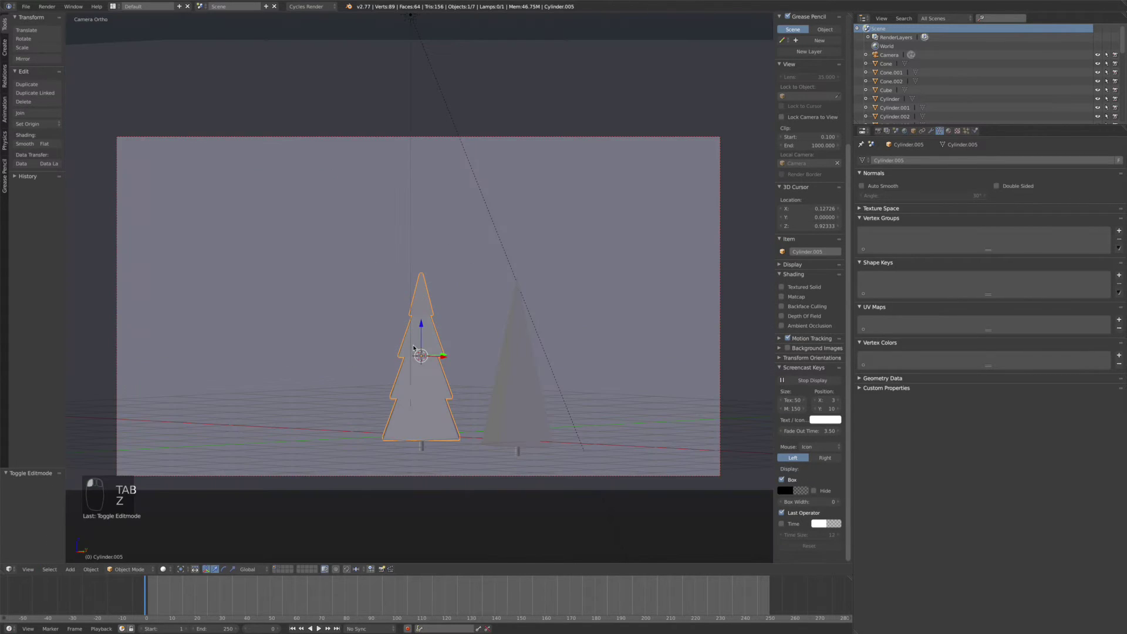
{"action": "key", "text": "shift+z"}
{"action": "key", "text": "shift+z"}
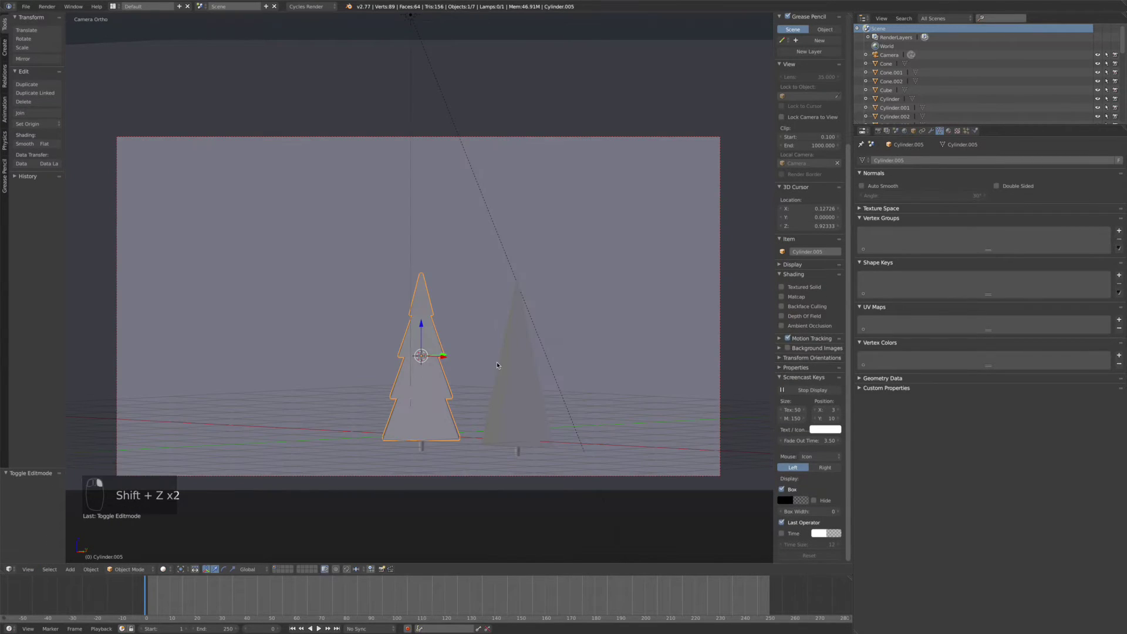
{"action": "key", "text": "r"}
{"action": "left_click", "coordinate": [464, 392]}
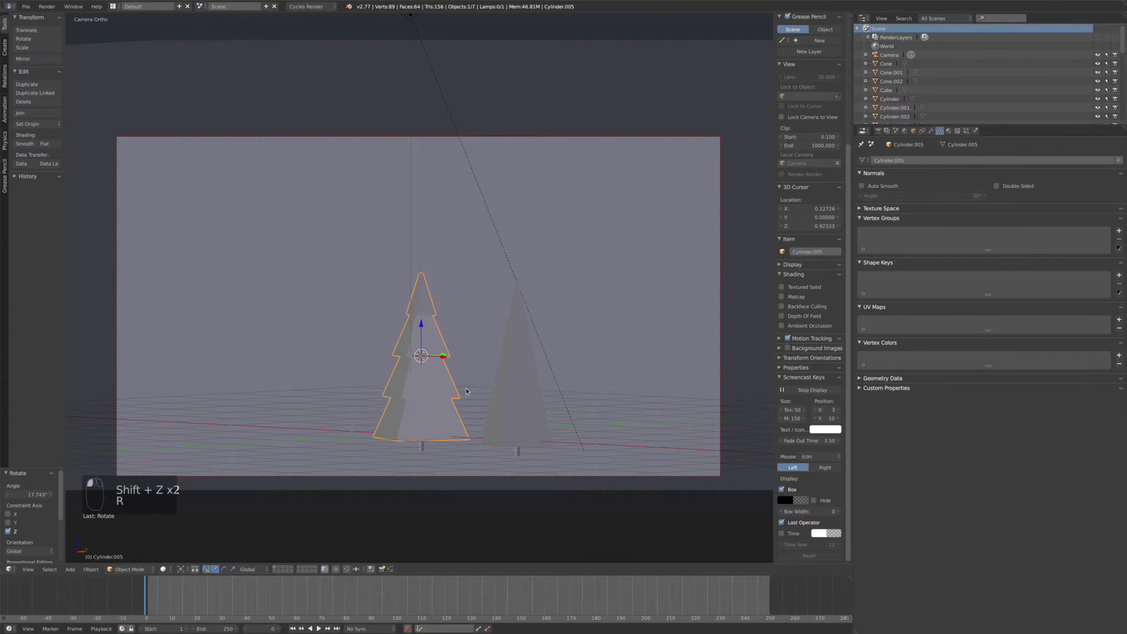
{"action": "key", "text": "a"}
{"action": "key", "text": "shift+z"}
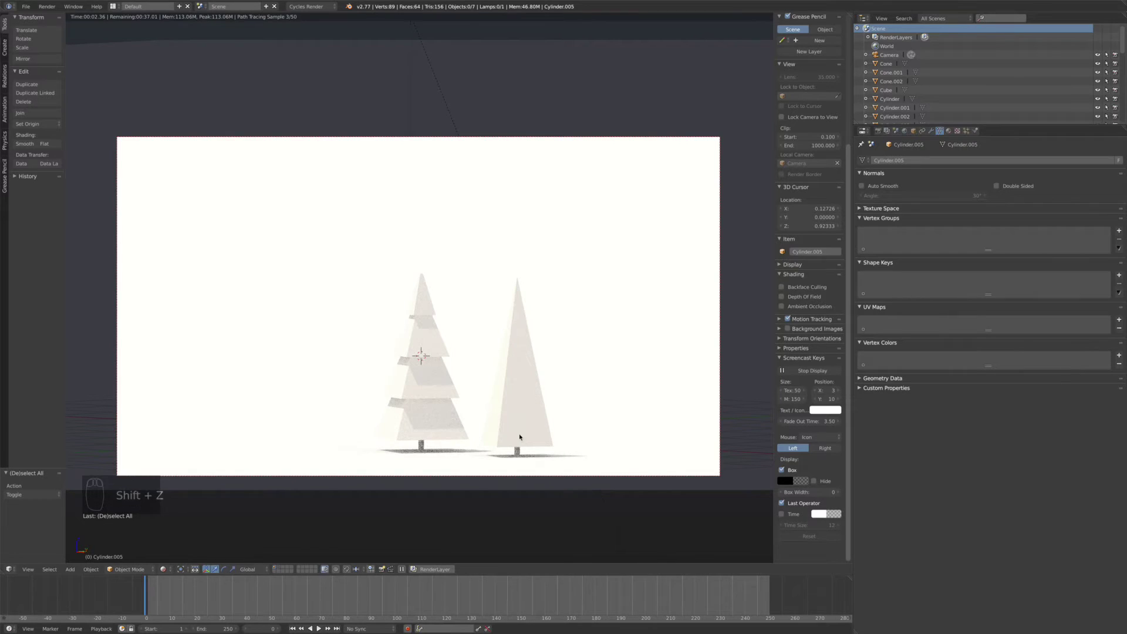
{"action": "key", "text": "shift+z"}
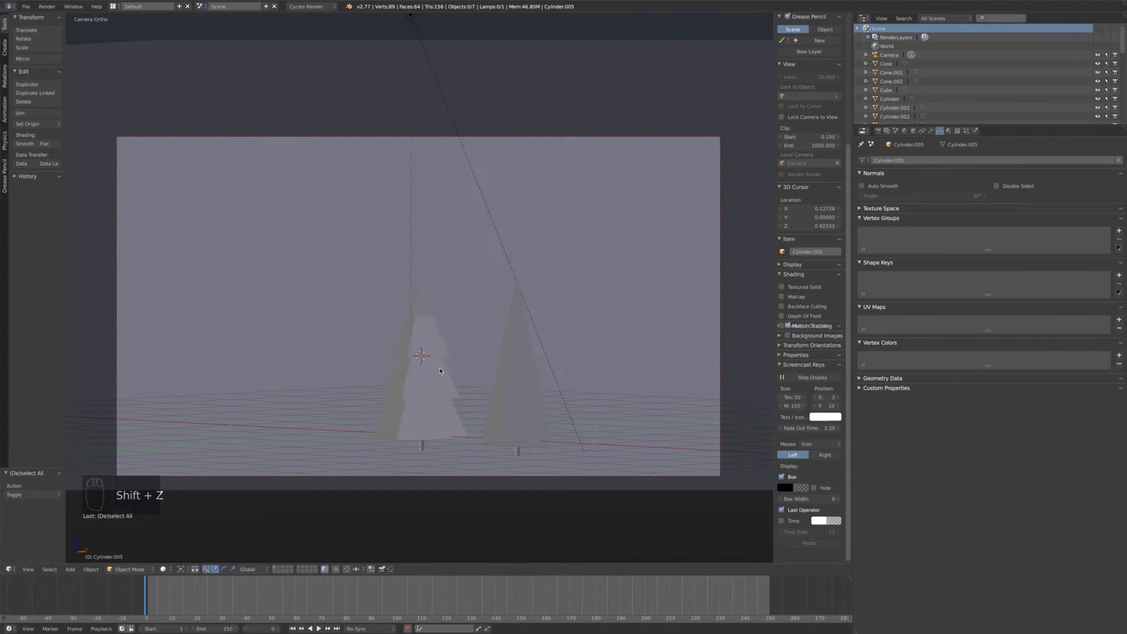
Duplicate the tiered foliage together with its trunk and move the copy about 1.64 units in negative X.
{"action": "left_click", "coordinate": [439, 408]}
{"action": "left_click", "coordinate": [422, 445], "text": "shift"}
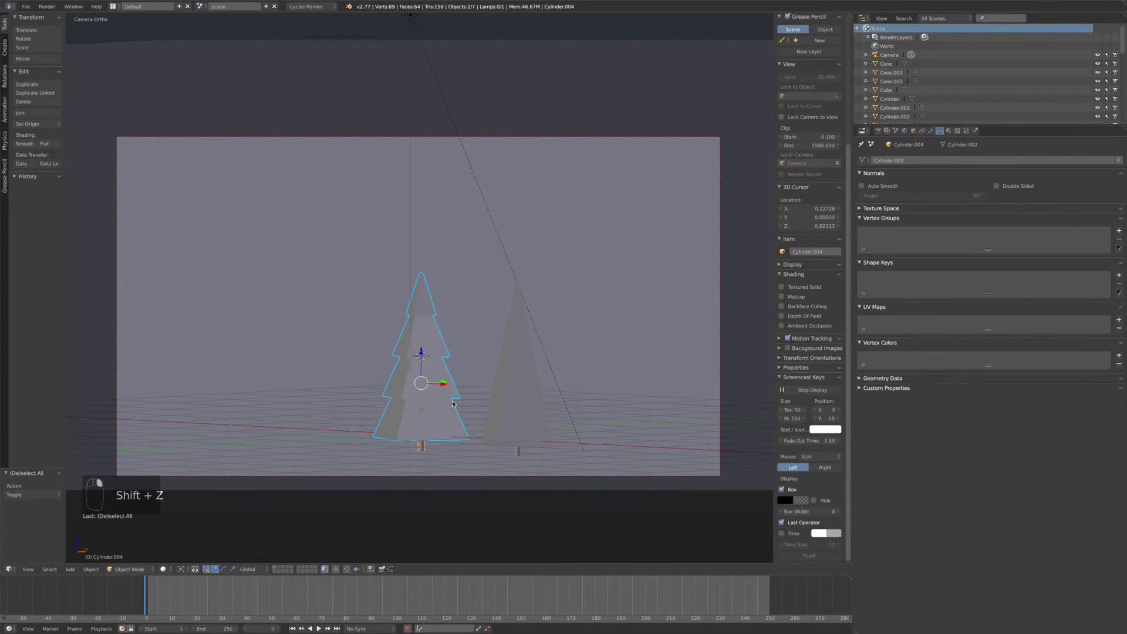
{"action": "key", "text": "shift+d"}
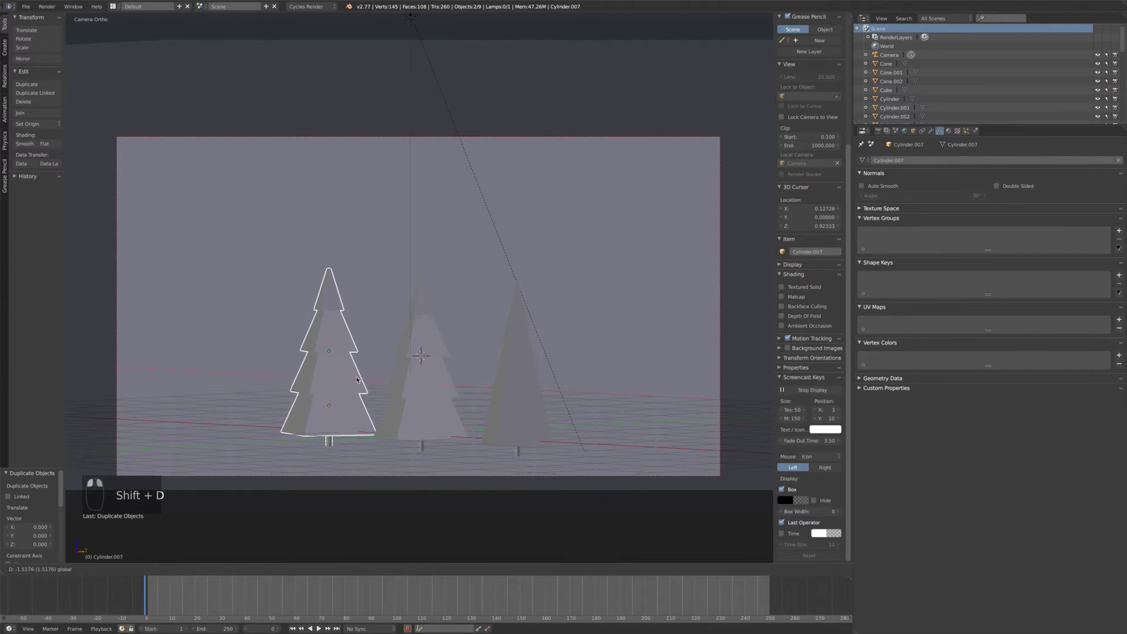
{"action": "left_click", "coordinate": [362, 373]}
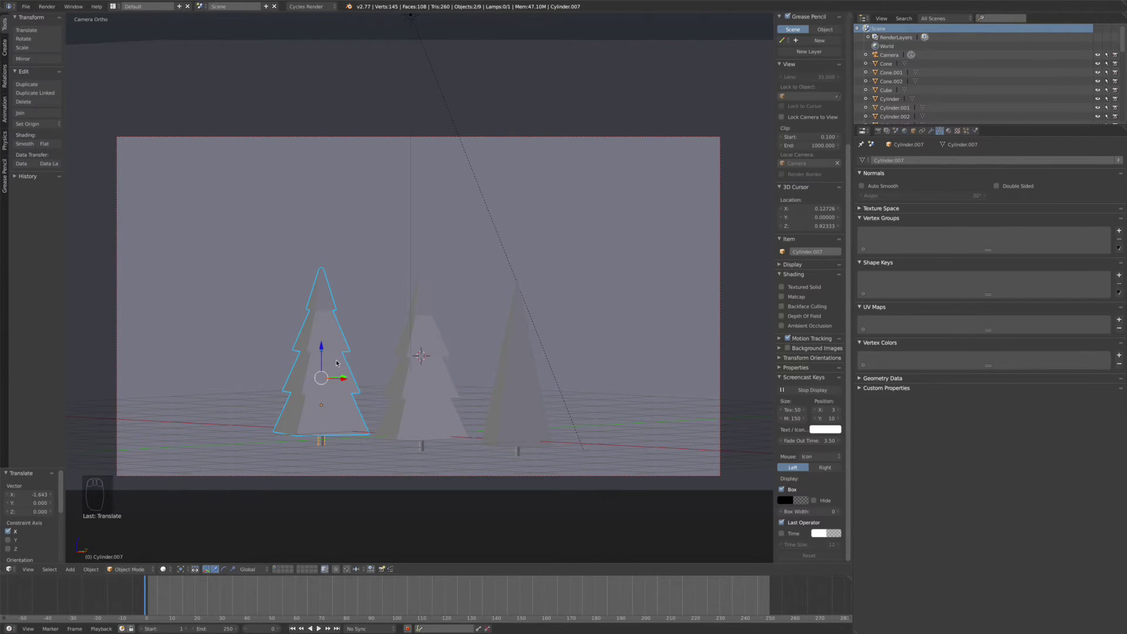
Select the foliage of the newly copied tree and snap the 3D cursor to it.
{"action": "key", "text": "Home"}
{"action": "right_click", "coordinate": [301, 372]}
{"action": "left_click", "coordinate": [93, 569]}
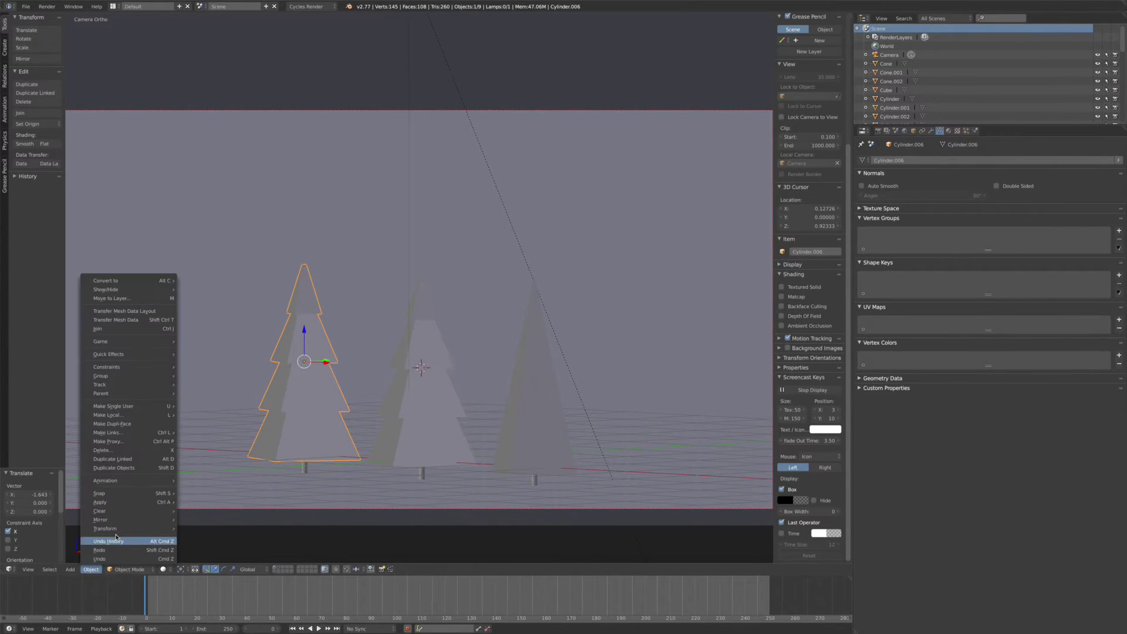
{"action": "mouse_move", "coordinate": [168, 493]}
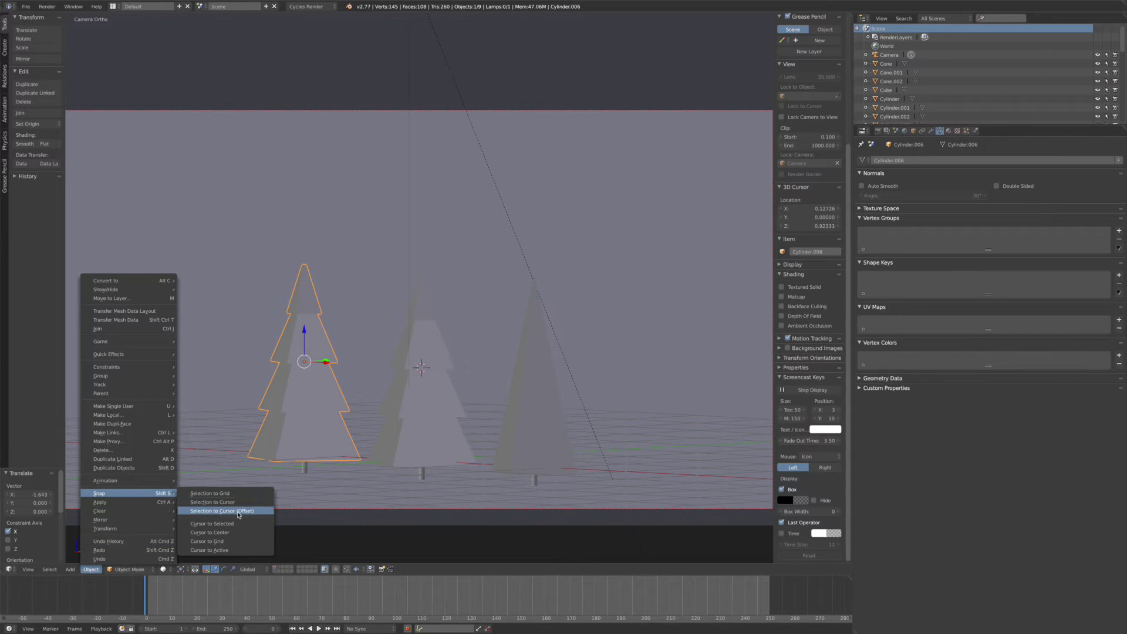
{"action": "key", "text": "Escape"}
{"action": "left_click", "coordinate": [94, 569]}
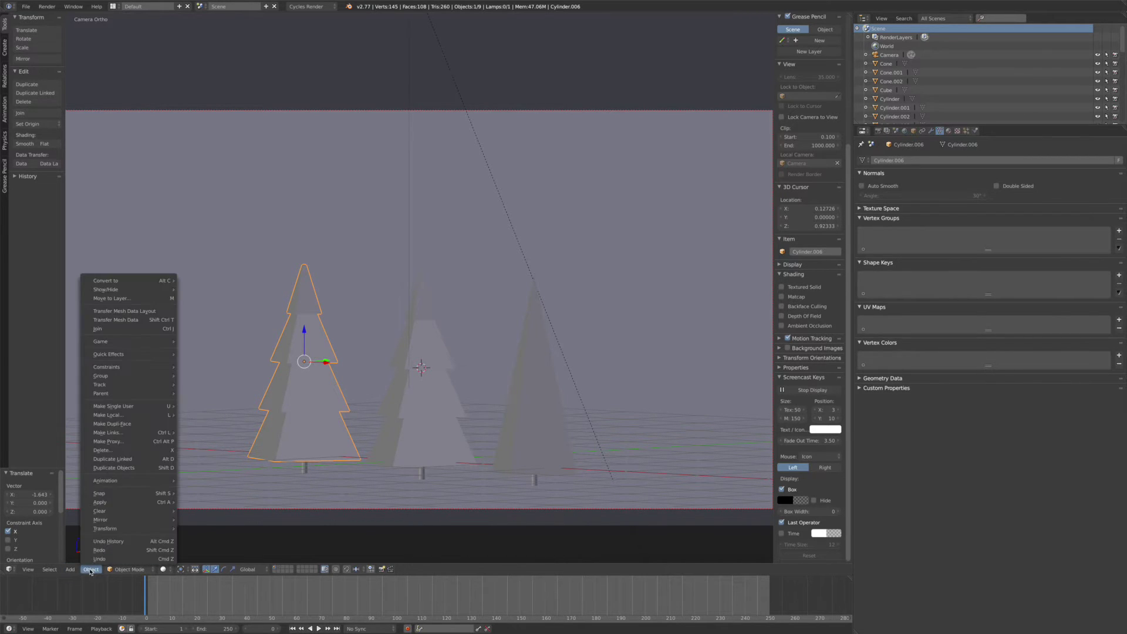
{"action": "mouse_move", "coordinate": [117, 493]}
{"action": "left_click", "coordinate": [212, 524]}
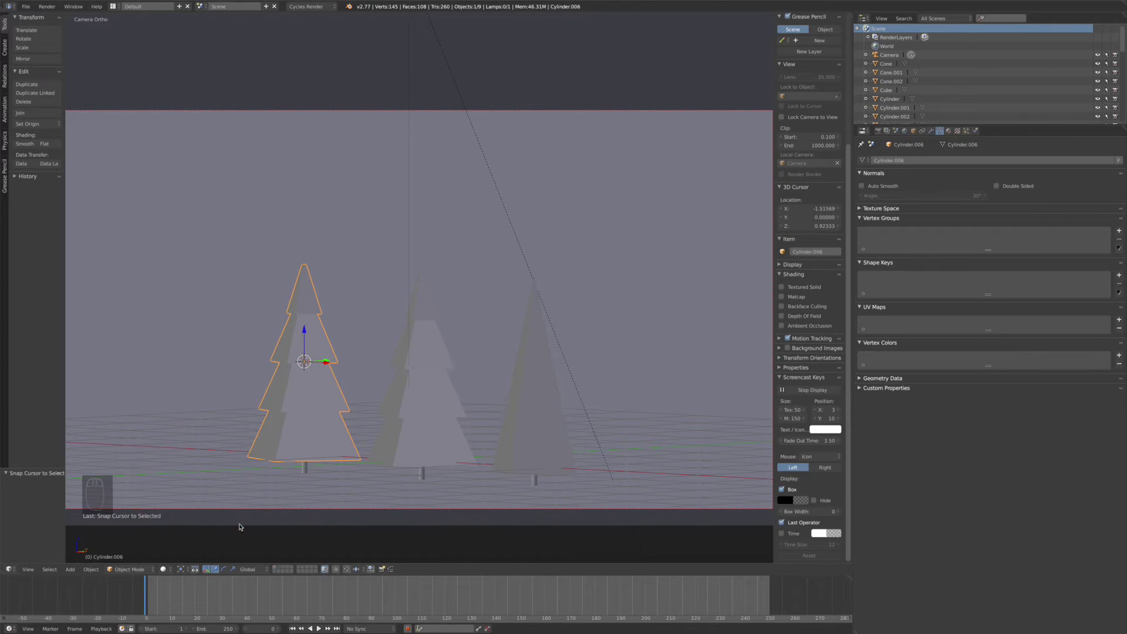
Delete the copied tree's foliage and add a UV sphere in its place at the 3D cursor.
{"action": "key", "text": "shift+a"}
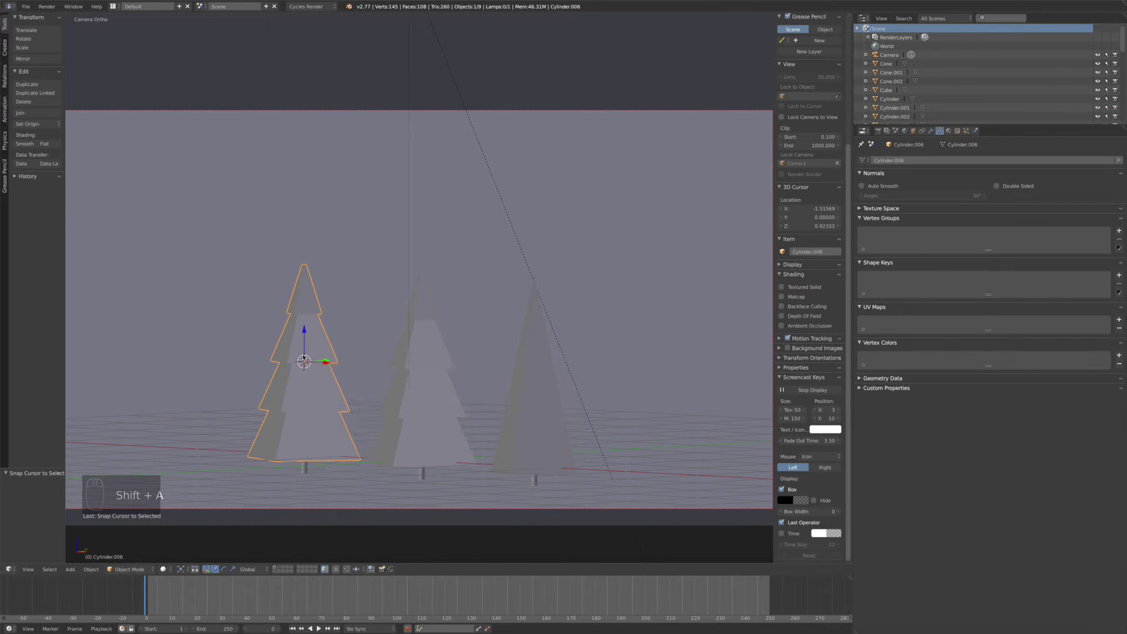
{"action": "key", "text": "x"}
{"action": "left_click", "coordinate": [303, 360]}
{"action": "key", "text": "shift+a"}
{"action": "mouse_move", "coordinate": [304, 375]}
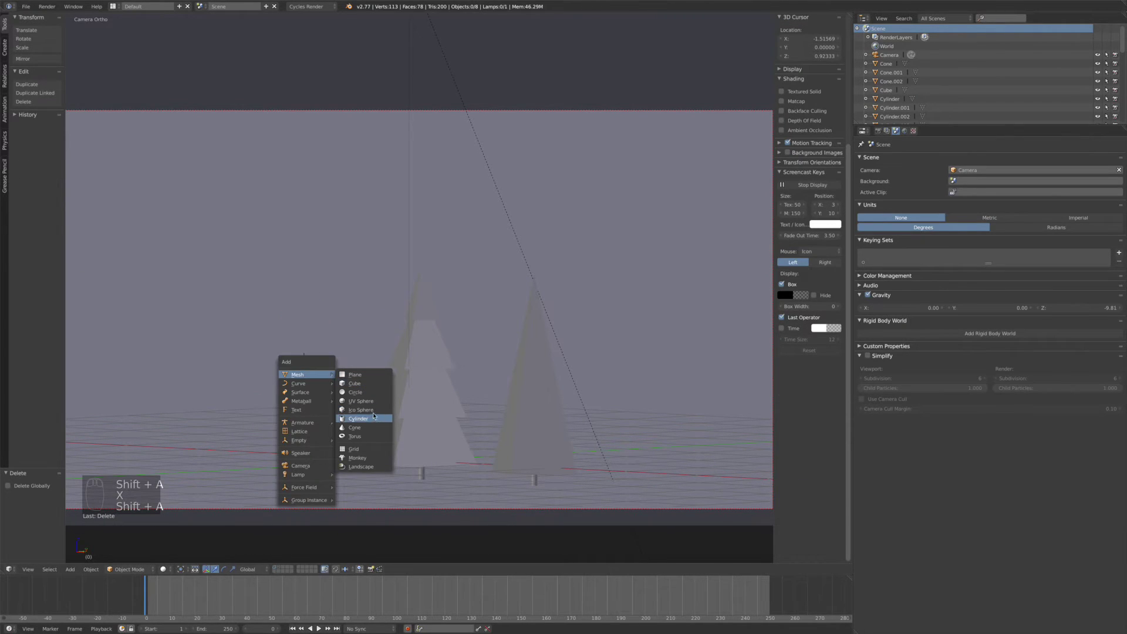
{"action": "left_click", "coordinate": [380, 402]}
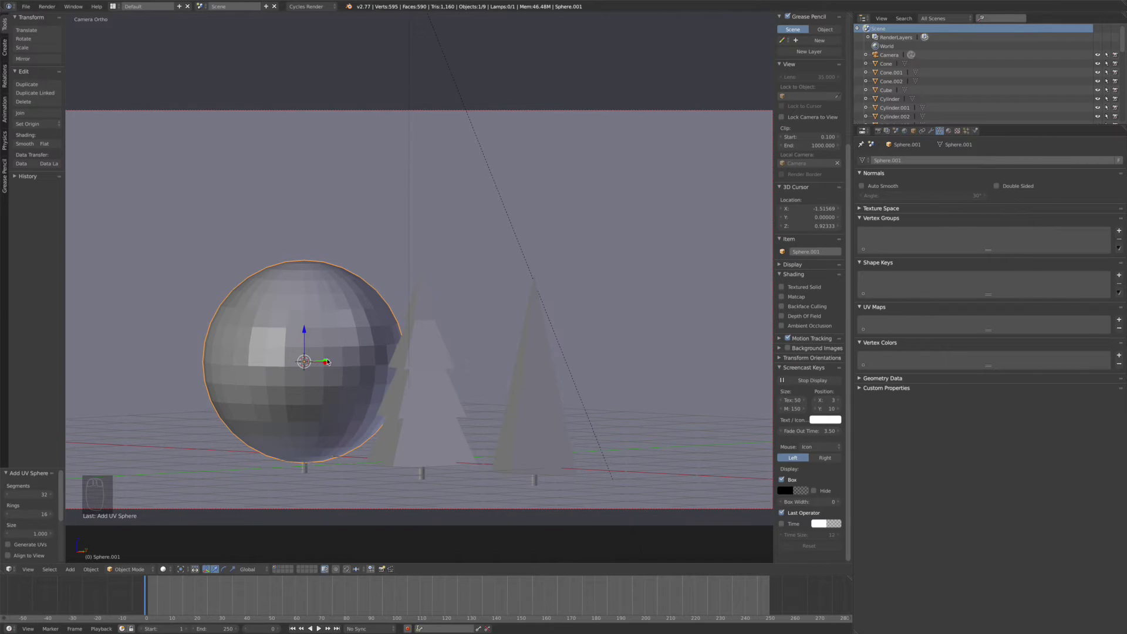
Apply smooth shading to the sphere and scale it to about 0.6.
{"action": "left_click", "coordinate": [30, 146]}
{"action": "key", "text": "s"}
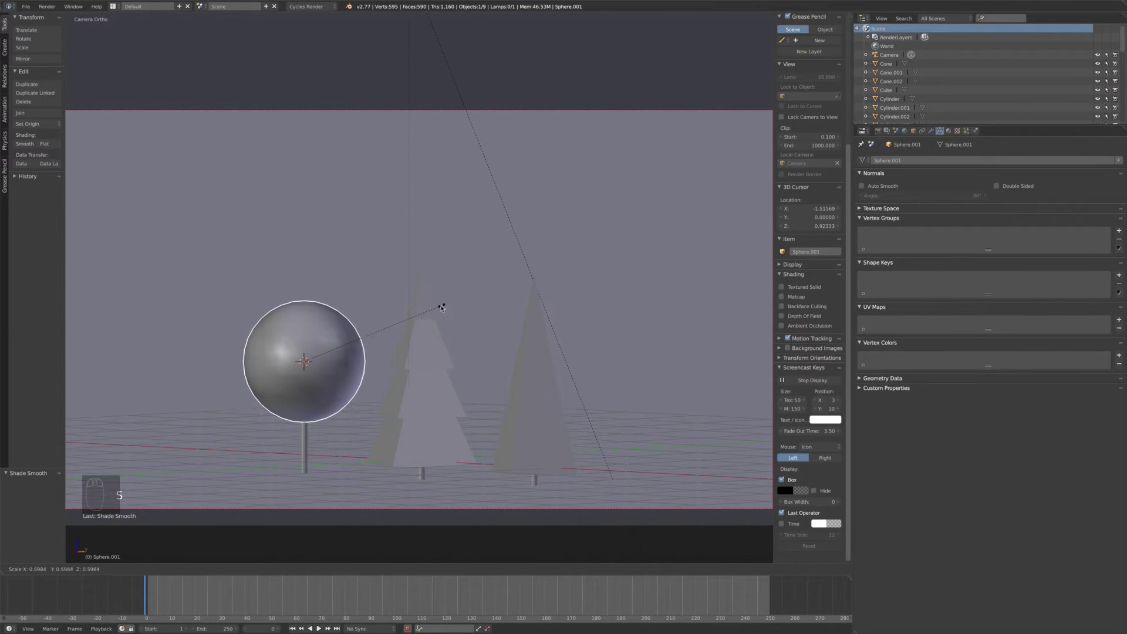
{"action": "left_click", "coordinate": [440, 308]}
Lower the sphere over its trunk, scaling it further by about 0.83, and check the rendered preview.
{"action": "left_click_drag", "start_coordinate": [294, 335], "coordinate": [312, 362]}
{"action": "key", "text": "s"}
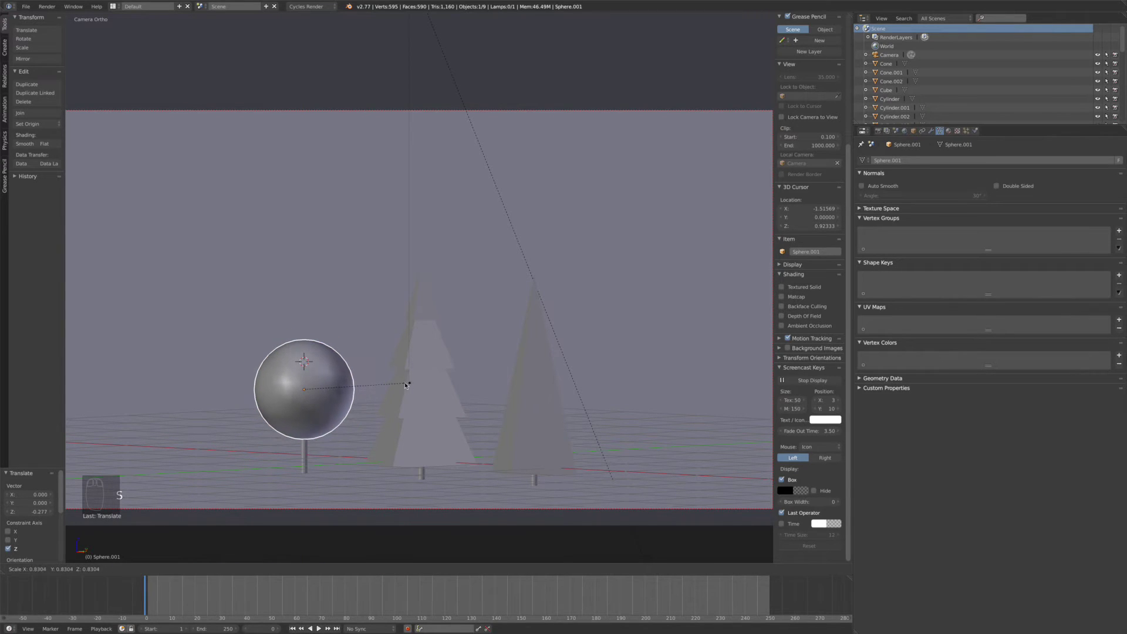
{"action": "left_click", "coordinate": [407, 386]}
{"action": "left_click_drag", "start_coordinate": [303, 359], "coordinate": [306, 381]}
{"action": "key", "text": "a"}
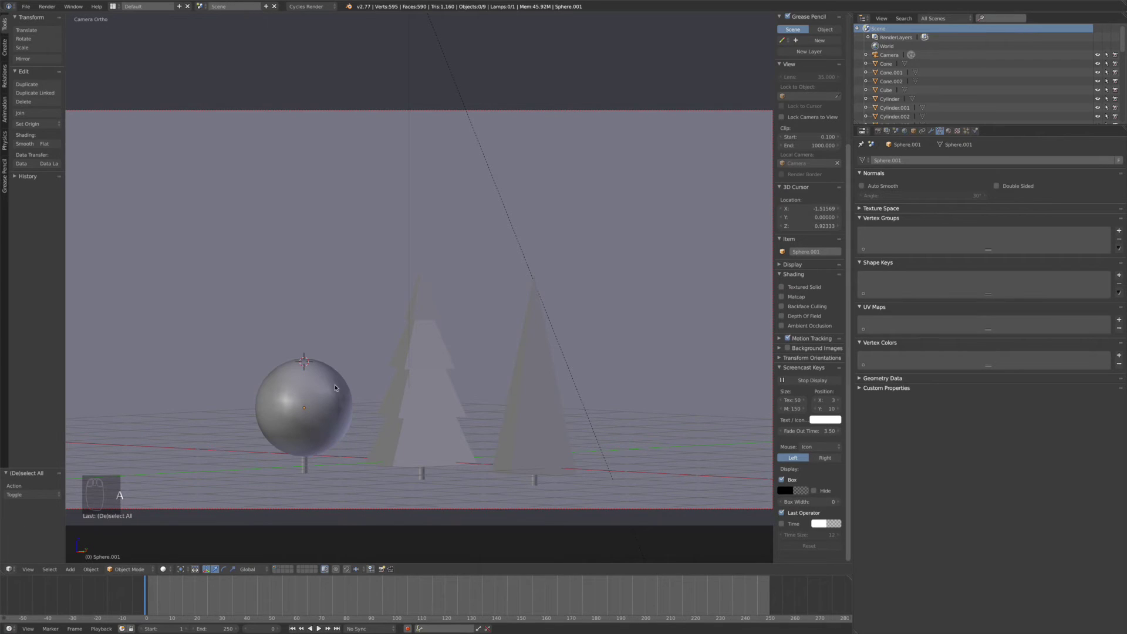
{"action": "key", "text": "shift+z"}
{"action": "key", "text": "shift+z"}
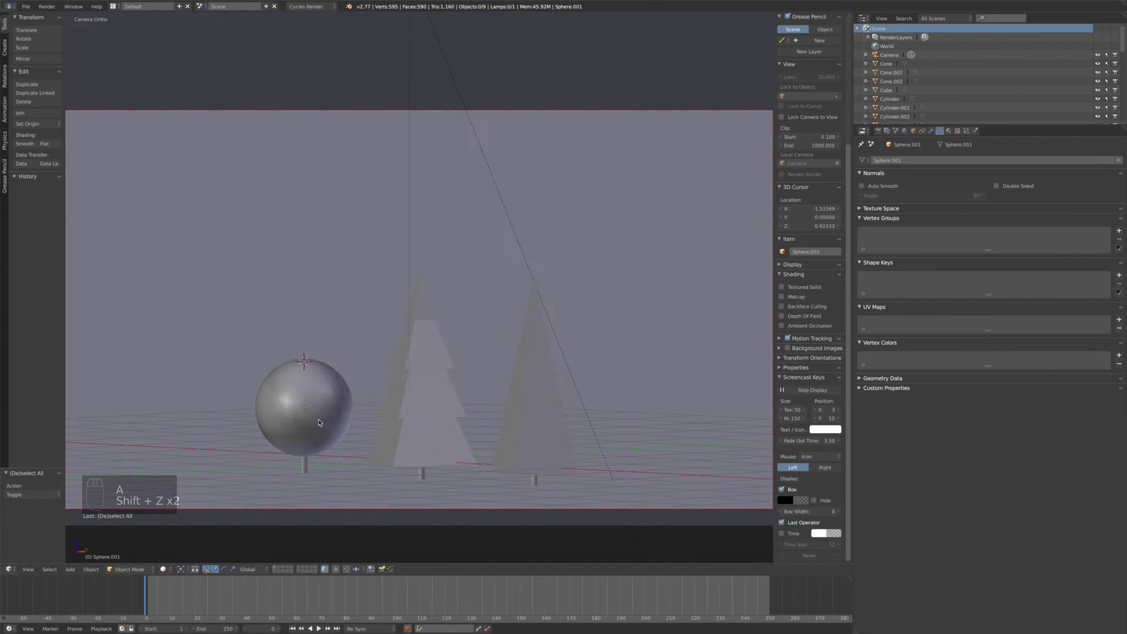
Select the foliage and trunks of all three trees and move them about 0.33 units in X and 0.49 units in Y.
{"action": "left_click", "coordinate": [315, 422]}
{"action": "scroll", "coordinate": [315, 423], "scroll_direction": "down", "scroll_amount": 2}
{"action": "key", "text": "z"}
{"action": "key", "text": "z"}
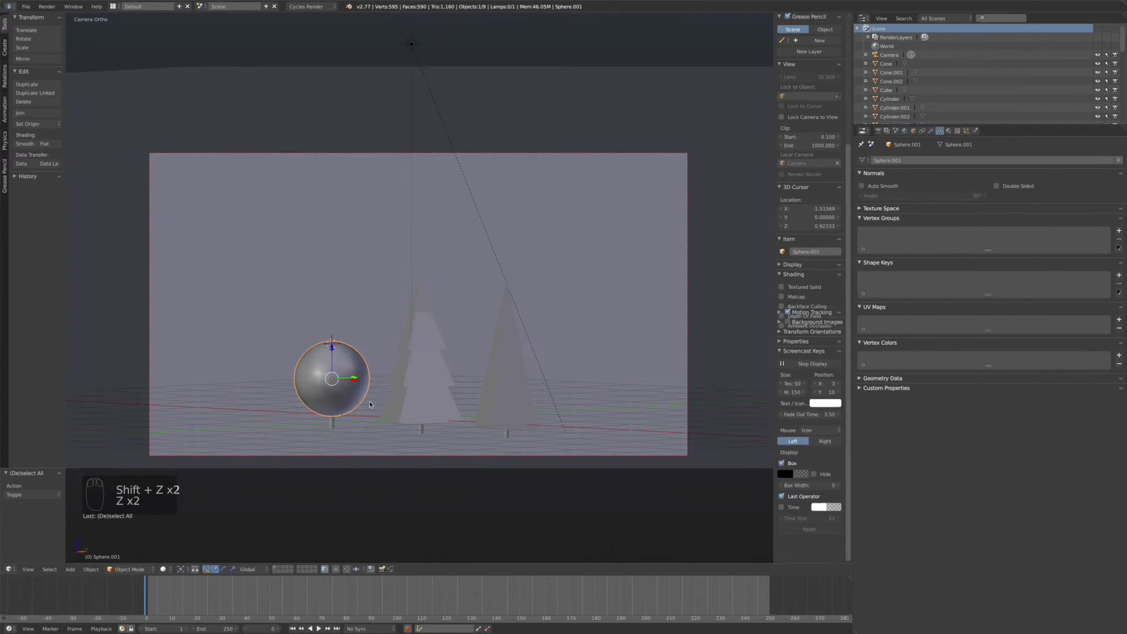
{"action": "key", "text": "z"}
{"action": "left_click", "coordinate": [331, 421]}
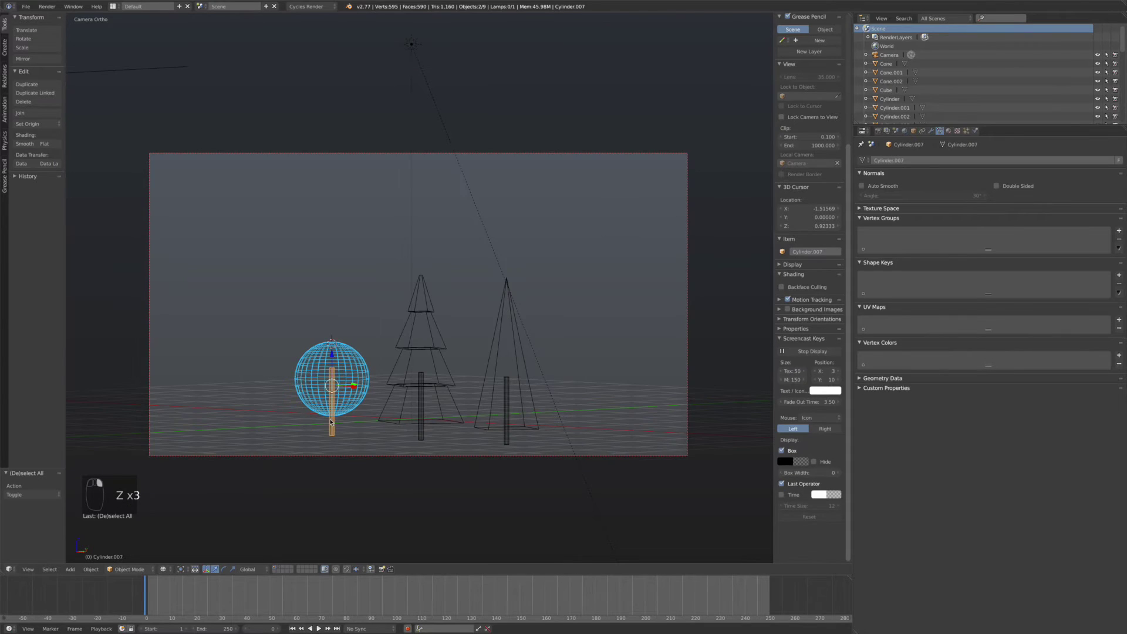
{"action": "left_click", "coordinate": [433, 362], "text": "shift"}
{"action": "left_click", "coordinate": [421, 379], "text": "shift"}
{"action": "left_click", "coordinate": [492, 357], "text": "shift"}
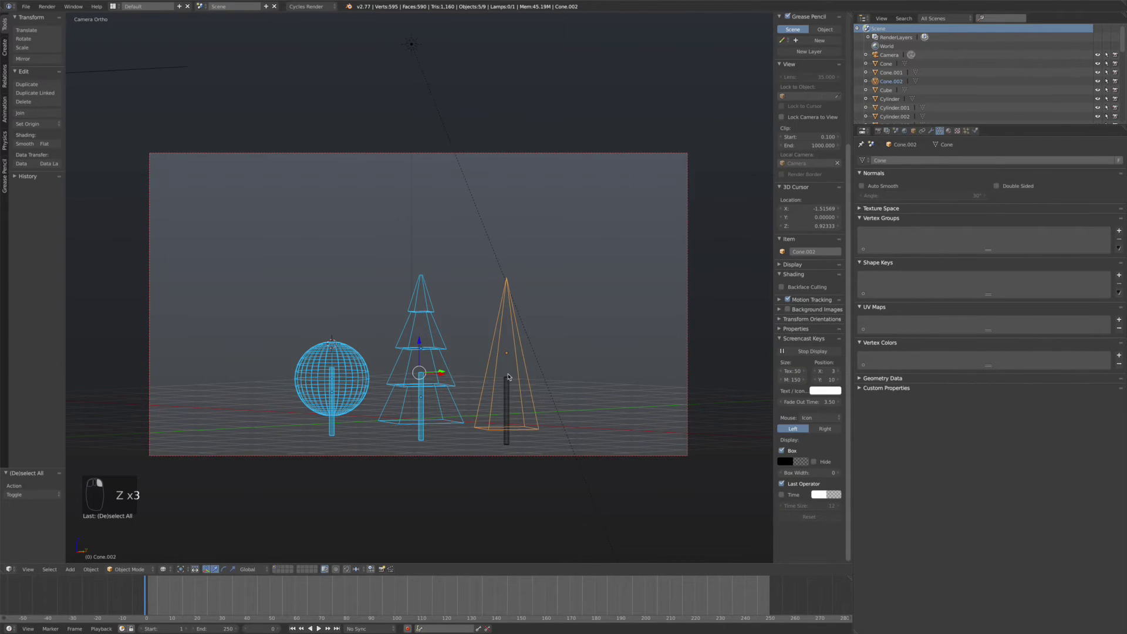
{"action": "left_click", "coordinate": [508, 378], "text": "shift"}
{"action": "key", "text": "z"}
{"action": "key", "text": "g"}
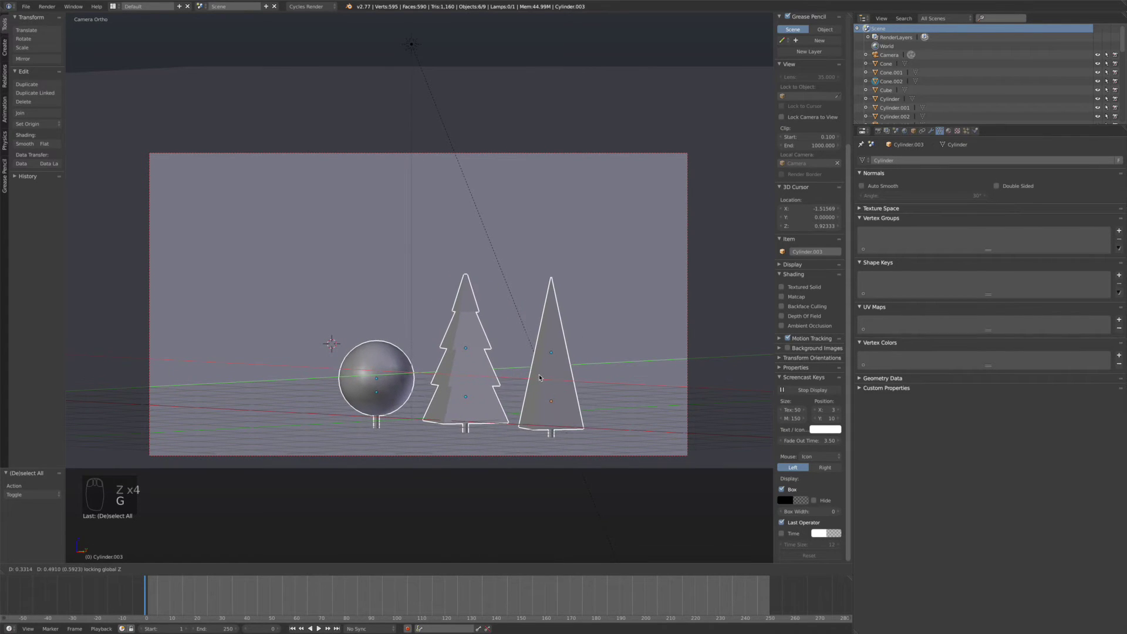
{"action": "left_click", "coordinate": [540, 377]}
Select the round tree's trunk and snap the 3D cursor to it.
{"action": "right_click", "coordinate": [369, 391]}
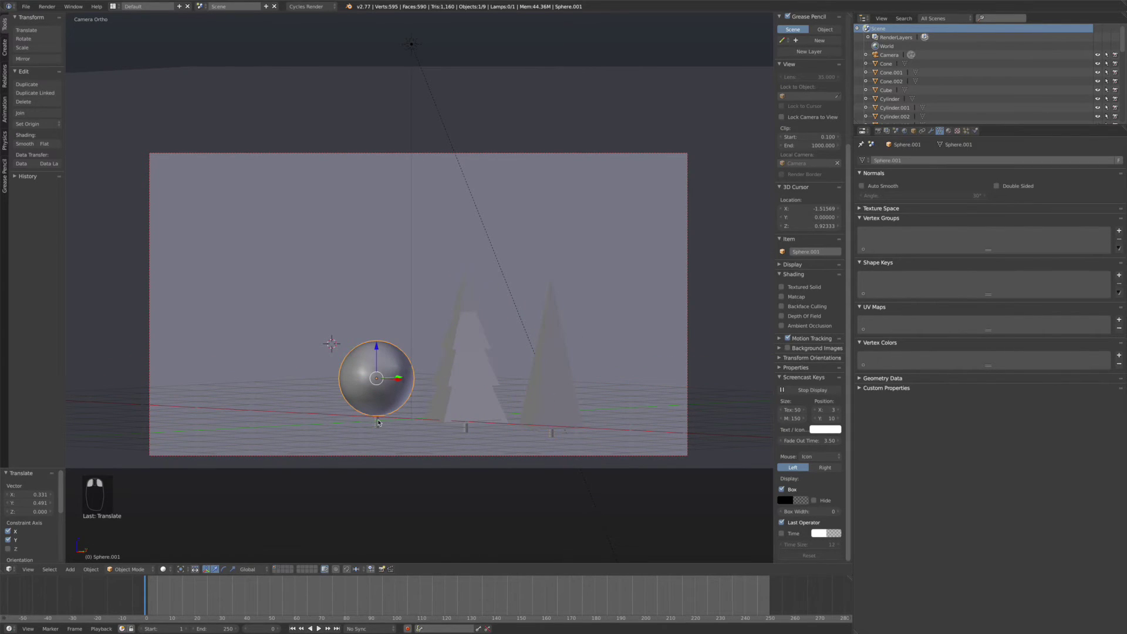
{"action": "right_click", "coordinate": [378, 422]}
{"action": "scroll", "coordinate": [385, 417], "scroll_direction": "up", "scroll_amount": 2}
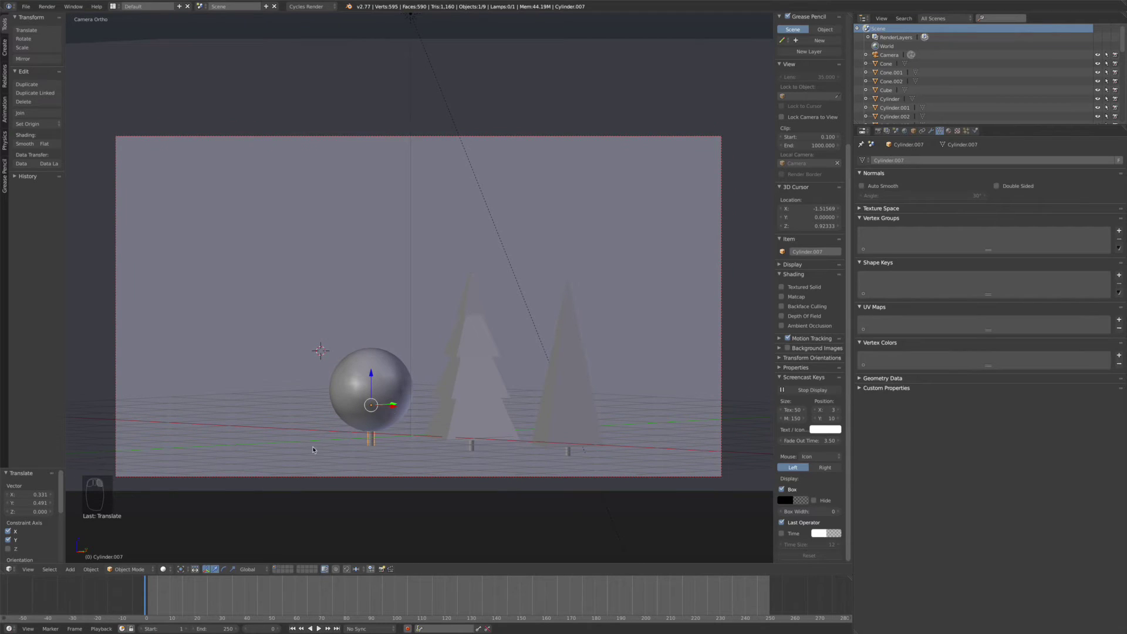
{"action": "left_click", "coordinate": [91, 569]}
{"action": "mouse_move", "coordinate": [135, 493]}
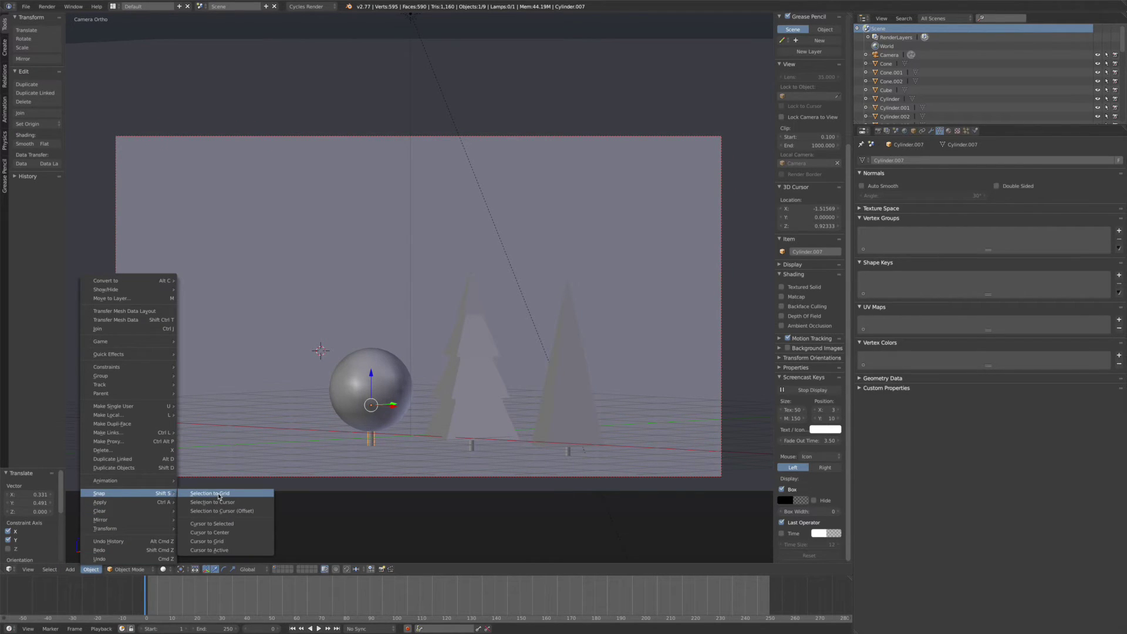
{"action": "left_click", "coordinate": [221, 525]}
Add a cube at the 3D cursor and scale it to about 0.17.
{"action": "key", "text": "shift+a"}
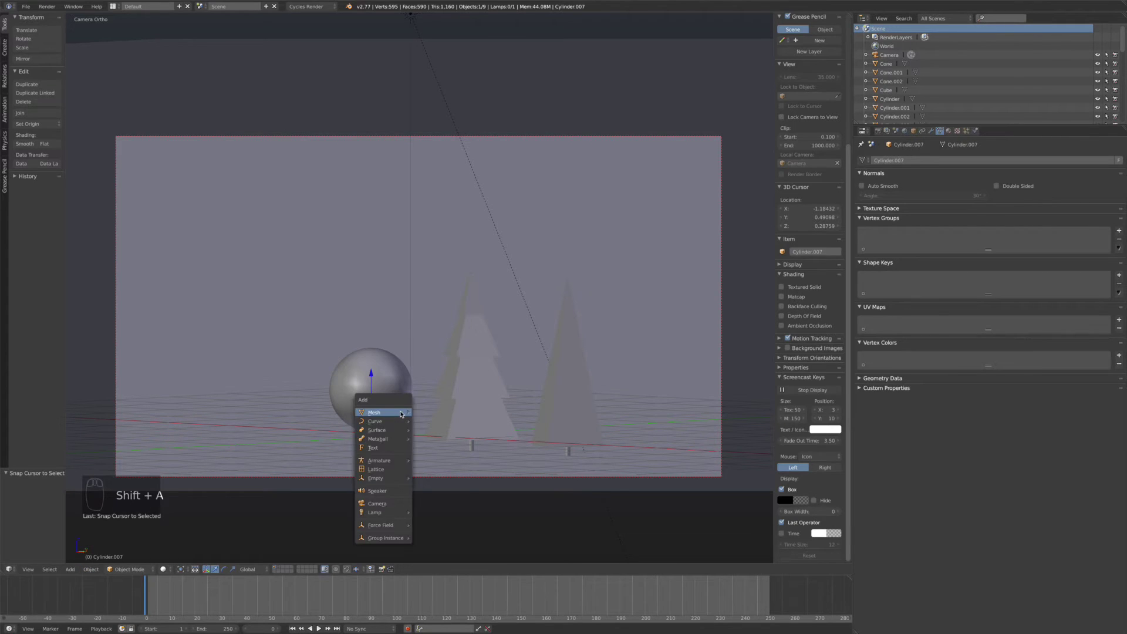
{"action": "mouse_move", "coordinate": [402, 411]}
{"action": "left_click", "coordinate": [434, 420]}
{"action": "scroll", "coordinate": [433, 420], "scroll_direction": "up", "scroll_amount": 1}
{"action": "key", "text": "s"}
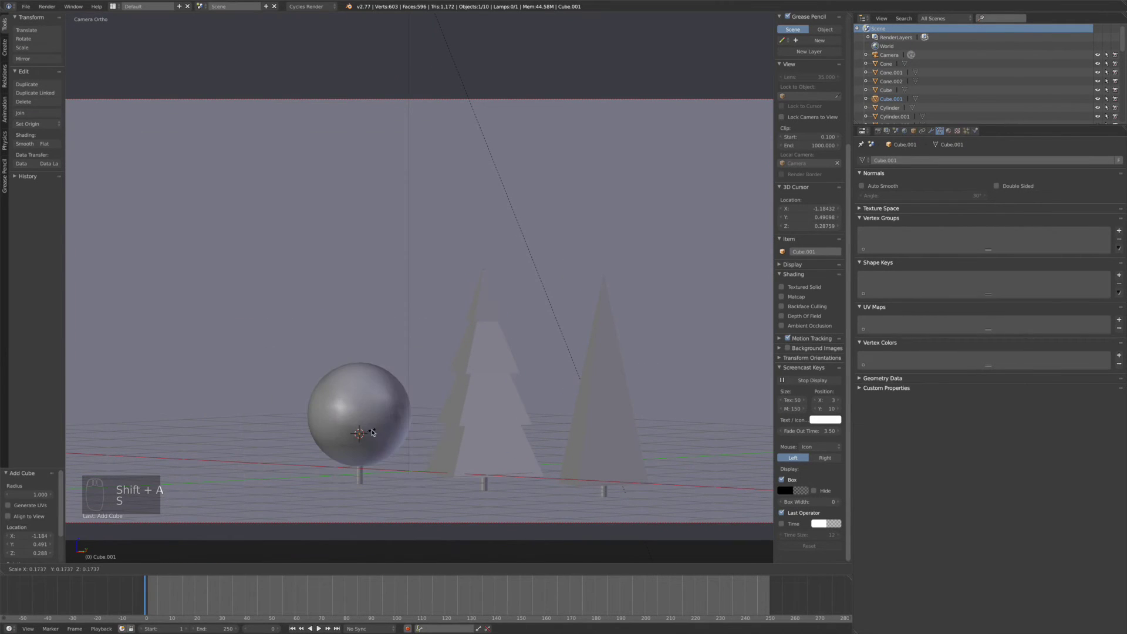
{"action": "left_click", "coordinate": [372, 433]}
Move the cube about 1.5 units in negative X, clear of the round tree, and scale it by about 0.11.
{"action": "key", "text": "g"}
{"action": "key", "text": "x"}
{"action": "left_click", "coordinate": [282, 433]}
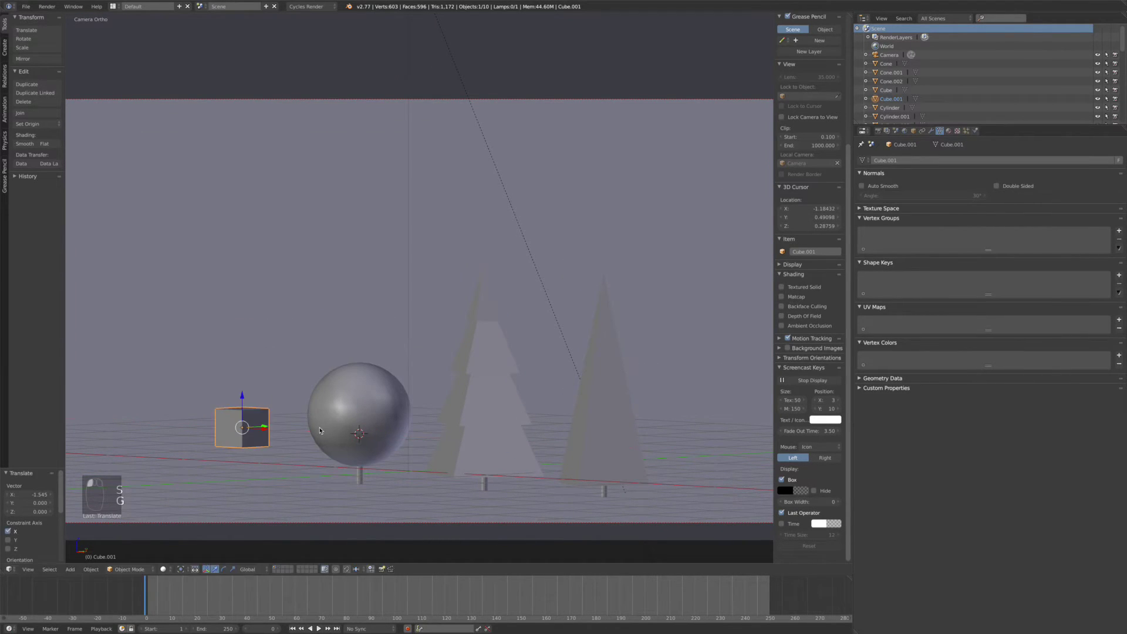
{"action": "key", "text": "s"}
{"action": "left_click", "coordinate": [251, 431]}
{"action": "scroll", "coordinate": [249, 429], "scroll_direction": "up", "scroll_amount": 3}
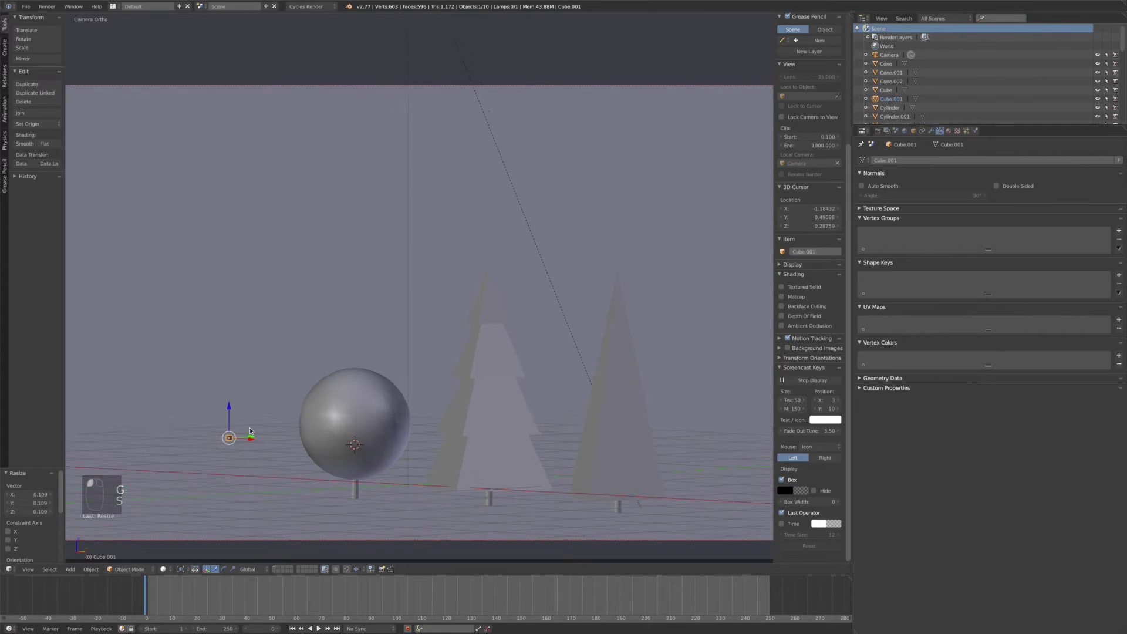
Enlarge the small cube by about 1.44 and lower it about 0.285 units in Z, level with the neighbouring trunk's base.
{"action": "scroll", "coordinate": [249, 430], "scroll_direction": "up", "scroll_amount": 2}
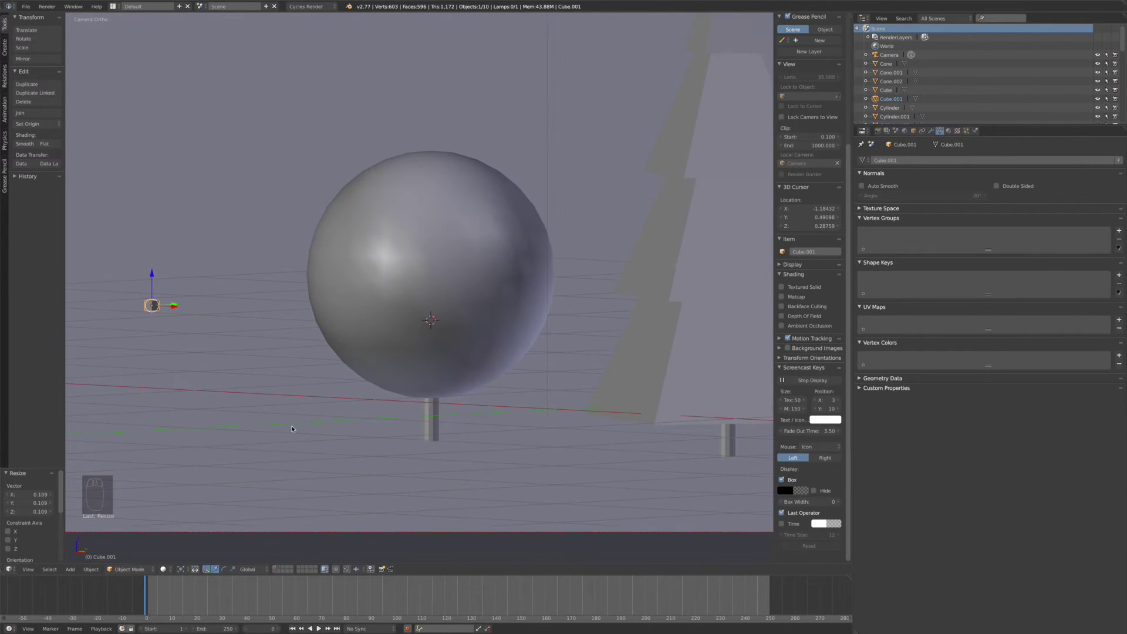
{"action": "right_click", "coordinate": [438, 423]}
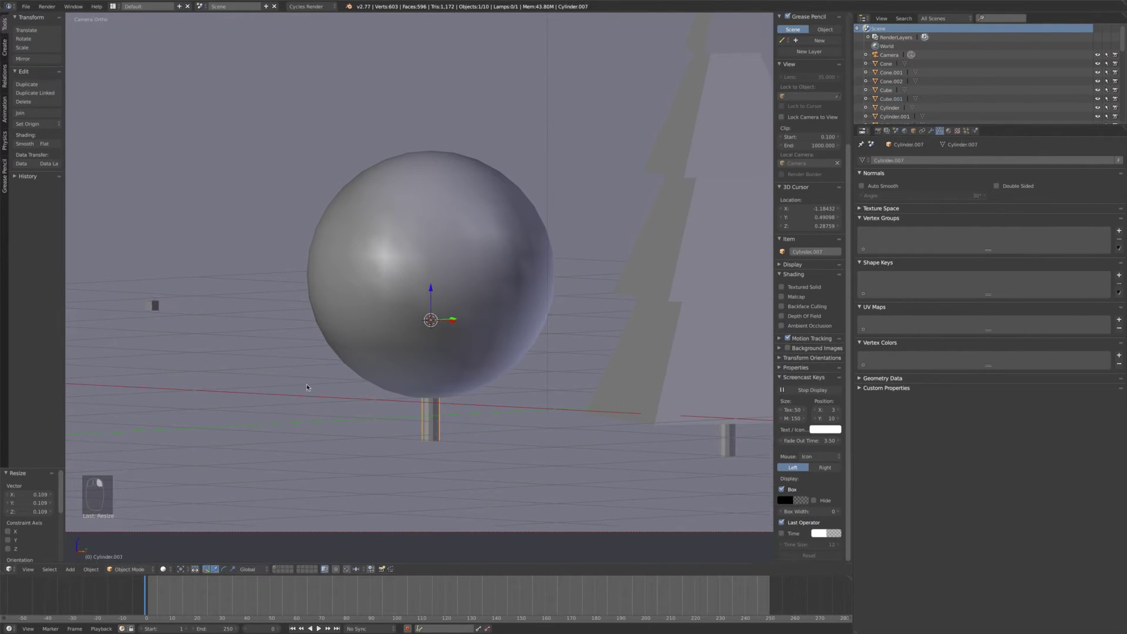
{"action": "scroll", "coordinate": [307, 387], "scroll_direction": "up", "scroll_amount": 2}
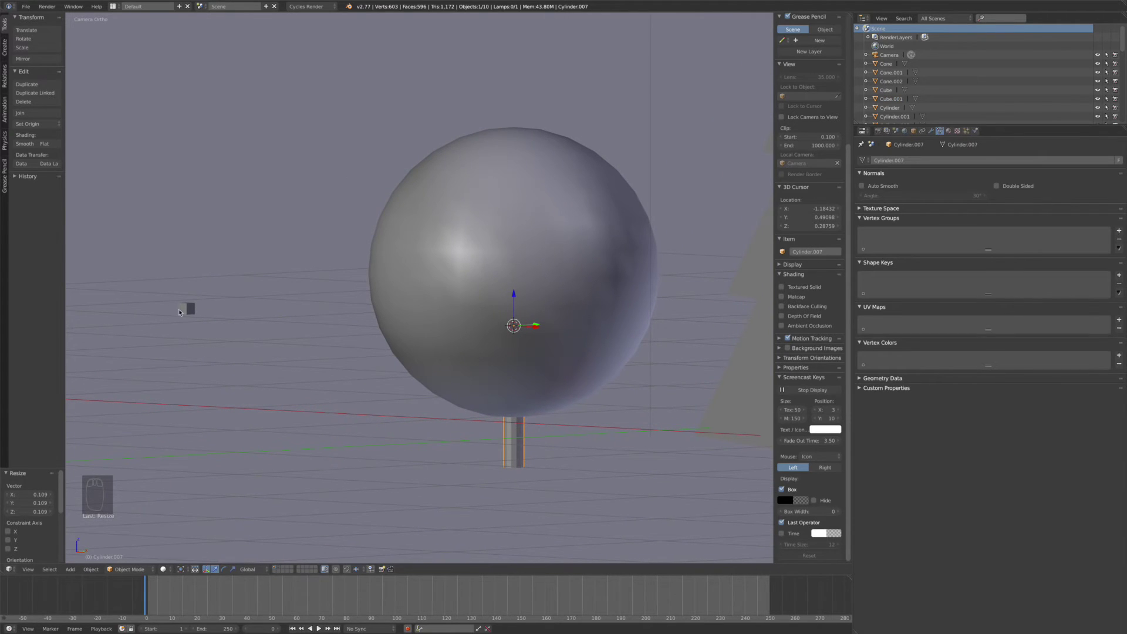
{"action": "right_click", "coordinate": [189, 308]}
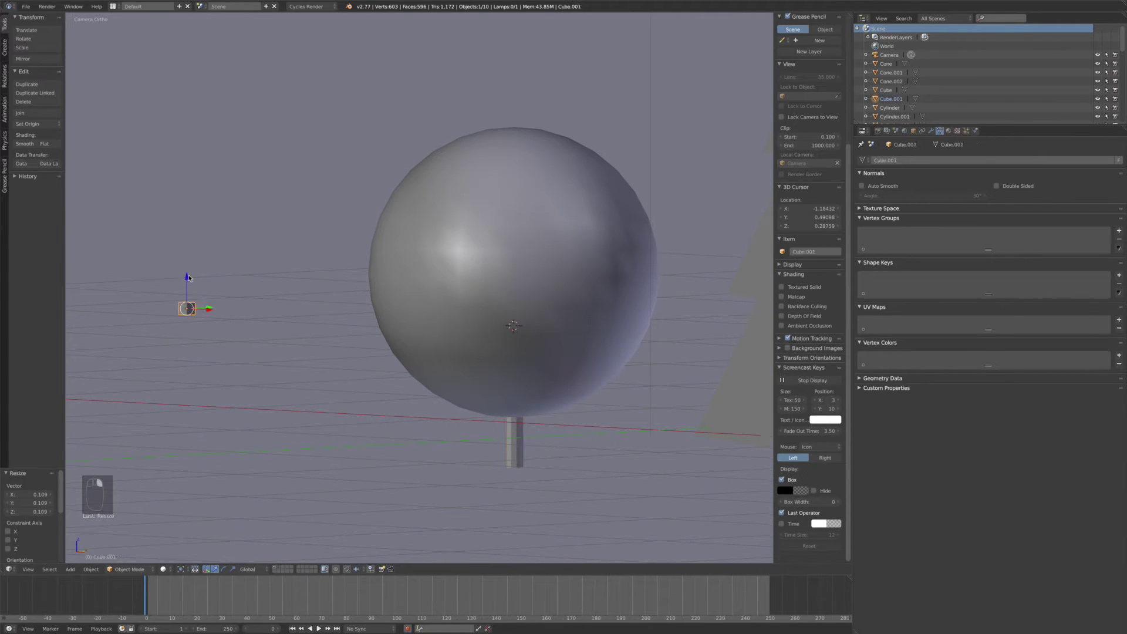
{"action": "left_click_drag", "start_coordinate": [189, 278], "coordinate": [219, 405]}
{"action": "key", "text": "s"}
{"action": "left_click", "coordinate": [221, 325]}
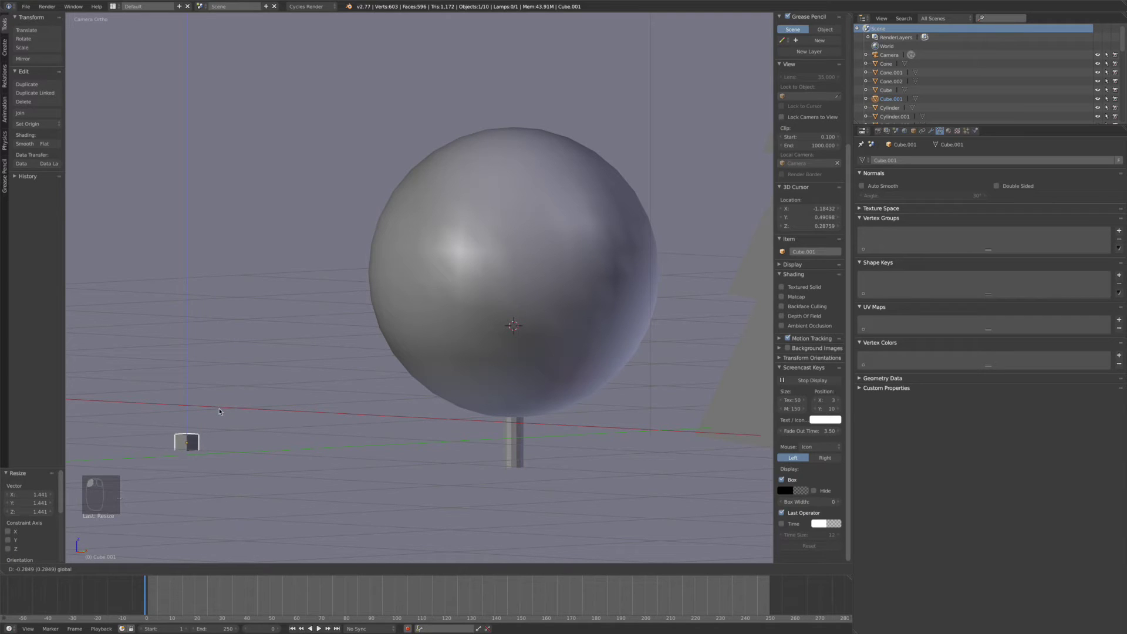
{"action": "scroll", "coordinate": [222, 407], "scroll_direction": "down", "scroll_amount": 5}
{"action": "scroll", "coordinate": [225, 411], "scroll_direction": "up", "scroll_amount": 5}
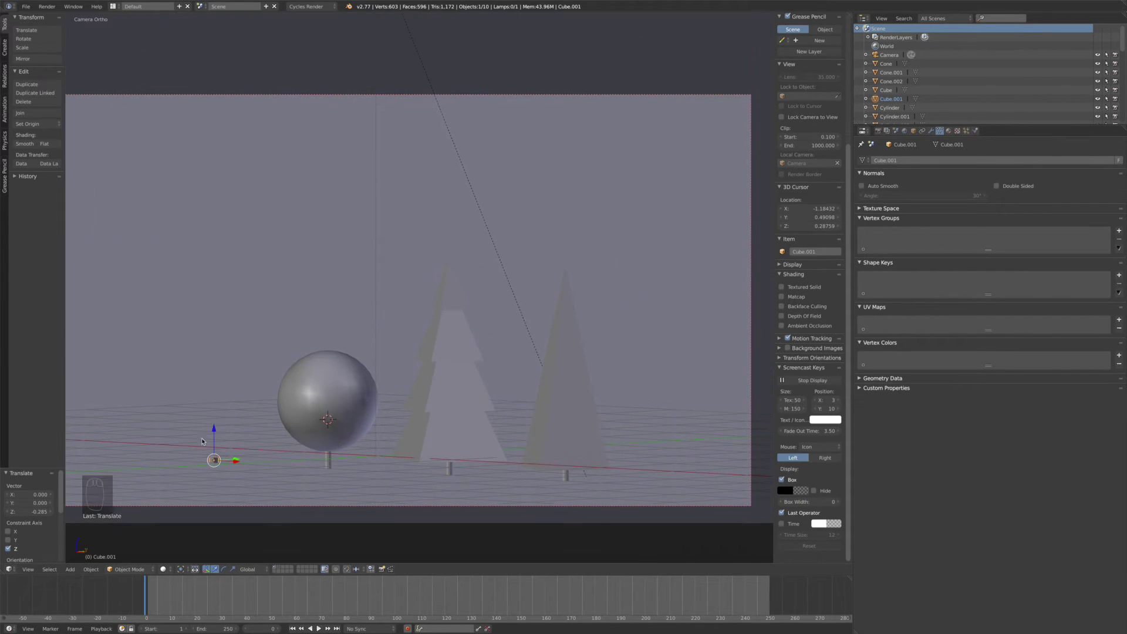
In Edit Mode, select the cube's top face and raise it about 0.33 units with a slight sideways lean.
{"action": "key", "text": "Tab"}
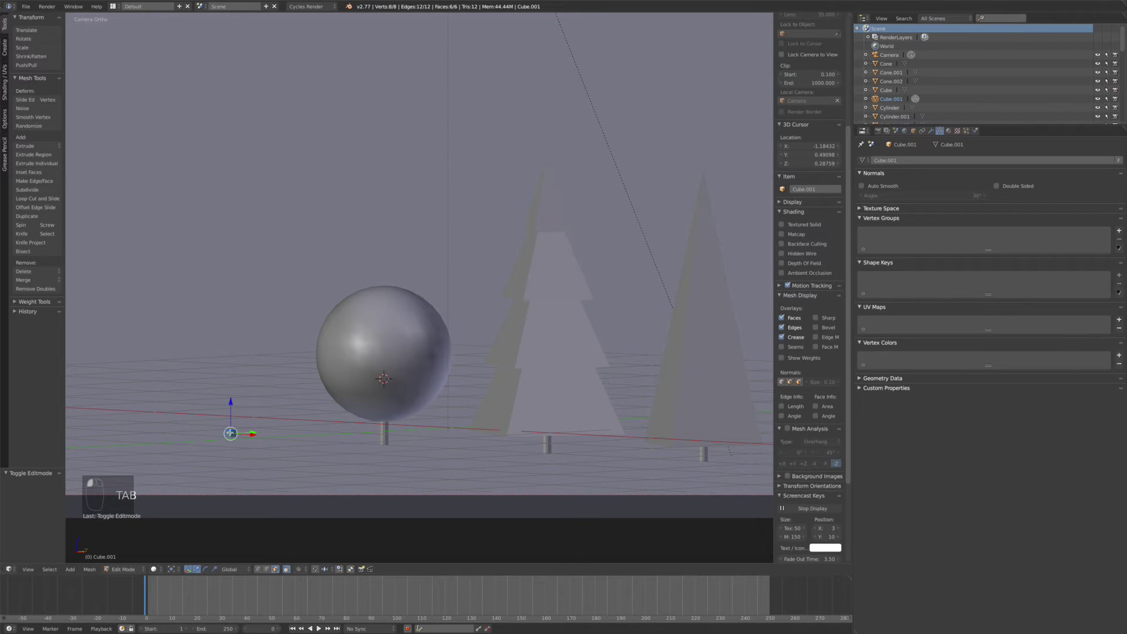
{"action": "key", "text": "z"}
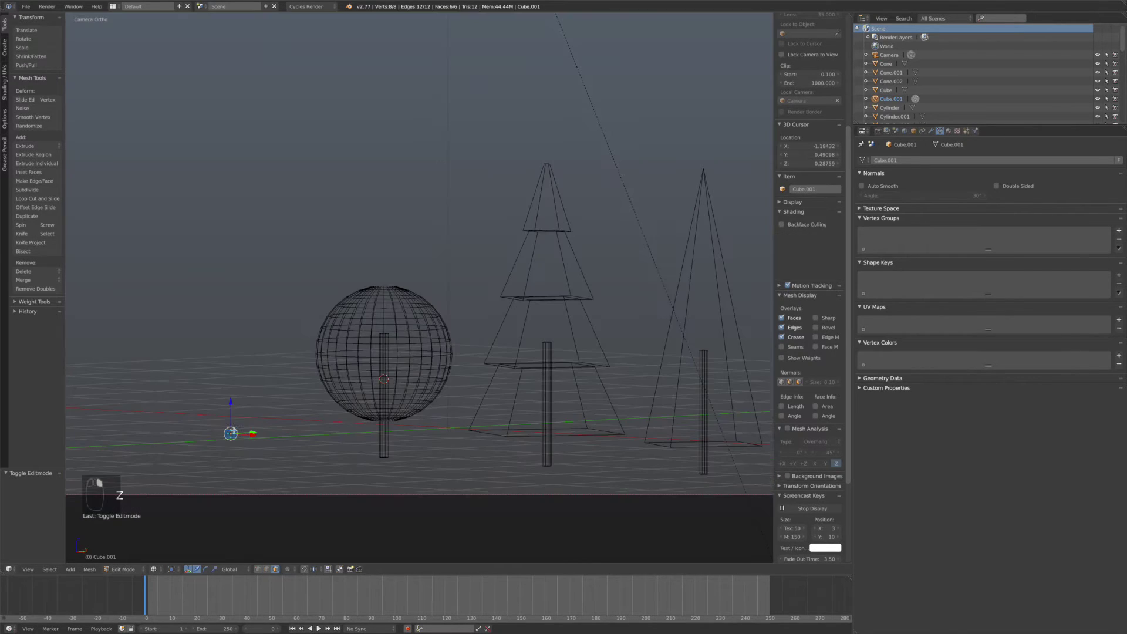
{"action": "left_click", "coordinate": [232, 432]}
{"action": "key", "text": "z"}
{"action": "key", "text": "g"}
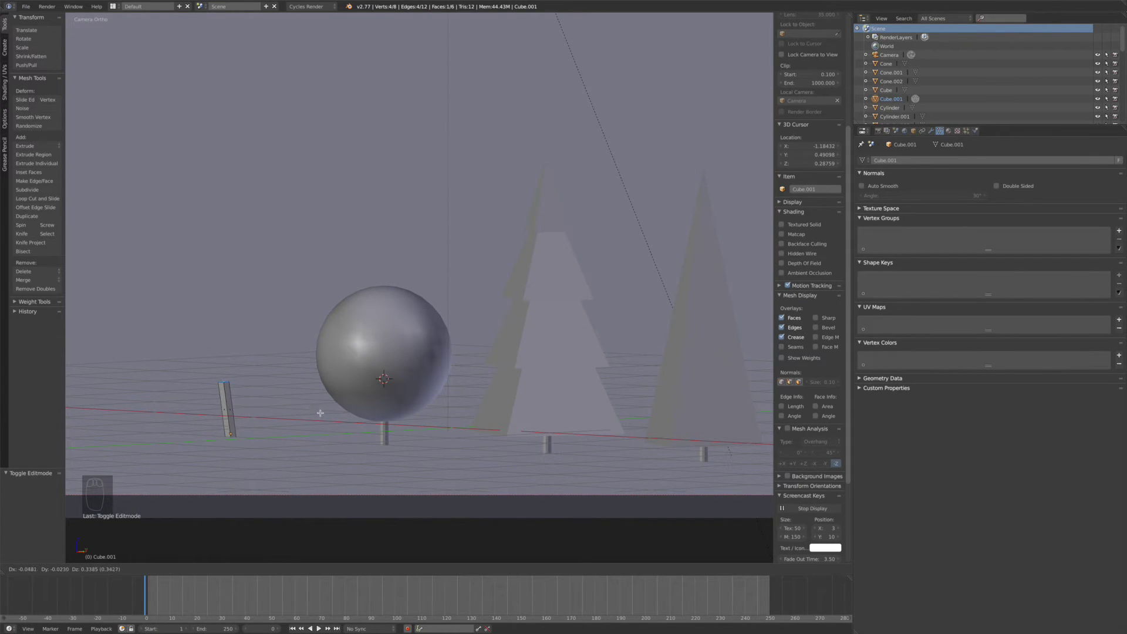
{"action": "left_click", "coordinate": [320, 415]}
Extrude the trunk's top face up about 0.54 units, shift it about 0.07 in X and Y, and scale it to about 0.78.
{"action": "key", "text": "e"}
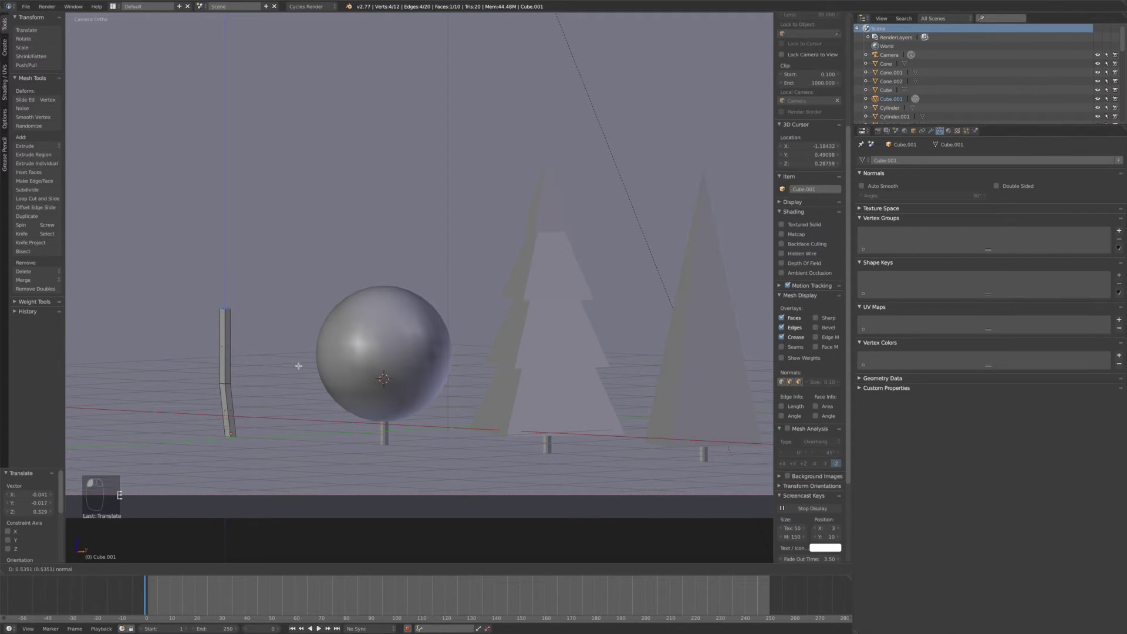
{"action": "left_click", "coordinate": [299, 366]}
{"action": "key", "text": "g"}
{"action": "left_click", "coordinate": [313, 365]}
{"action": "key", "text": "s"}
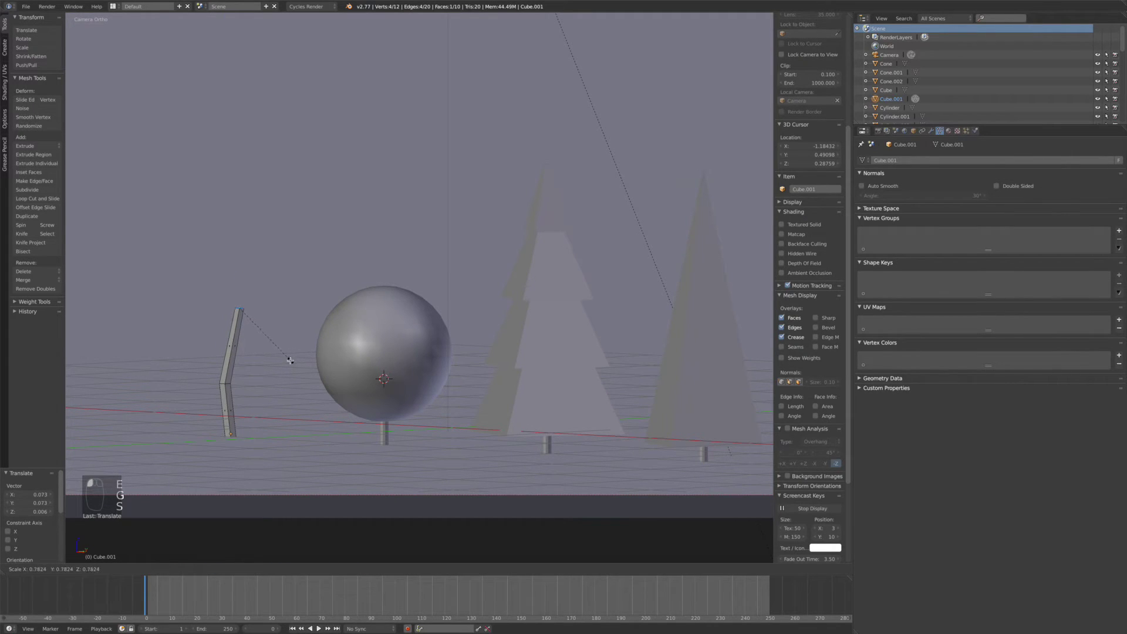
{"action": "left_click", "coordinate": [290, 360]}
Extrude another trunk segment upward and shift its end face slightly in negative X and Y to bend the trunk back.
{"action": "key", "text": "e"}
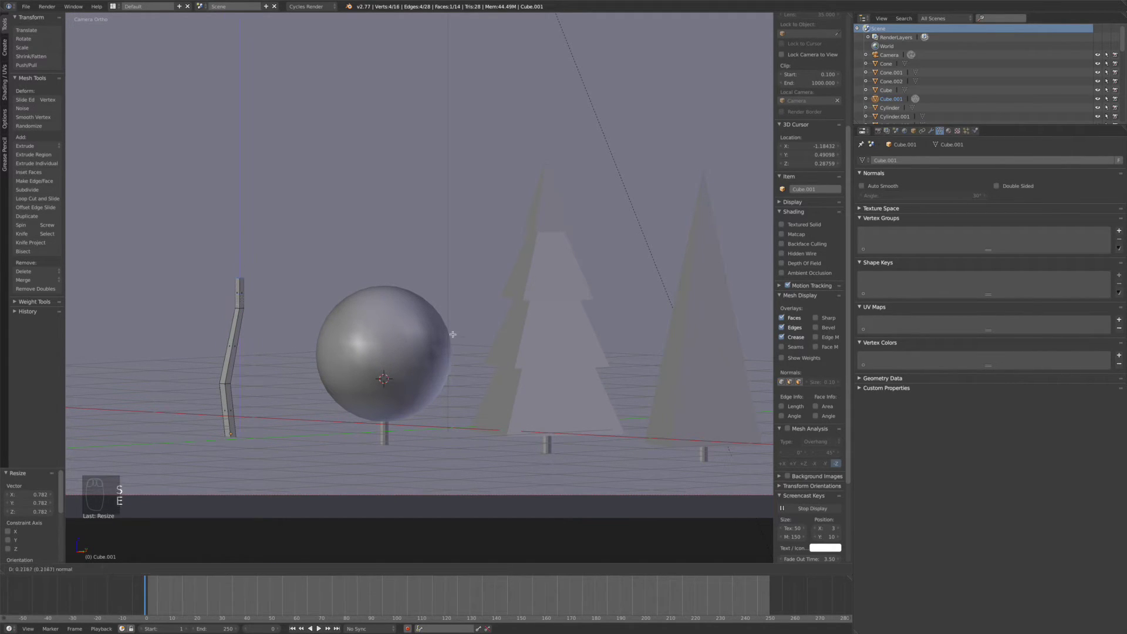
{"action": "left_click", "coordinate": [453, 309]}
{"action": "key", "text": "g"}
{"action": "left_click", "coordinate": [448, 304]}
{"action": "key", "text": "s"}
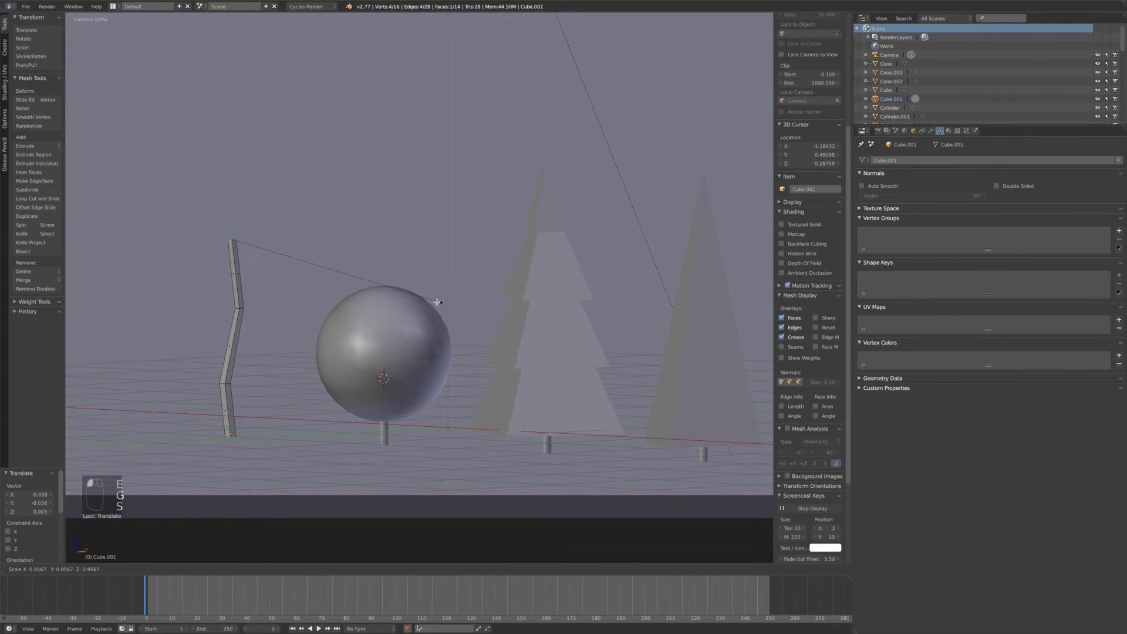
{"action": "right_click", "coordinate": [411, 301]}
{"action": "key", "text": "g"}
{"action": "left_click", "coordinate": [411, 302]}
Select all faces of the trunk's uppermost segment, duplicate them and rotate the copy about -24.9°.
{"action": "key", "text": "z"}
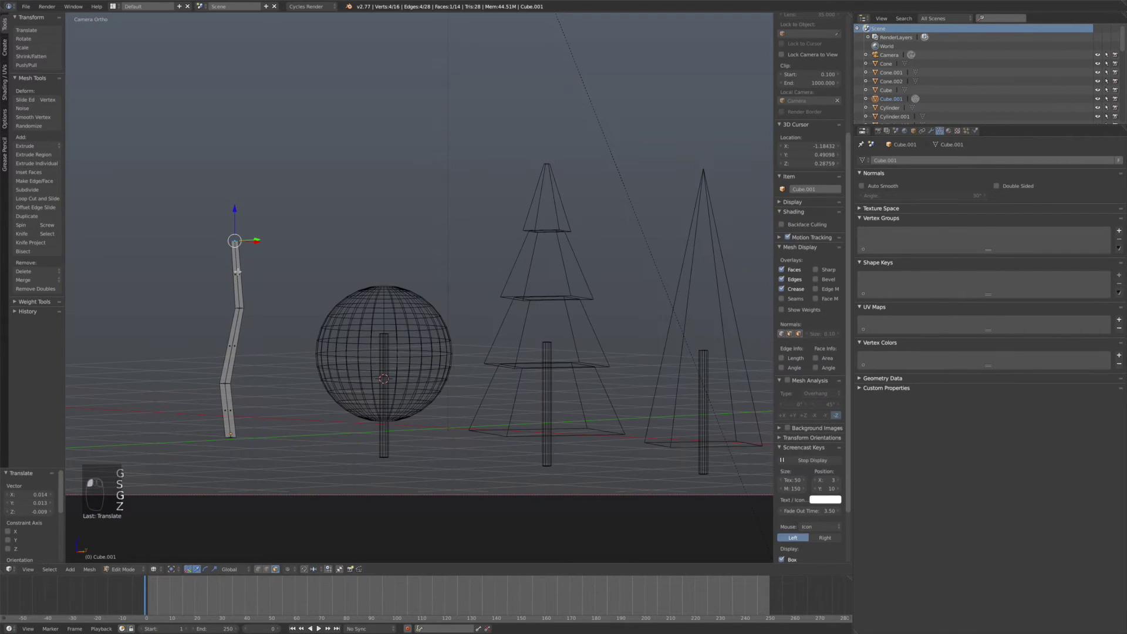
{"action": "key", "text": "c"}
{"action": "left_click_drag", "start_coordinate": [239, 273], "coordinate": [236, 274]}
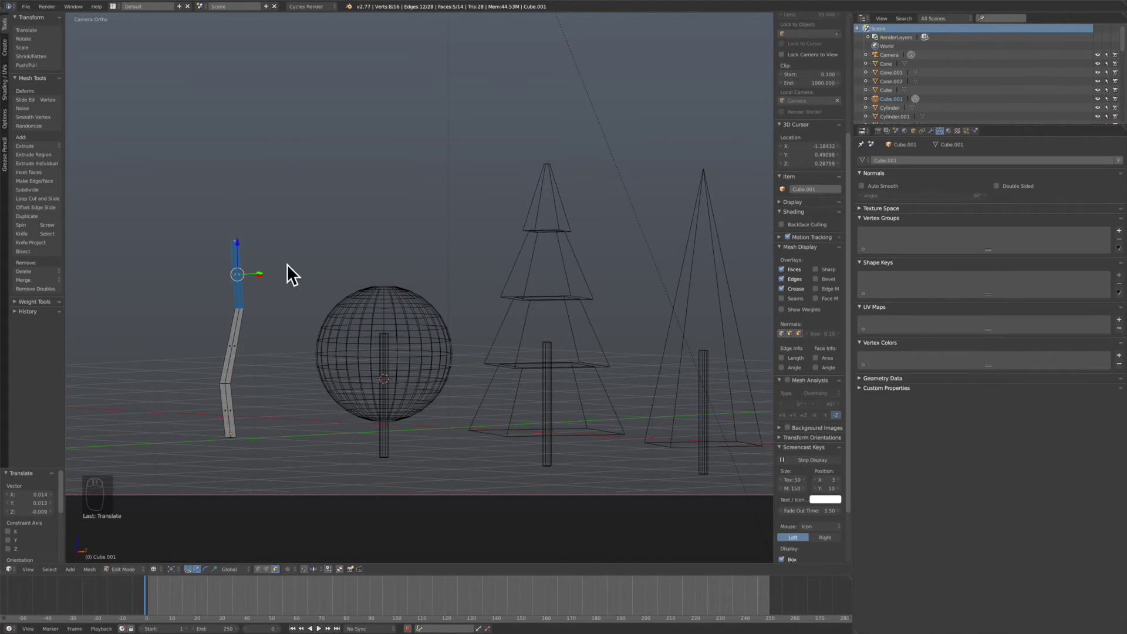
{"action": "key", "text": "z"}
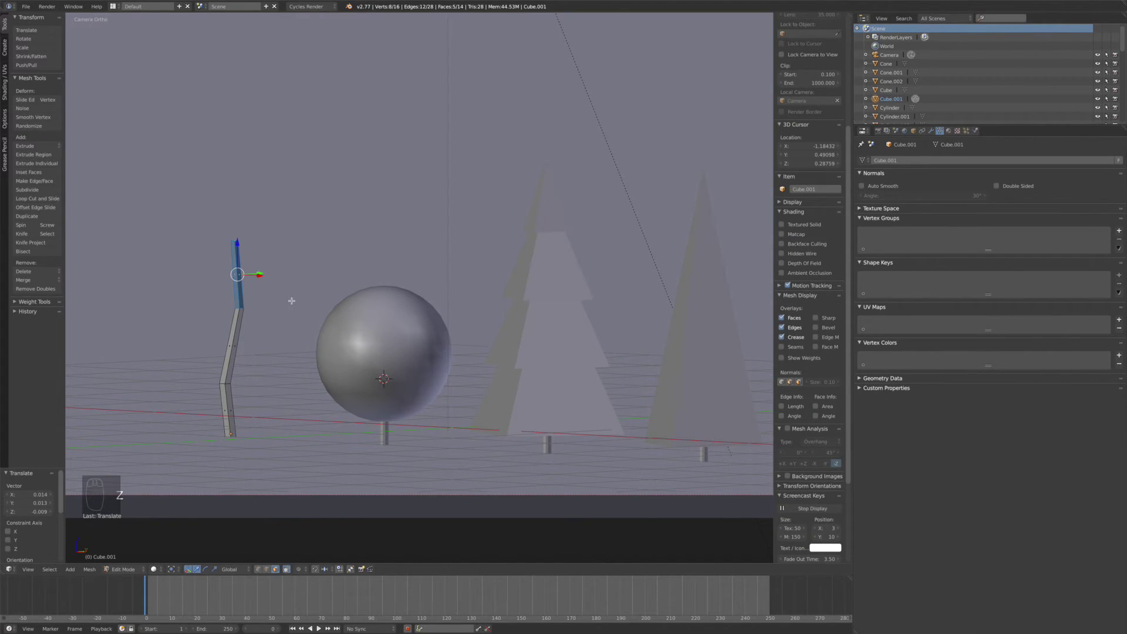
{"action": "key", "text": "shift+d"}
{"action": "key", "text": "r"}
{"action": "left_click", "coordinate": [293, 277]}
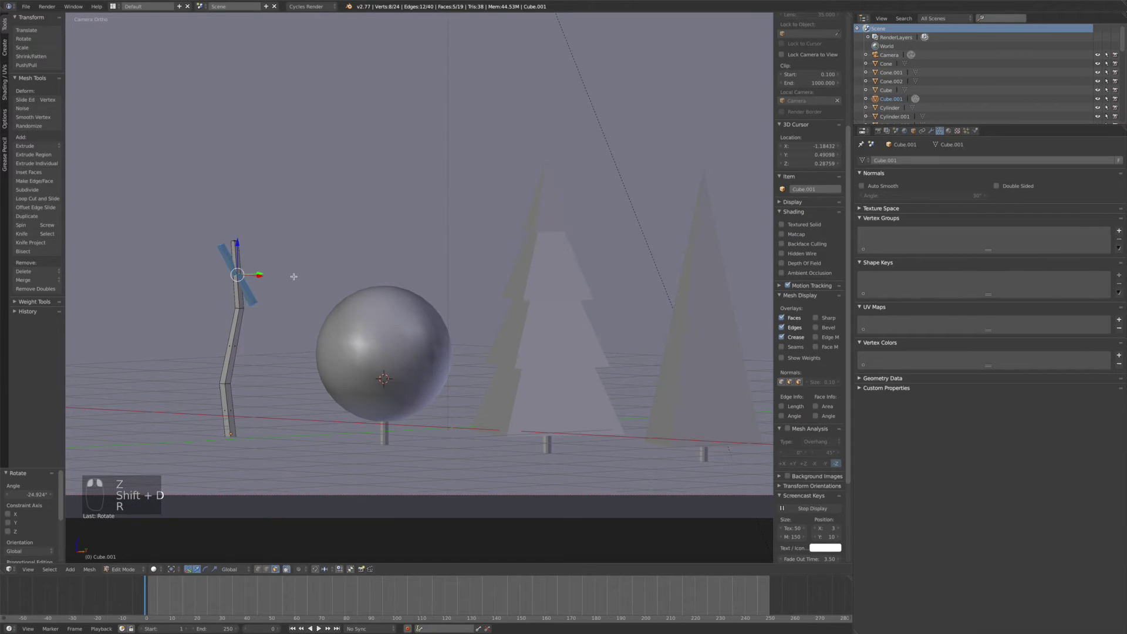
Scale the duplicated branch to about 0.54, shift it slightly downward beside the trunk and stretch it about 1.81 in Z.
{"action": "key", "text": "h"}
{"action": "key", "text": "super+z"}
{"action": "key", "text": "g"}
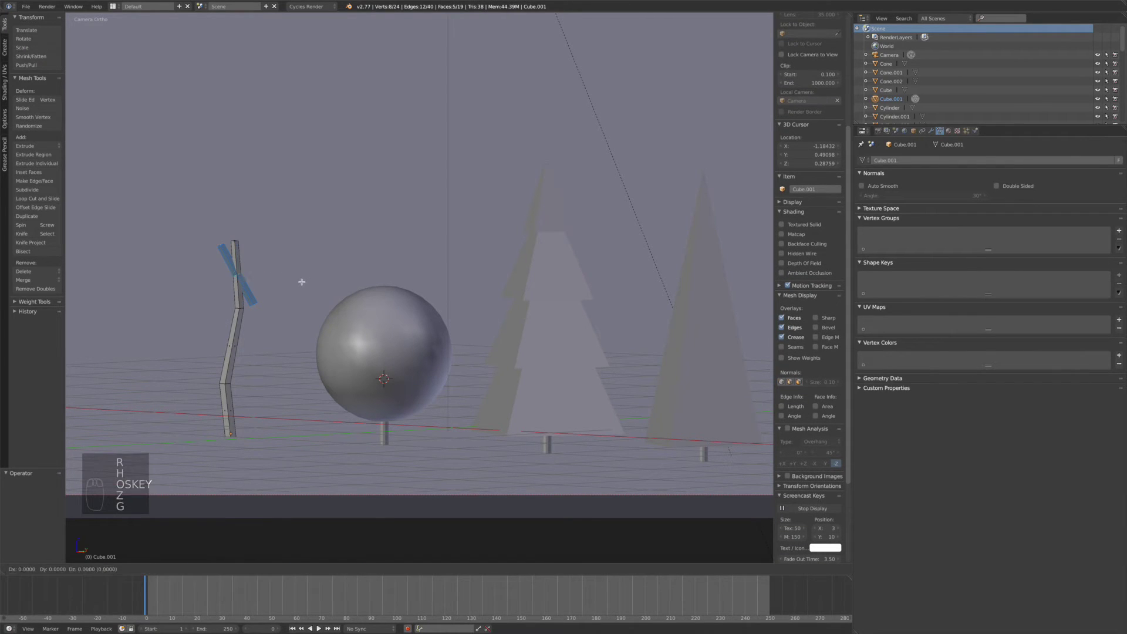
{"action": "key", "text": "s"}
{"action": "left_click", "coordinate": [270, 280]}
{"action": "key", "text": "g"}
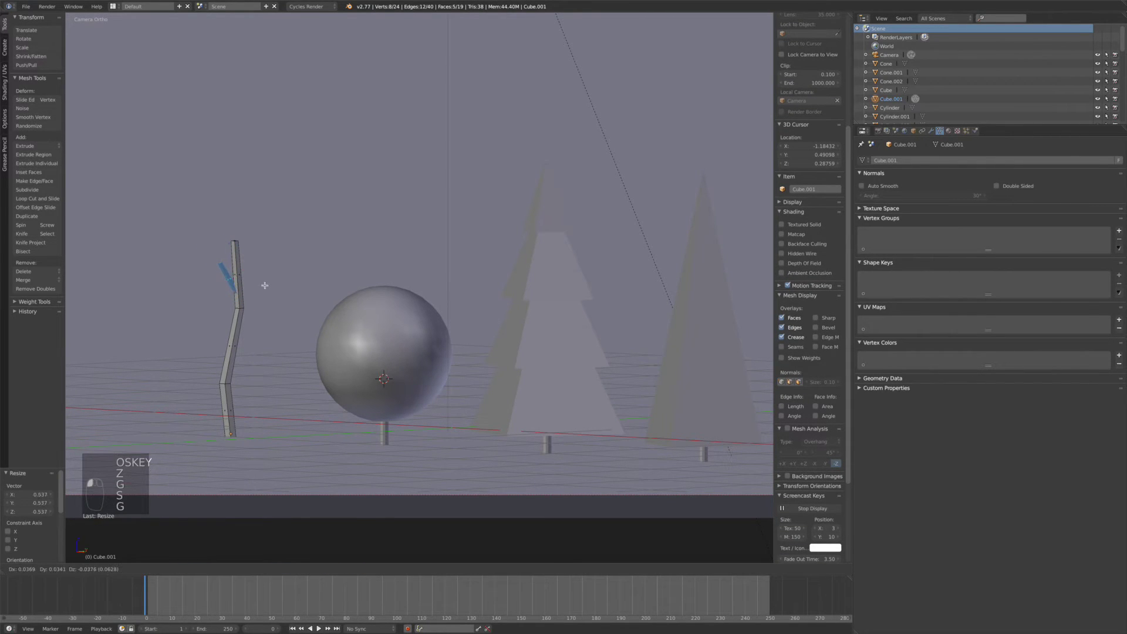
{"action": "left_click", "coordinate": [265, 285]}
{"action": "key", "text": "s"}
{"action": "key", "text": "z"}
{"action": "left_click", "coordinate": [310, 317]}
Tilt the branch about -10°, enlarge it by about 1.3 and lower it about 0.08 units toward the trunk's upper bend.
{"action": "key", "text": "r"}
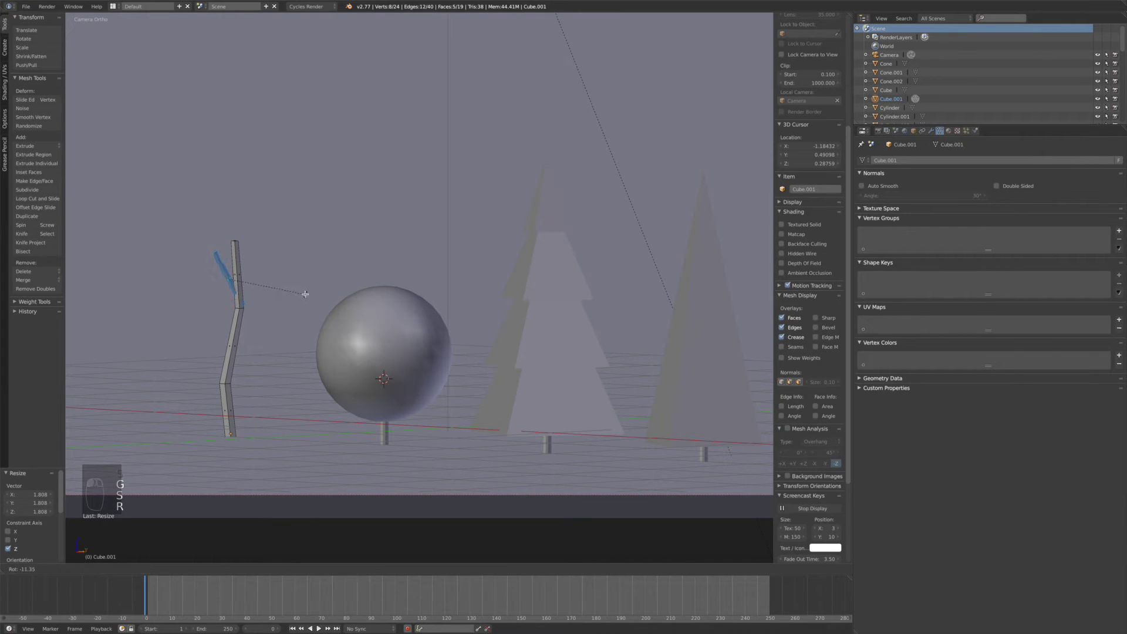
{"action": "left_click", "coordinate": [306, 298]}
{"action": "key", "text": "g"}
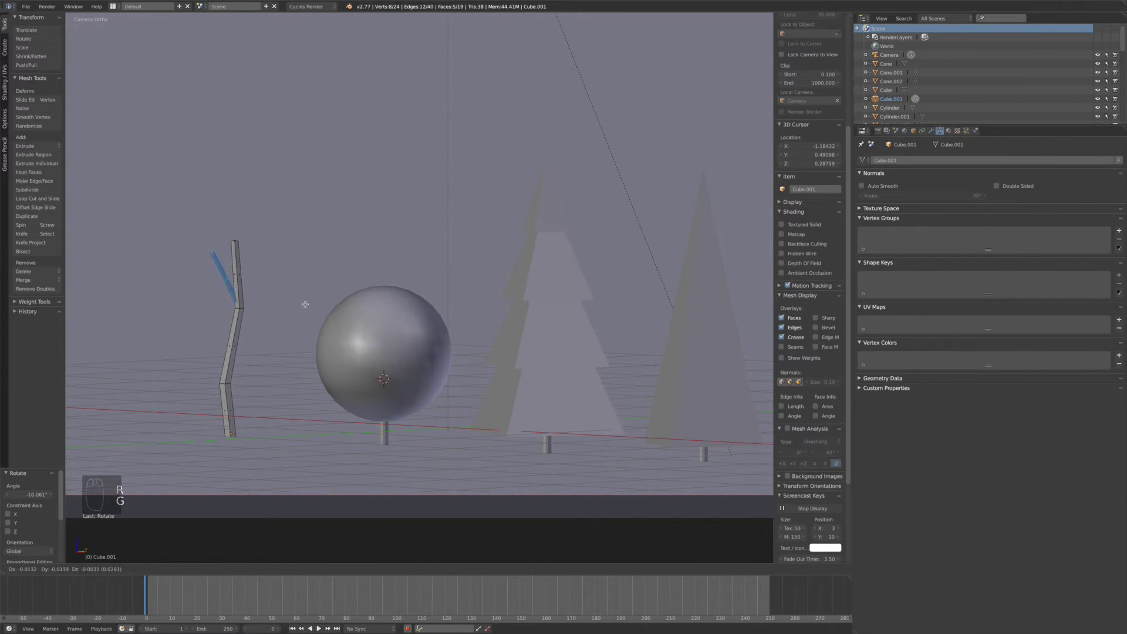
{"action": "left_click", "coordinate": [304, 304]}
{"action": "key", "text": "s"}
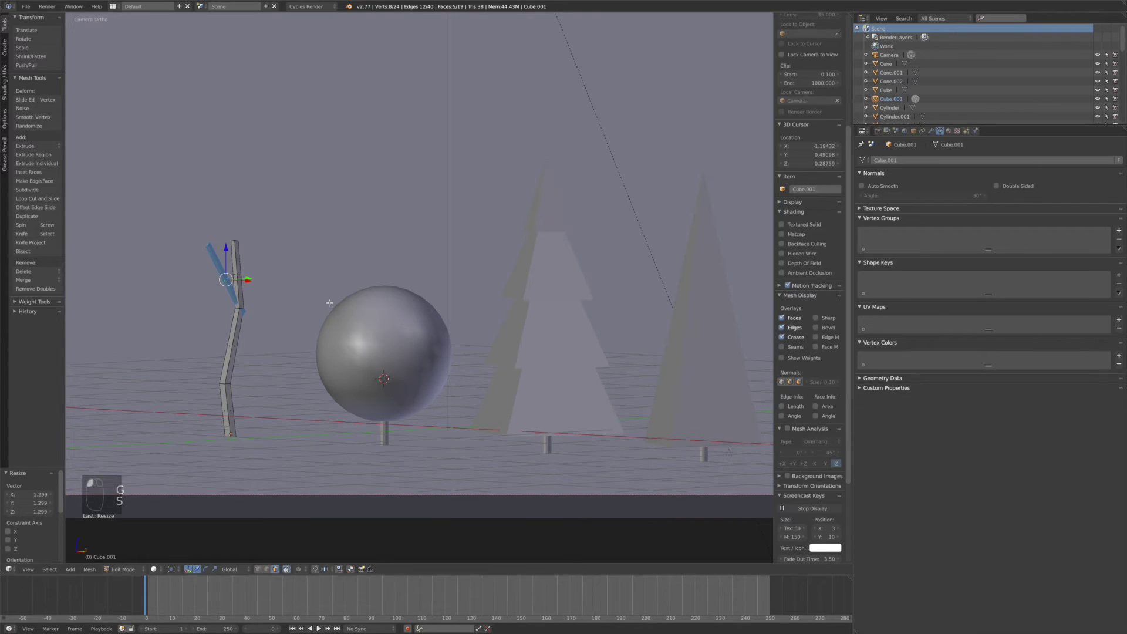
{"action": "left_click", "coordinate": [327, 303]}
{"action": "key", "text": "g"}
{"action": "left_click", "coordinate": [317, 311]}
Scale the branch to about 0.80, move it against the trunk's upper bend and rotate it slightly more upright.
{"action": "key", "text": "s"}
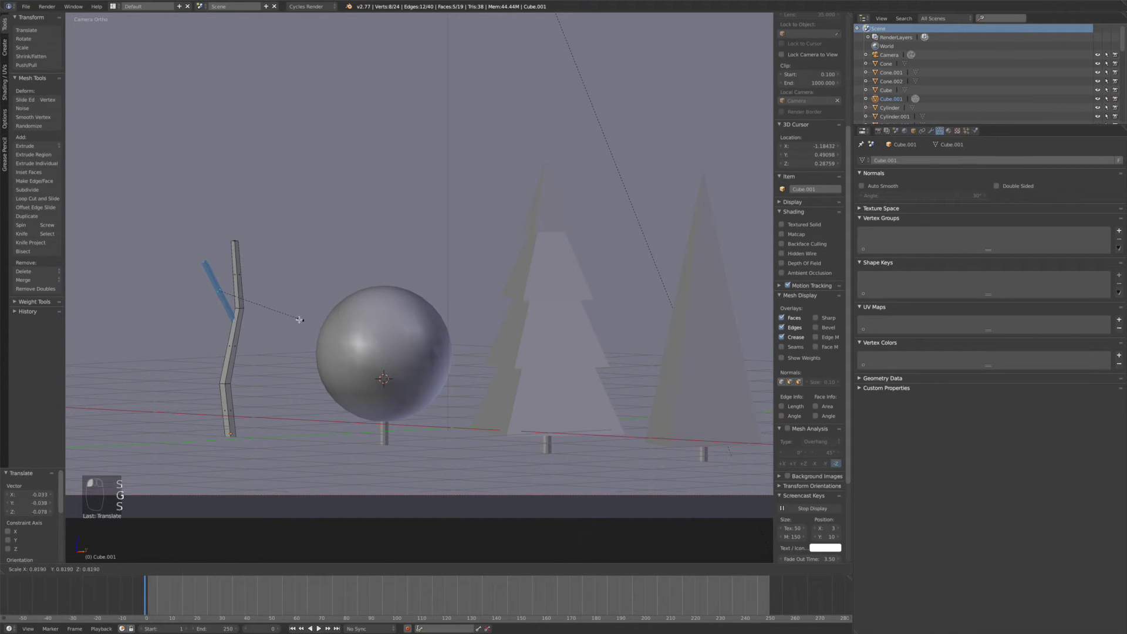
{"action": "left_click", "coordinate": [293, 321]}
{"action": "key", "text": "g"}
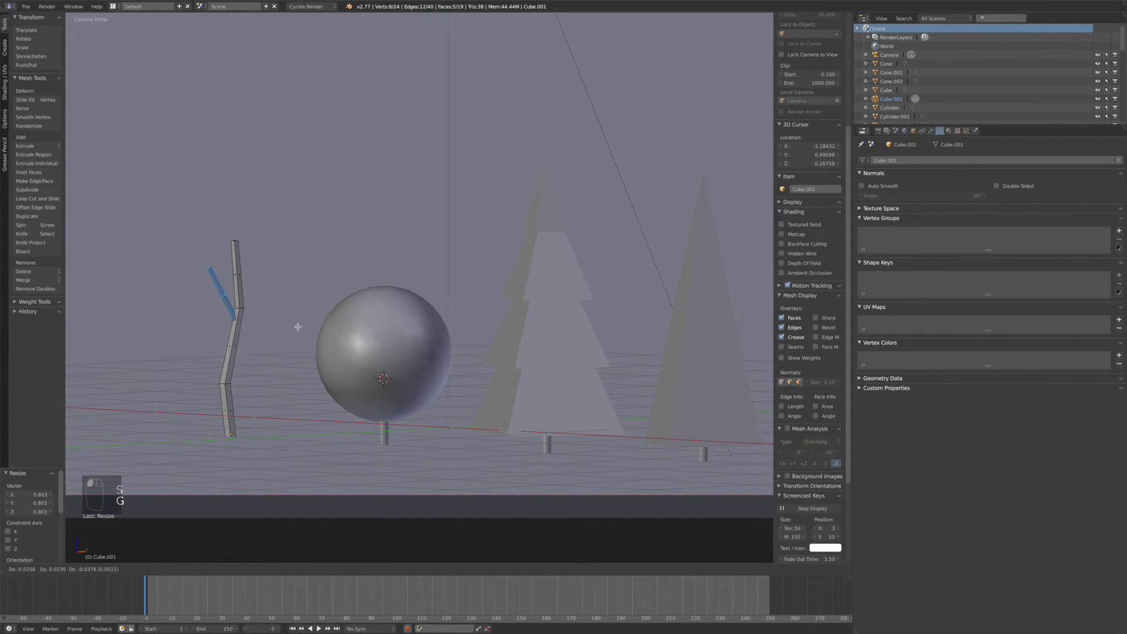
{"action": "left_click", "coordinate": [298, 327]}
{"action": "key", "text": "r"}
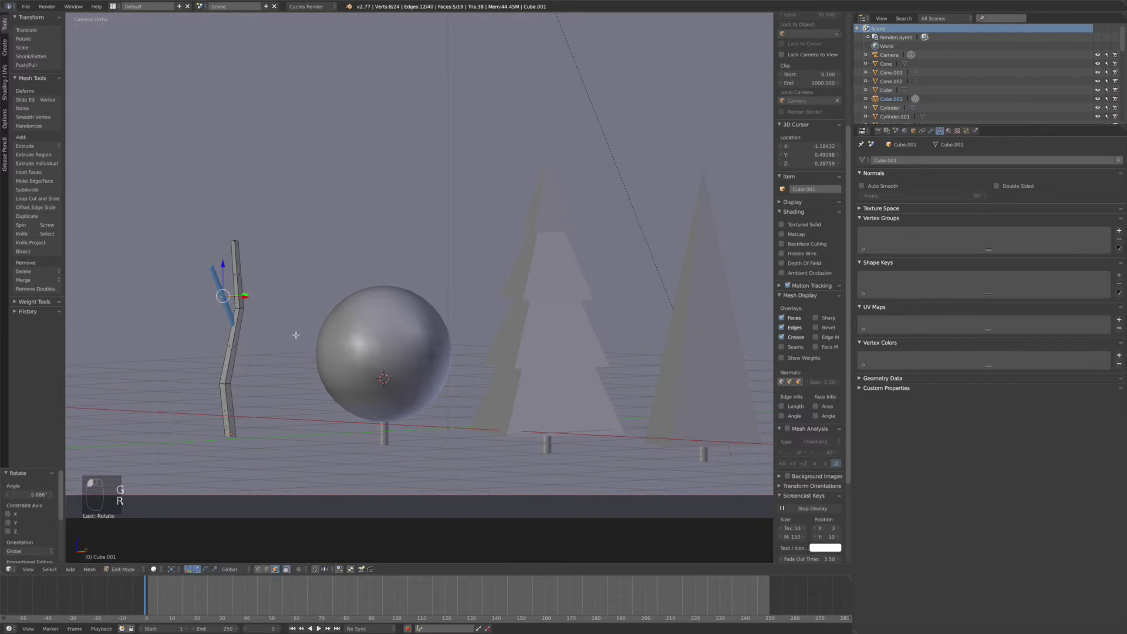
{"action": "left_click", "coordinate": [296, 337]}
{"action": "key", "text": "g"}
{"action": "left_click", "coordinate": [295, 337]}
Rotate the branch about 40.5° and move it to the trunk's opposite side so its base meets the upper bend.
{"action": "key", "text": "r"}
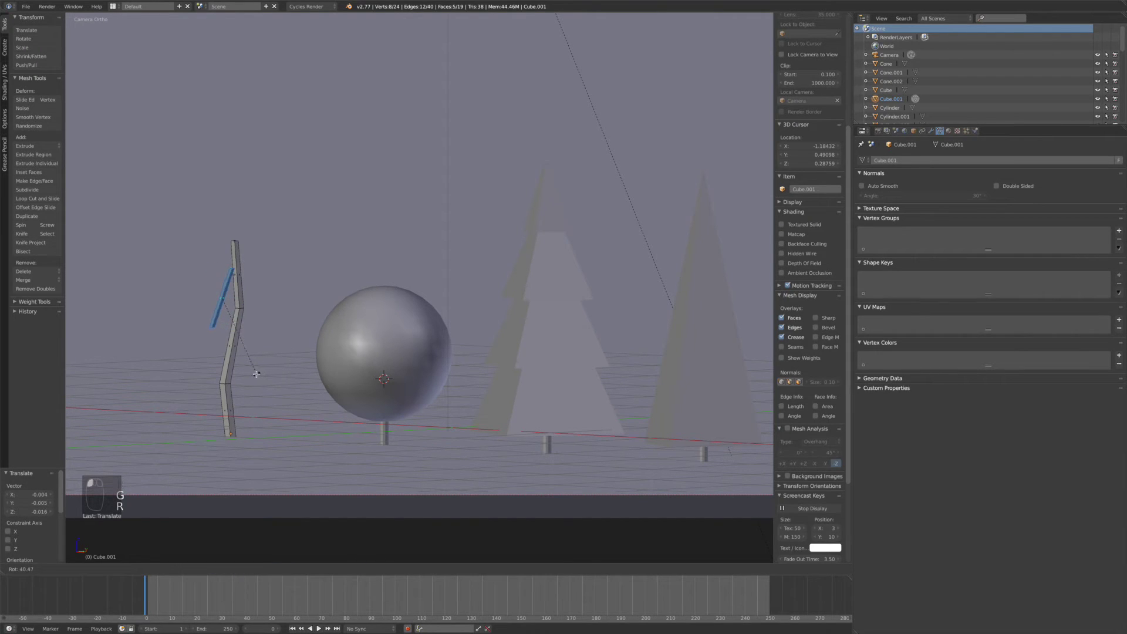
{"action": "left_click", "coordinate": [256, 374]}
{"action": "key", "text": "g"}
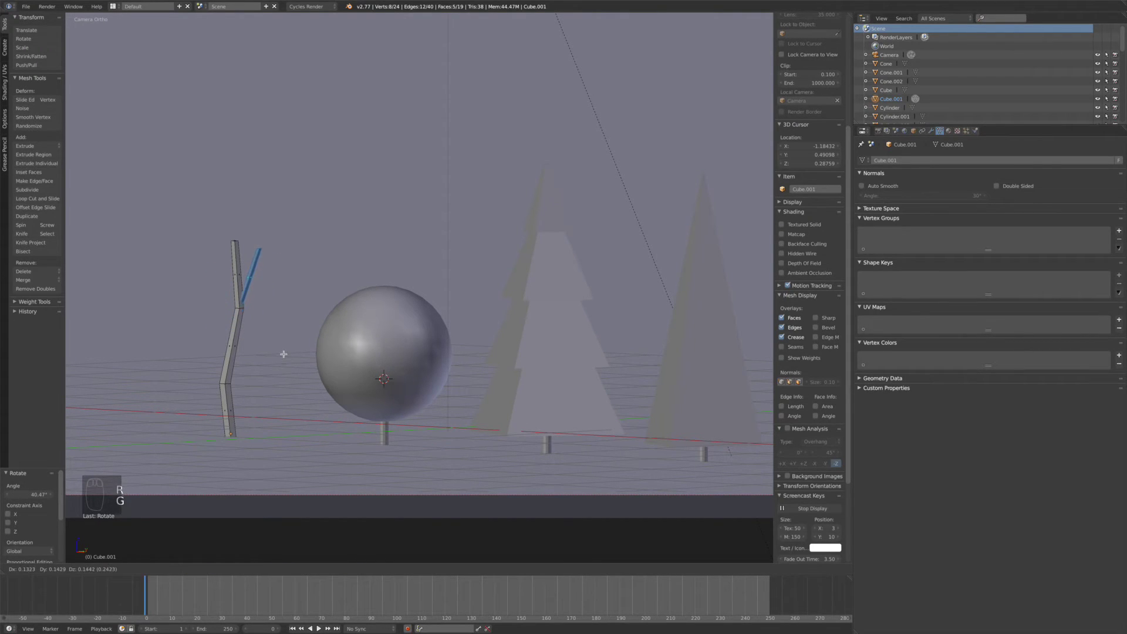
{"action": "left_click", "coordinate": [284, 356]}
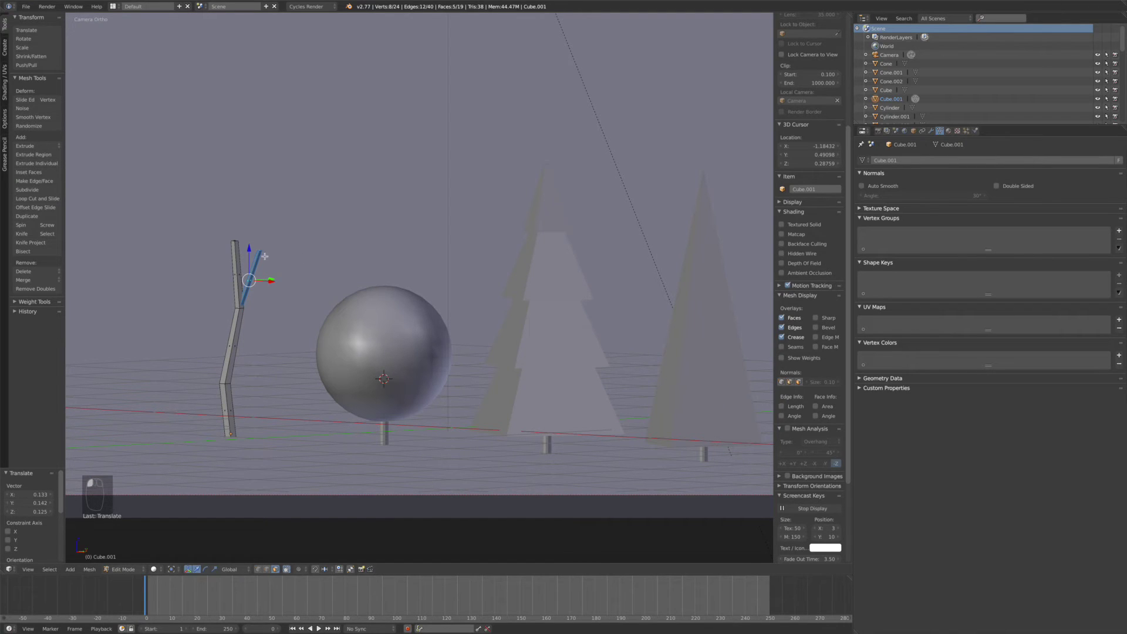
Leave Edit Mode, deselect everything and preview the trees in rendered shading before returning to solid shading.
{"action": "key", "text": "Tab"}
{"action": "key", "text": "a"}
{"action": "key", "text": "a"}
{"action": "key", "text": "shift+z"}
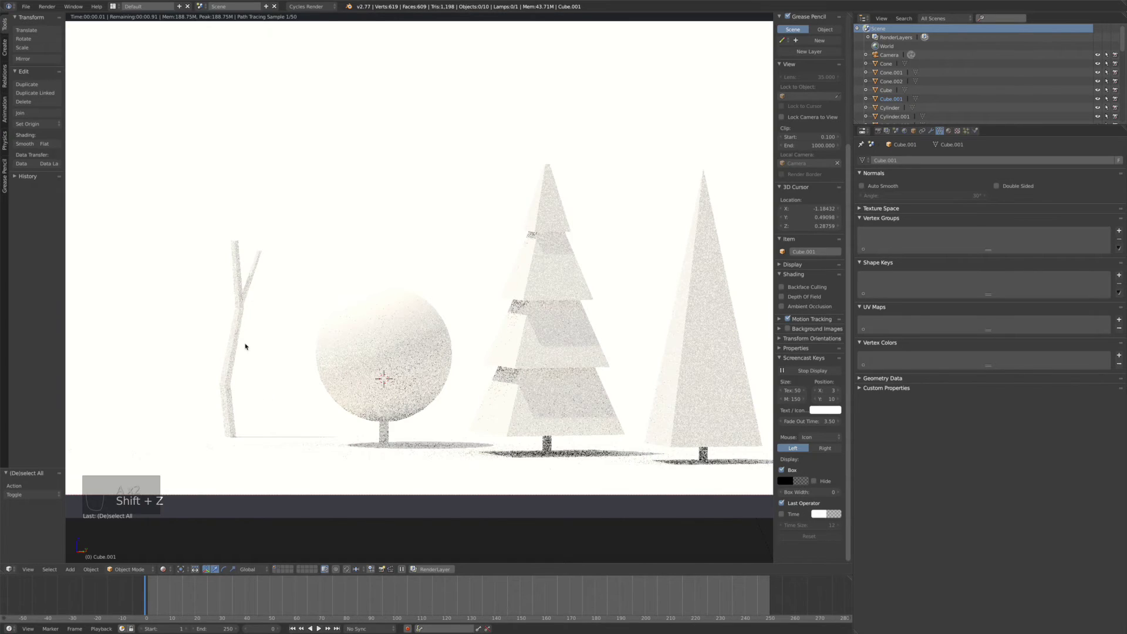
{"action": "key", "text": "shift+z"}
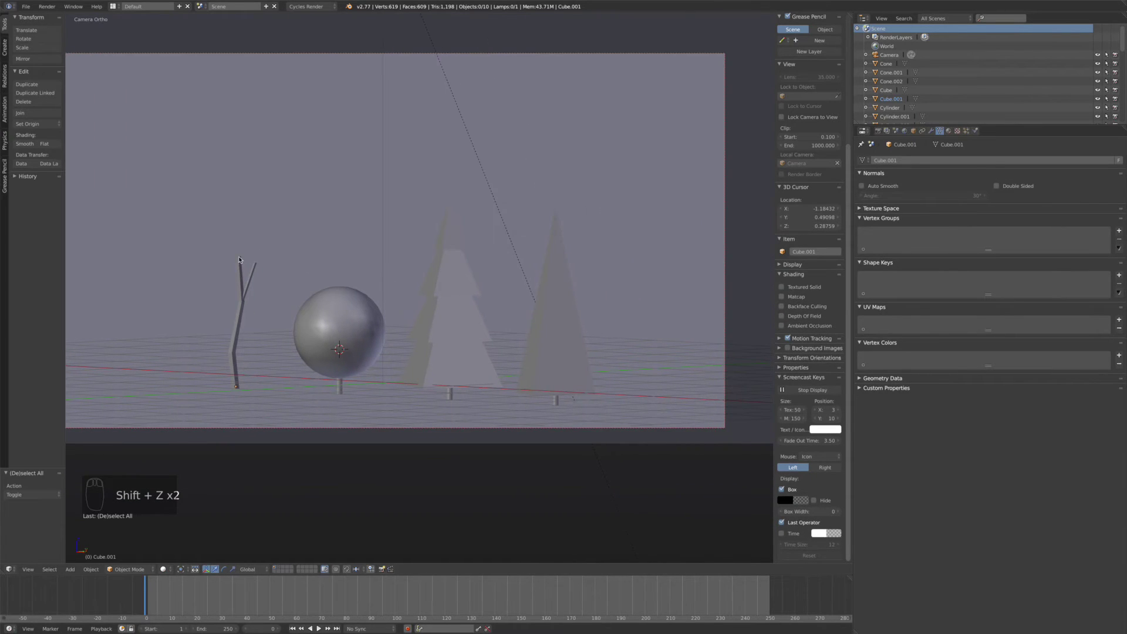
Place the 3D cursor at the branching trunk's tip and add an ico sphere there with 2 subdivisions and size 1.
{"action": "left_click", "coordinate": [239, 259]}
{"action": "key", "text": "shift+a"}
{"action": "mouse_move", "coordinate": [239, 259]}
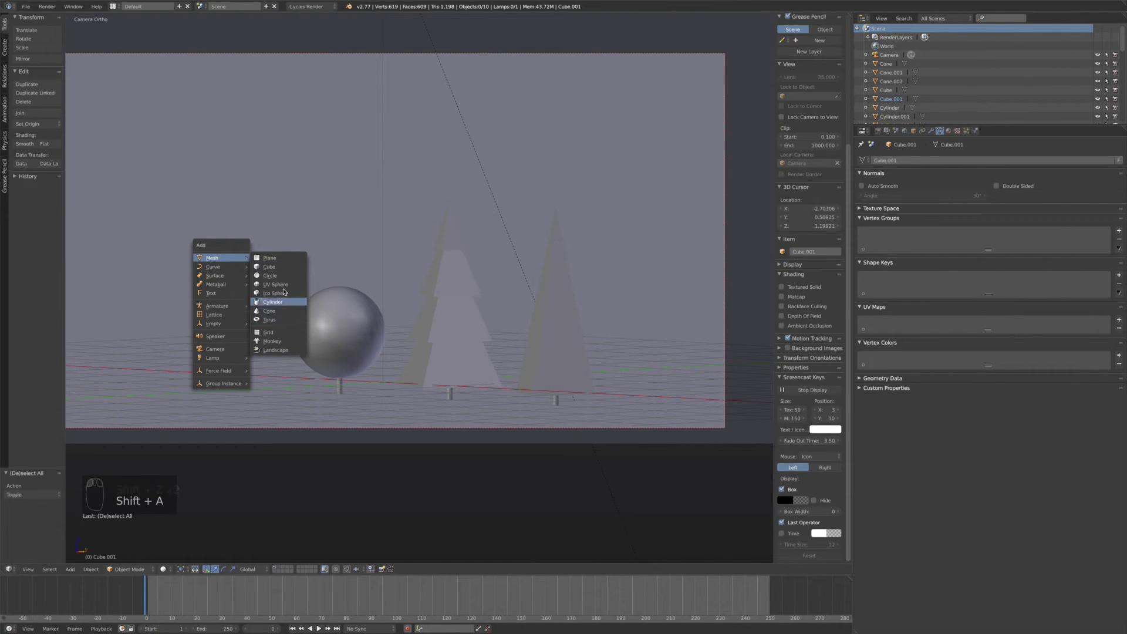
{"action": "left_click", "coordinate": [277, 293]}
{"action": "middle_click_drag", "start_coordinate": [273, 288], "coordinate": [411, 288]}
{"action": "left_click", "coordinate": [27, 569]}
{"action": "left_click", "coordinate": [38, 538]}
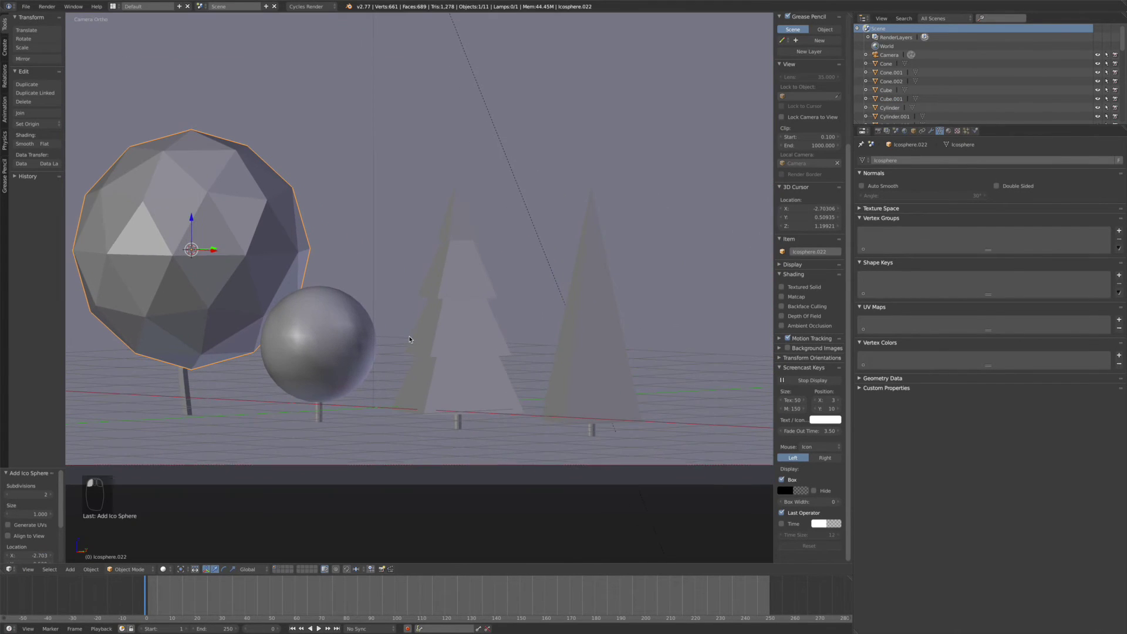
Add a Decimate modifier to the ico sphere and lower its collapse ratio to about 0.79.
{"action": "scroll", "coordinate": [353, 308], "scroll_direction": "down", "scroll_amount": 4, "text": "ctrl"}
{"action": "scroll", "coordinate": [353, 309], "scroll_direction": "down", "scroll_amount": 2}
{"action": "scroll", "coordinate": [353, 308], "scroll_direction": "up", "scroll_amount": 4, "text": "shift"}
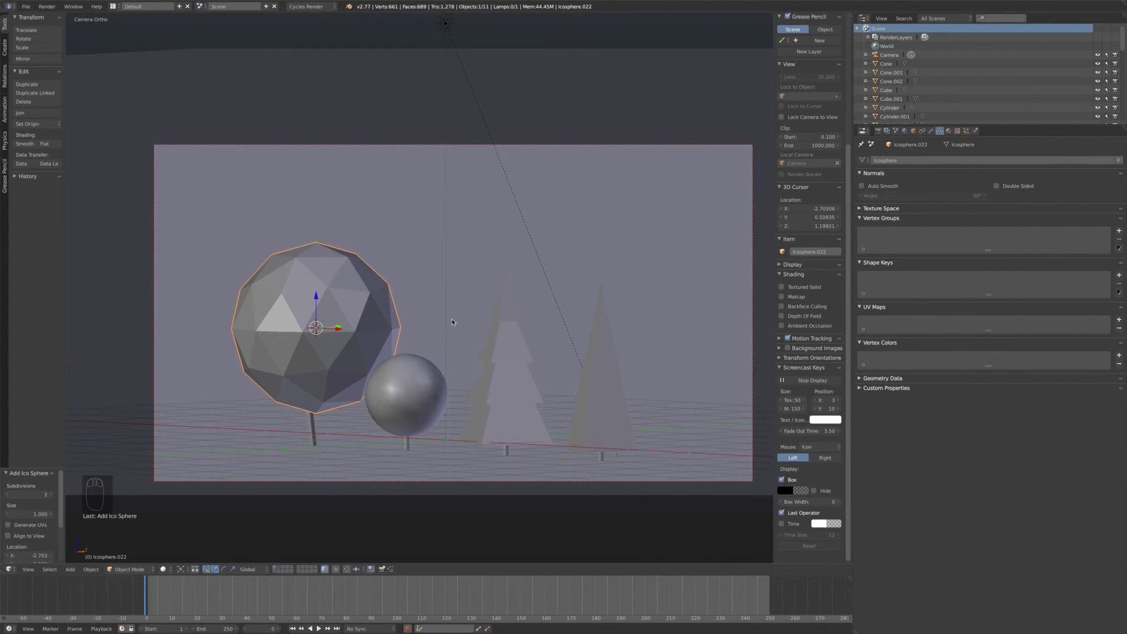
{"action": "left_click", "coordinate": [931, 131]}
{"action": "left_click", "coordinate": [930, 161]}
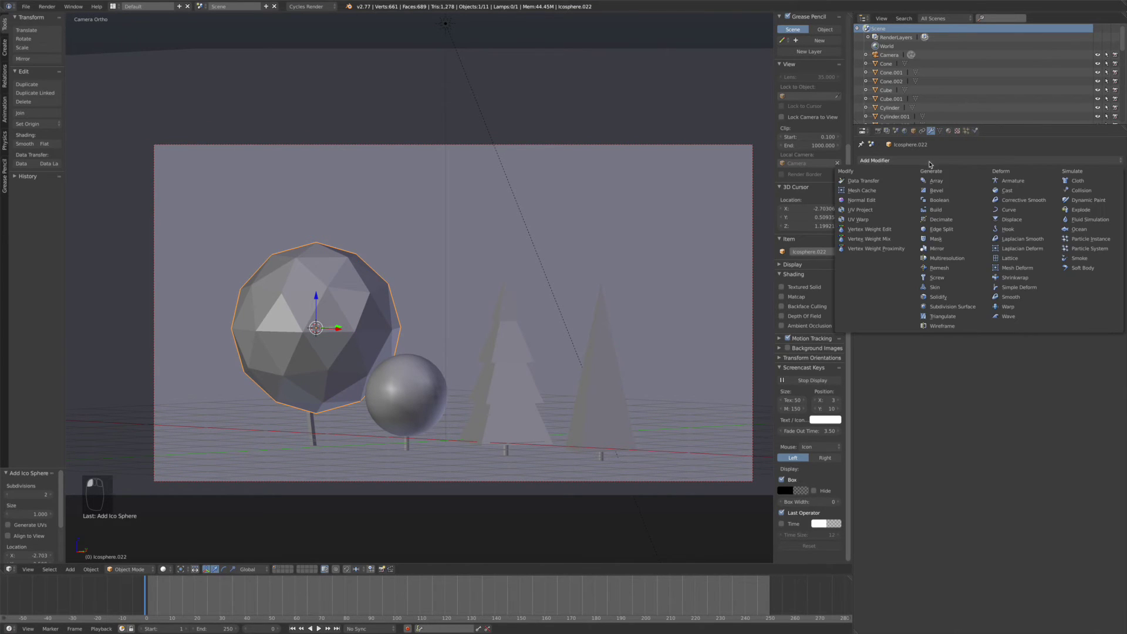
{"action": "left_click", "coordinate": [941, 219]}
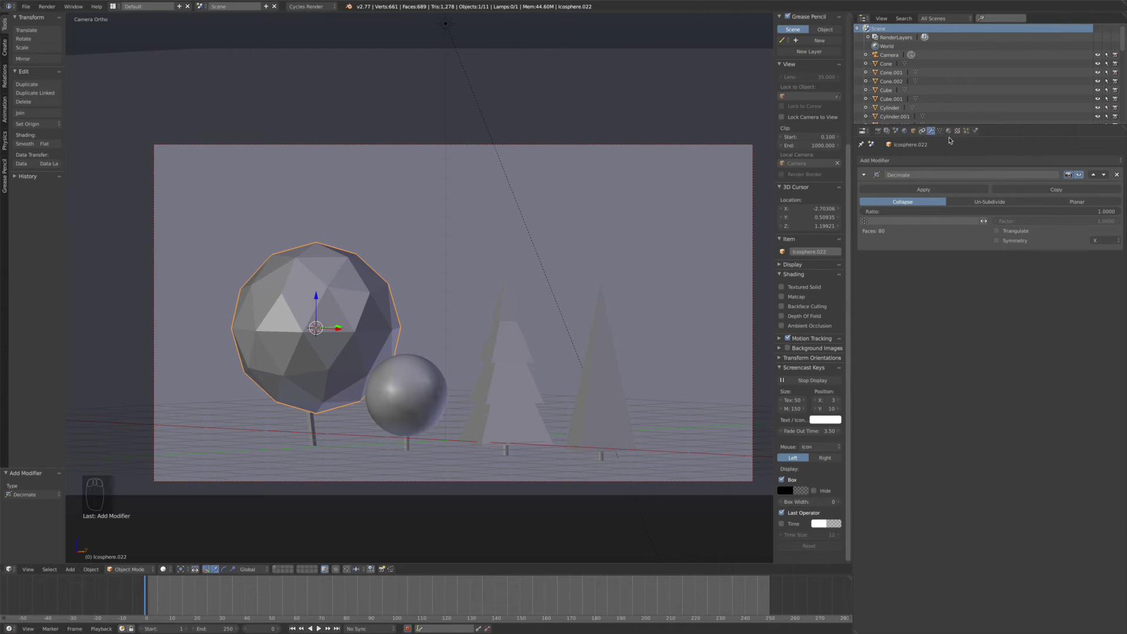
{"action": "left_click_drag", "start_coordinate": [951, 212], "coordinate": [893, 211]}
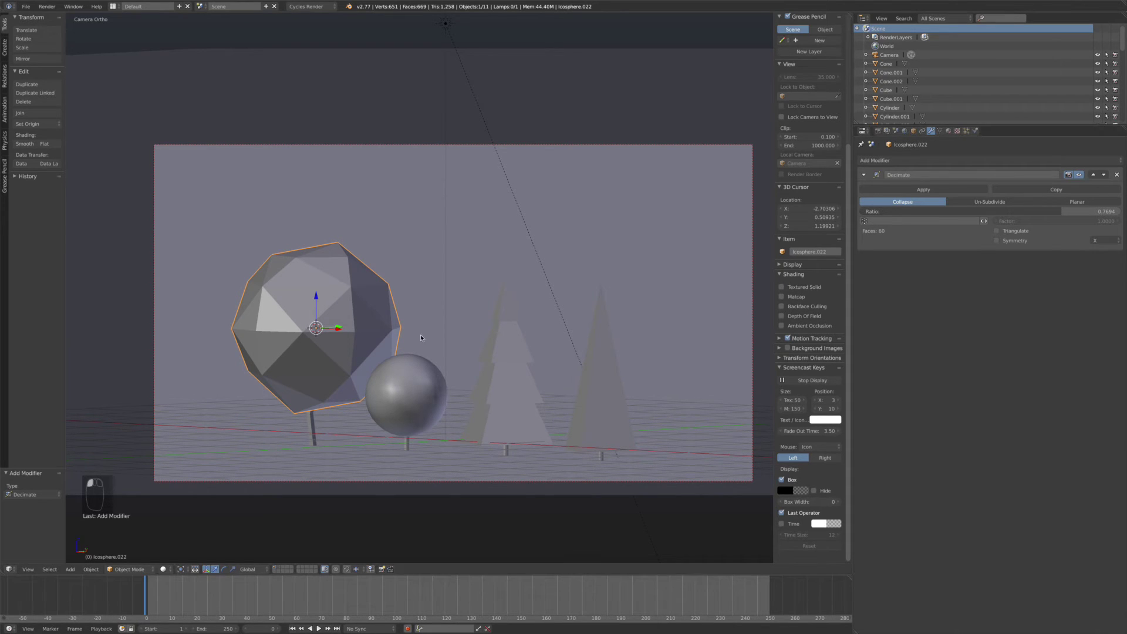
Shrink the ico sphere to a small leaf ball and raise it about 0.07 units so it sits on the trunk's tip.
{"action": "key", "text": "s"}
{"action": "left_click", "coordinate": [346, 330]}
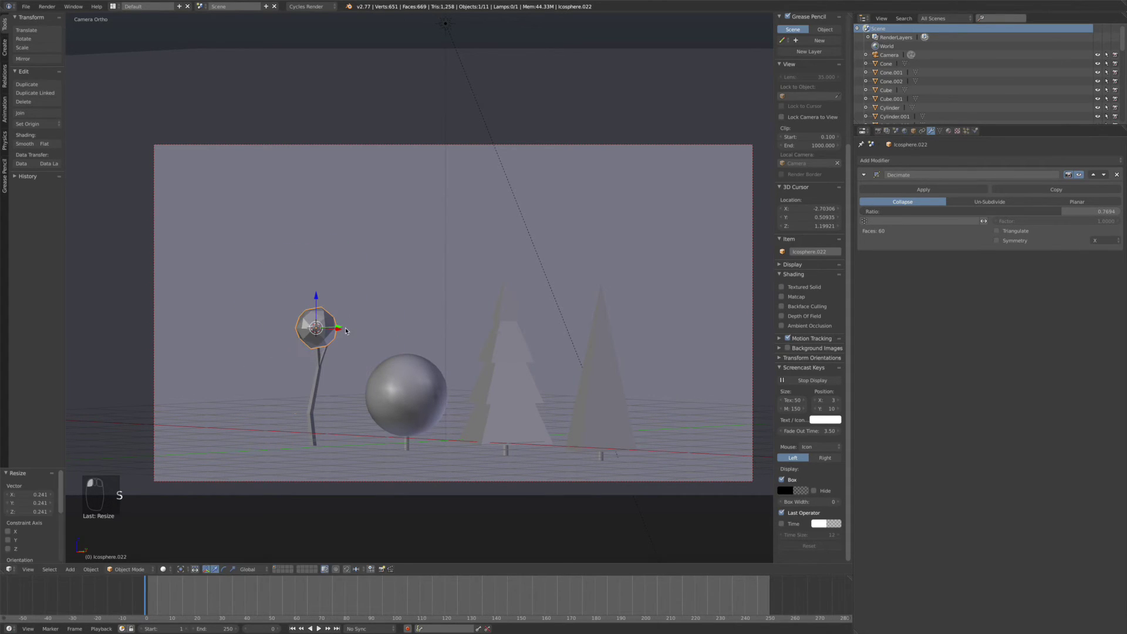
{"action": "scroll", "coordinate": [343, 338], "scroll_direction": "up", "scroll_amount": 5}
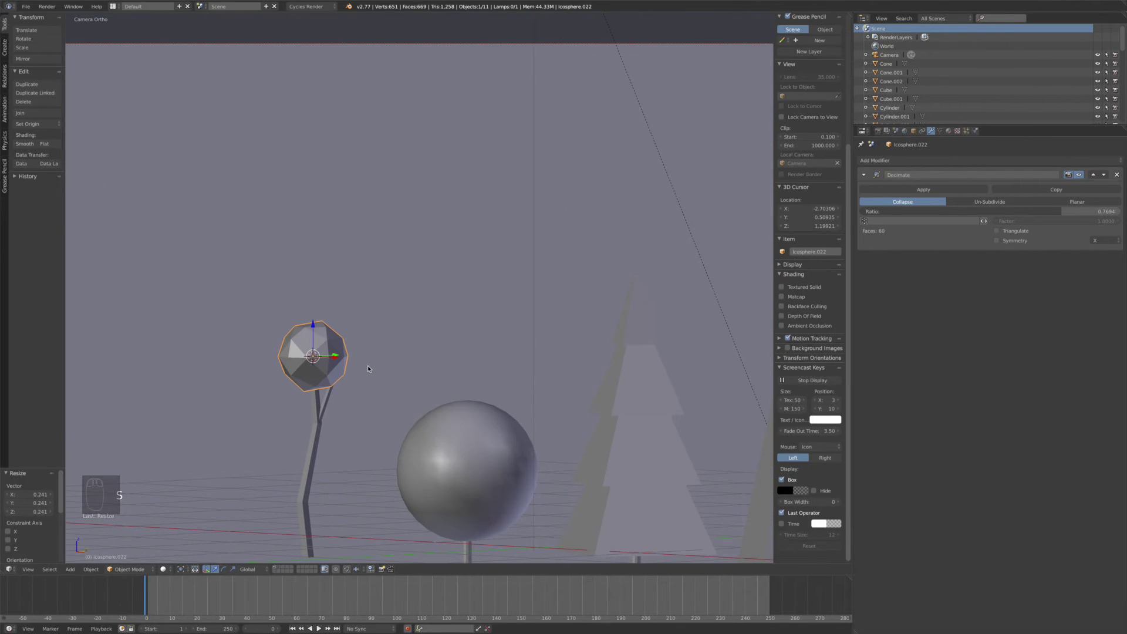
{"action": "key", "text": "s"}
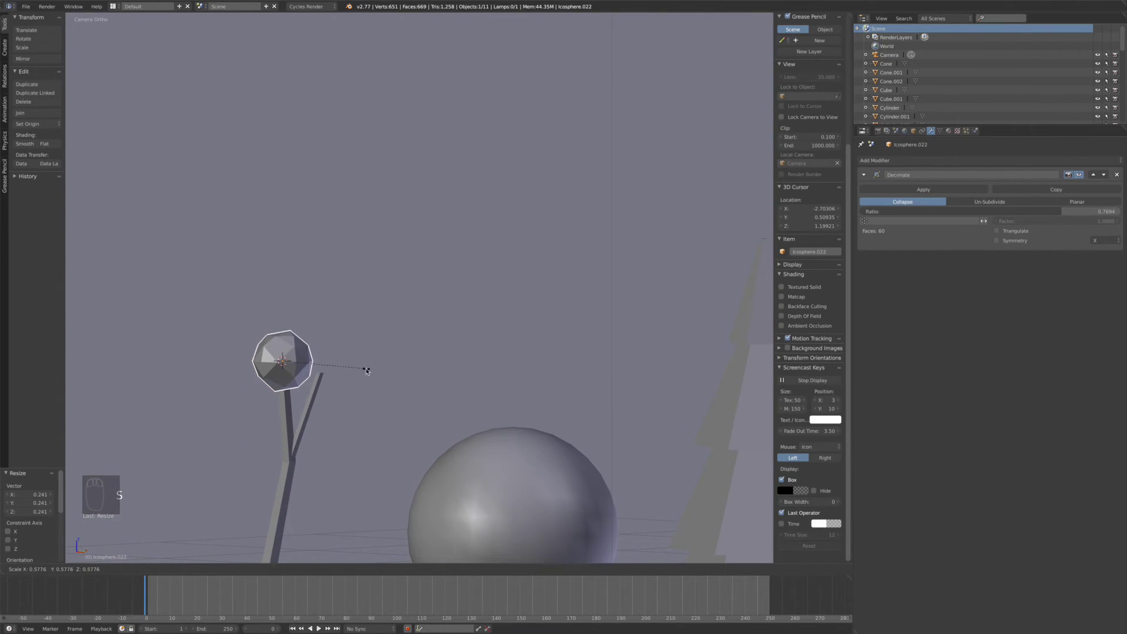
{"action": "left_click", "coordinate": [395, 361]}
{"action": "key", "text": "g"}
{"action": "left_click", "coordinate": [390, 352]}
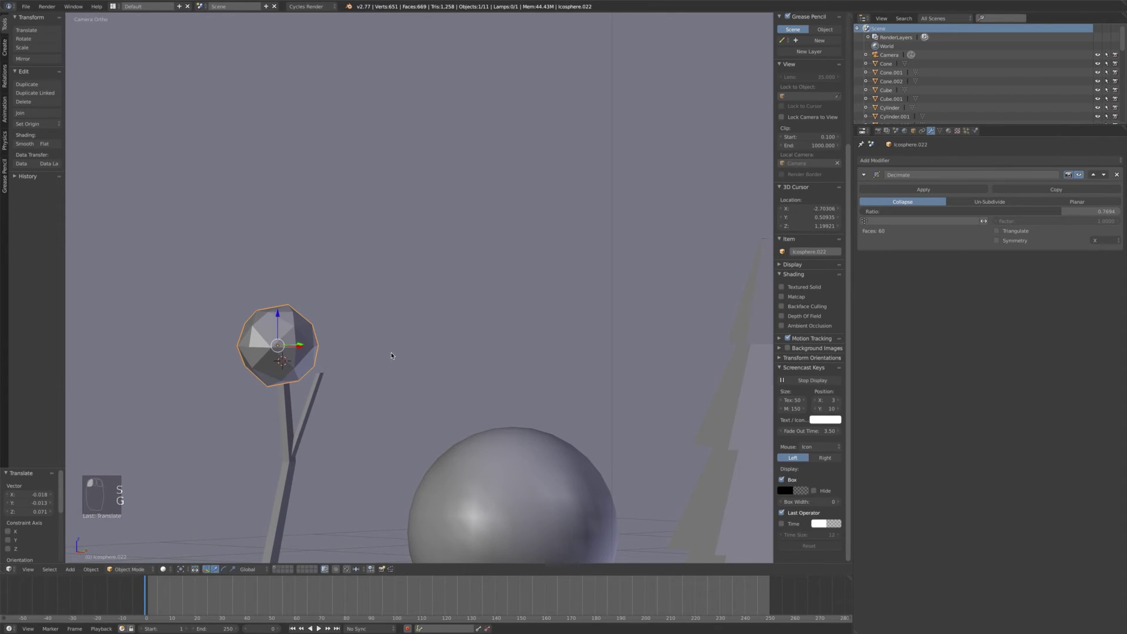
{"action": "scroll", "coordinate": [389, 353], "scroll_direction": "down", "scroll_amount": 3}
{"action": "key", "text": "s"}
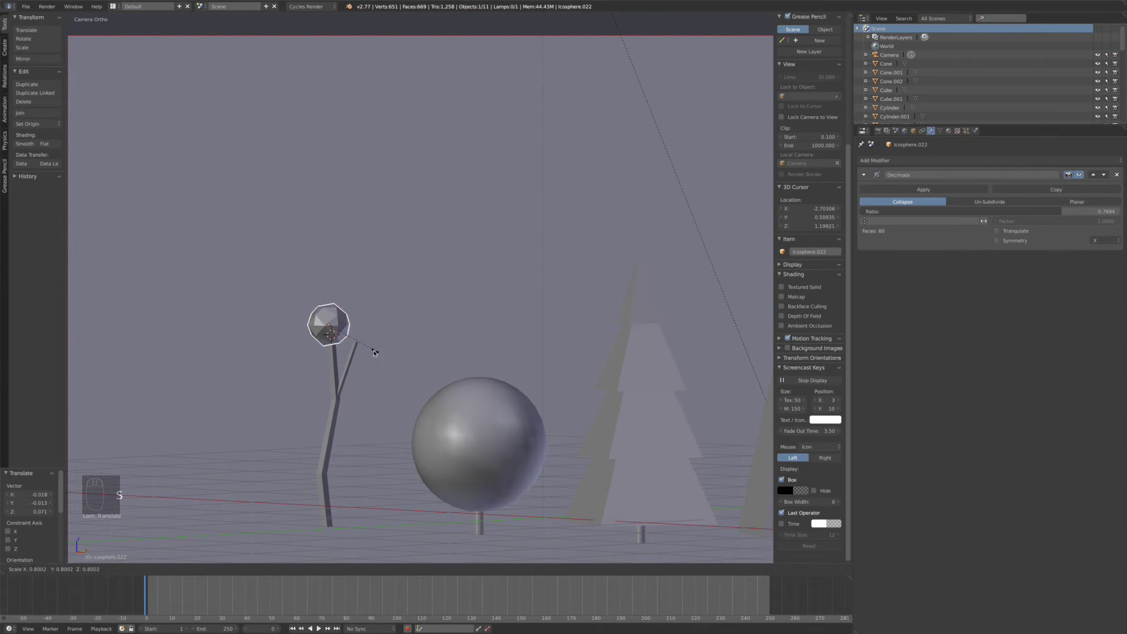
{"action": "left_click", "coordinate": [361, 347]}
Duplicate the leaf ball just below the original, scale the copy to about 0.93 and rotate it freely for variation.
{"action": "scroll", "coordinate": [362, 347], "scroll_direction": "down", "scroll_amount": 2}
{"action": "middle_click_drag", "start_coordinate": [362, 347], "coordinate": [272, 346], "text": "shift"}
{"action": "scroll", "coordinate": [272, 346], "scroll_direction": "up", "scroll_amount": 4}
{"action": "middle_click_drag", "start_coordinate": [194, 385], "coordinate": [361, 335], "text": "shift"}
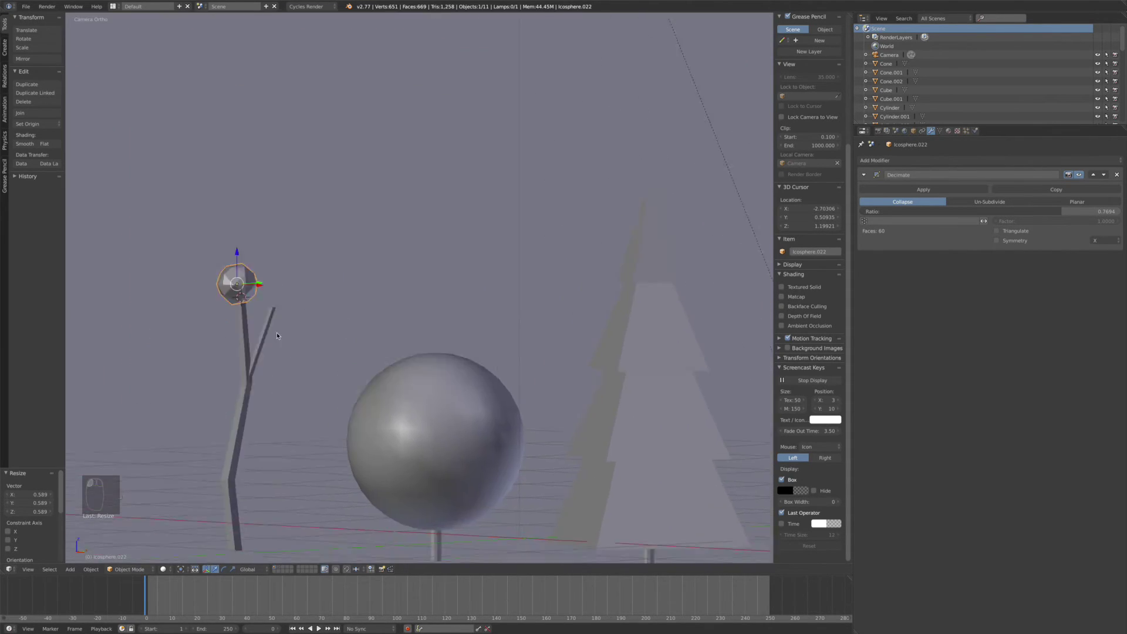
{"action": "scroll", "coordinate": [277, 336], "scroll_direction": "up", "scroll_amount": 3}
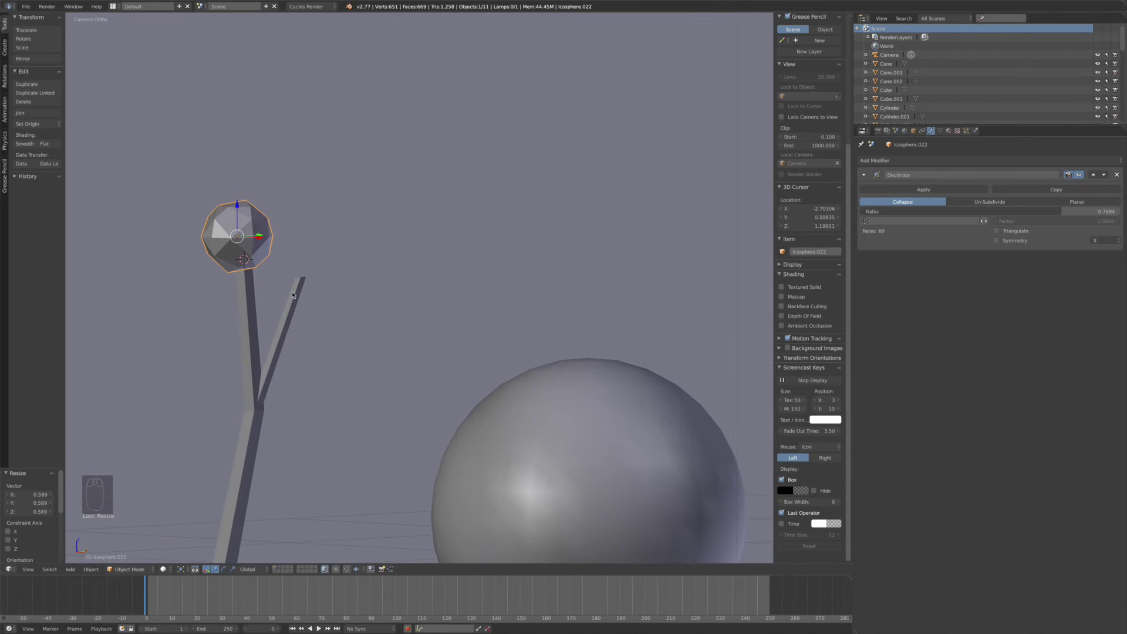
{"action": "key", "text": "shift+d"}
{"action": "left_click", "coordinate": [305, 303]}
{"action": "key", "text": "s"}
{"action": "left_click", "coordinate": [302, 303]}
{"action": "key", "text": "g"}
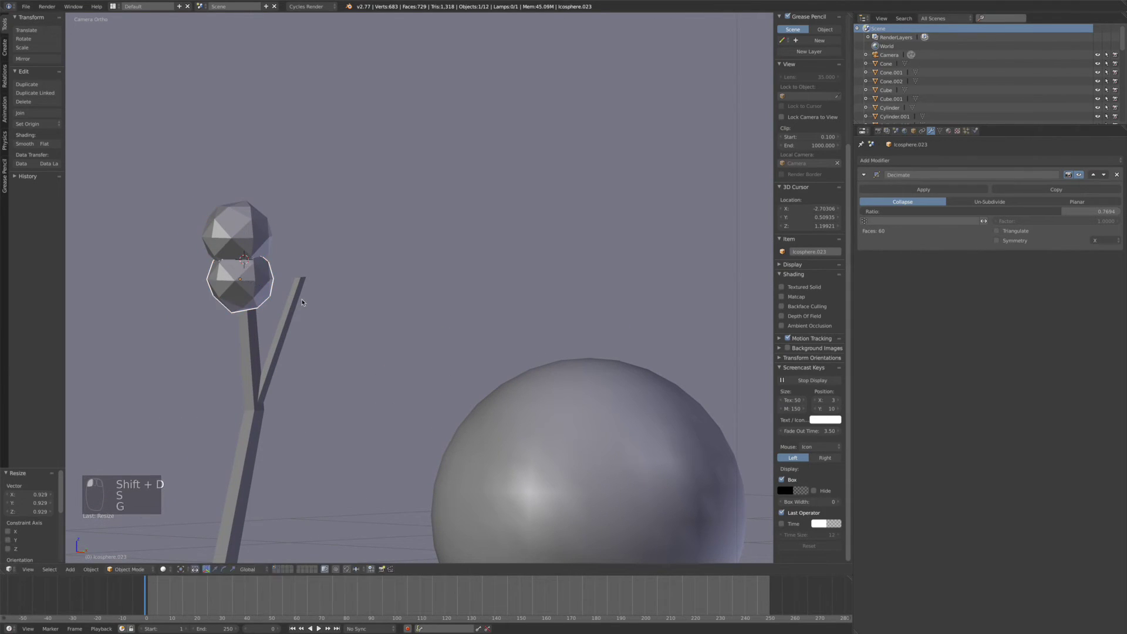
{"action": "left_click", "coordinate": [292, 307]}
{"action": "key", "text": "r"}
{"action": "key", "text": "r"}
{"action": "left_click", "coordinate": [183, 221]}
Duplicate the lower leaf ball about 0.10 units in X and Y toward the side branch, then resize and reposition it.
{"action": "key", "text": "shift+d"}
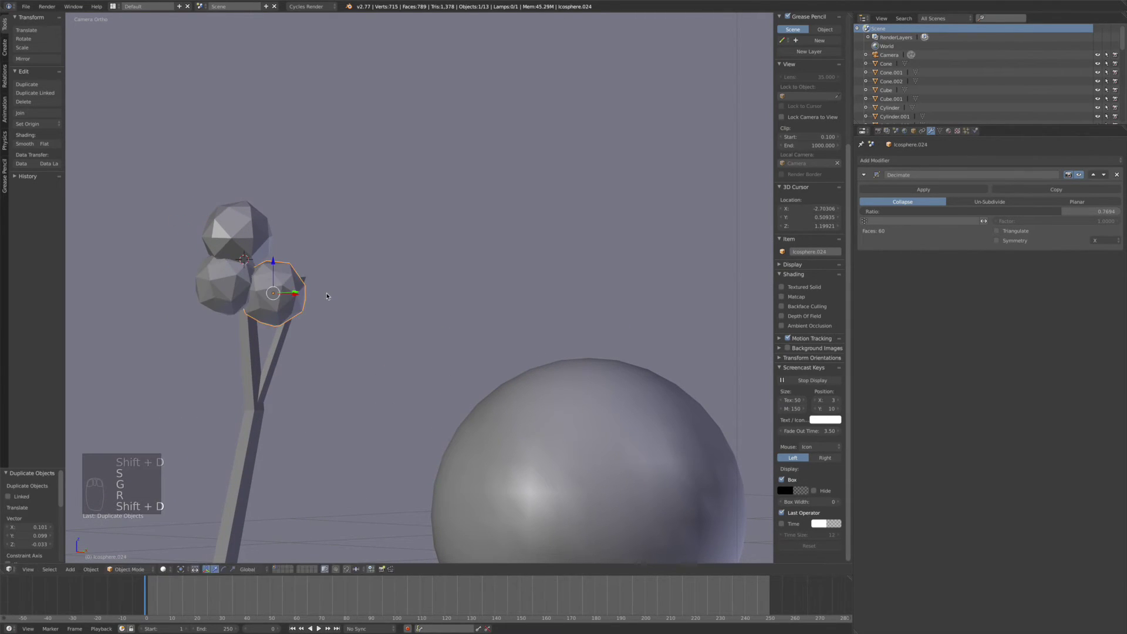
{"action": "left_click", "coordinate": [308, 294]}
{"action": "key", "text": "s"}
{"action": "left_click", "coordinate": [295, 300]}
{"action": "left_click_drag", "start_coordinate": [294, 296], "coordinate": [256, 246]}
{"action": "key", "text": "s"}
{"action": "left_click", "coordinate": [295, 248]}
Duplicate the newest leaf ball, shift it back along Y, raise it about 0.065 units and shrink it to fill the cluster.
{"action": "key", "text": "shift+d"}
{"action": "left_click", "coordinate": [328, 261]}
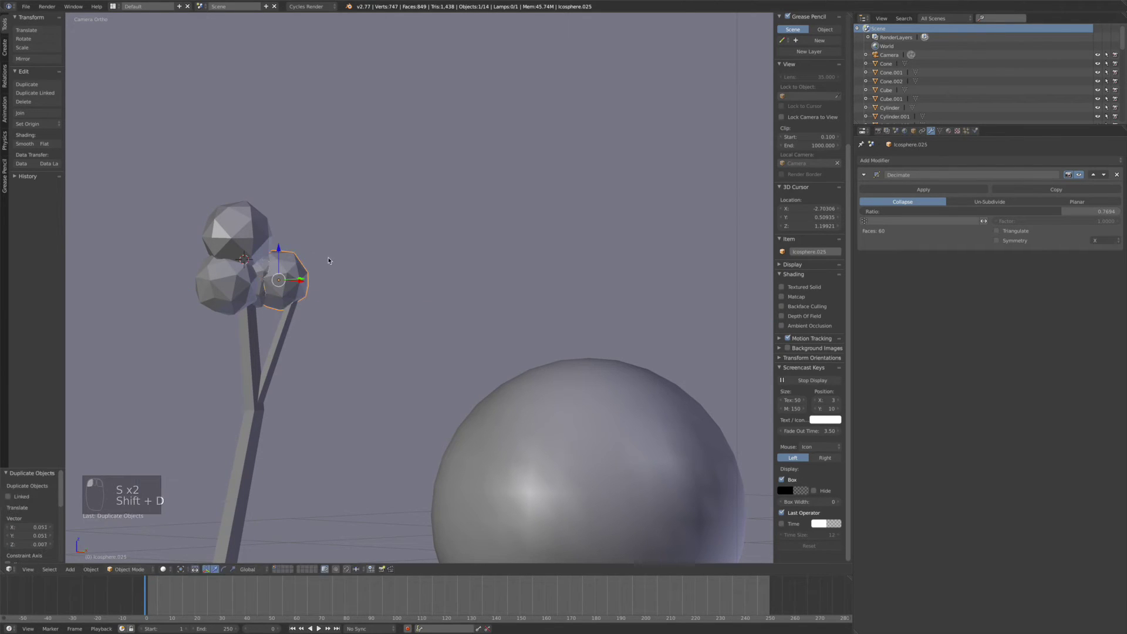
{"action": "key", "text": "g"}
{"action": "key", "text": "y"}
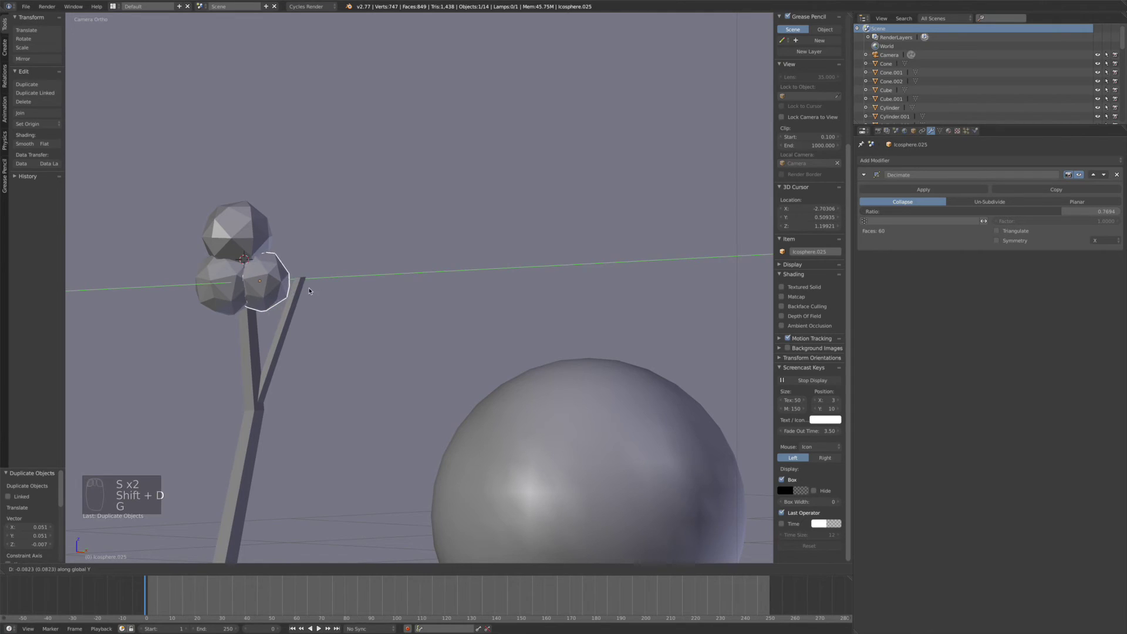
{"action": "left_click", "coordinate": [312, 284]}
{"action": "left_click_drag", "start_coordinate": [263, 245], "coordinate": [268, 226]}
{"action": "key", "text": "s"}
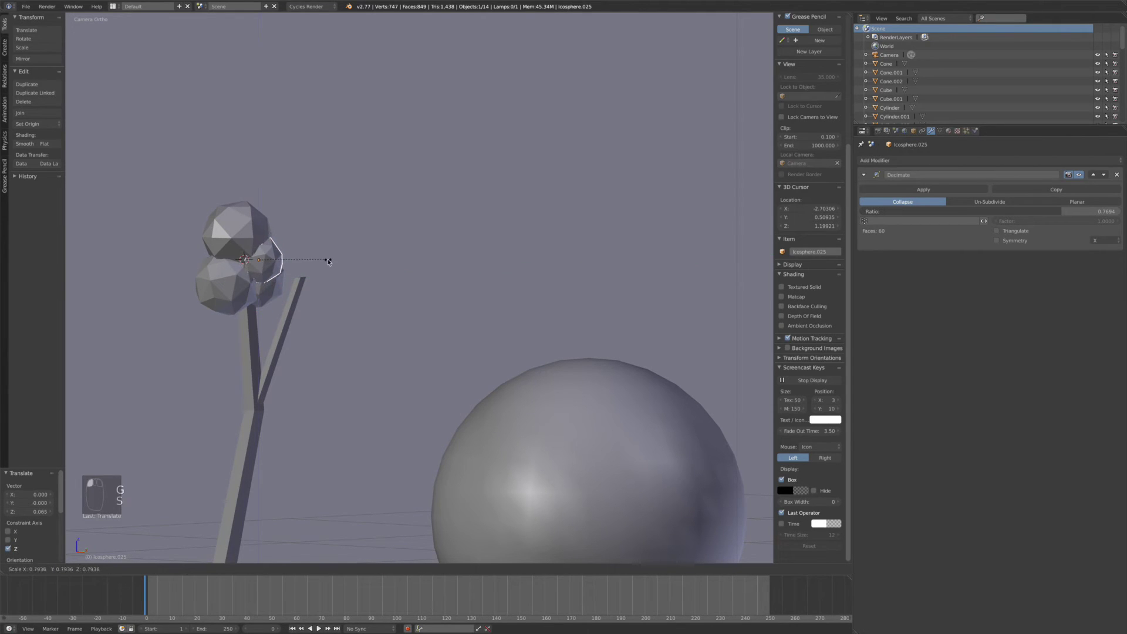
{"action": "left_click", "coordinate": [327, 260]}
{"action": "key", "text": "g"}
{"action": "left_click", "coordinate": [329, 273]}
Duplicate the smallest leaf ball onto the side branch's tip, offset about 0.09 units in X and Y and -0.03 in Z.
{"action": "key", "text": "shift+d"}
{"action": "left_click", "coordinate": [370, 282]}
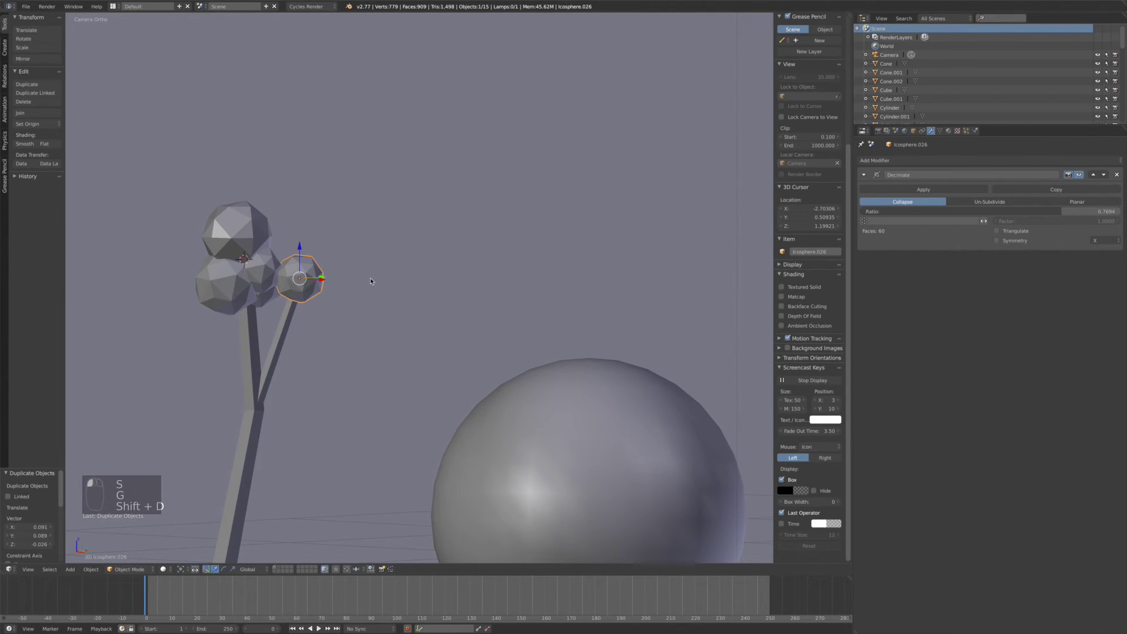
Duplicate the four leaf balls above the main trunk and shift the copies upward over the originals.
{"action": "key", "text": "z"}
{"action": "key", "text": "c"}
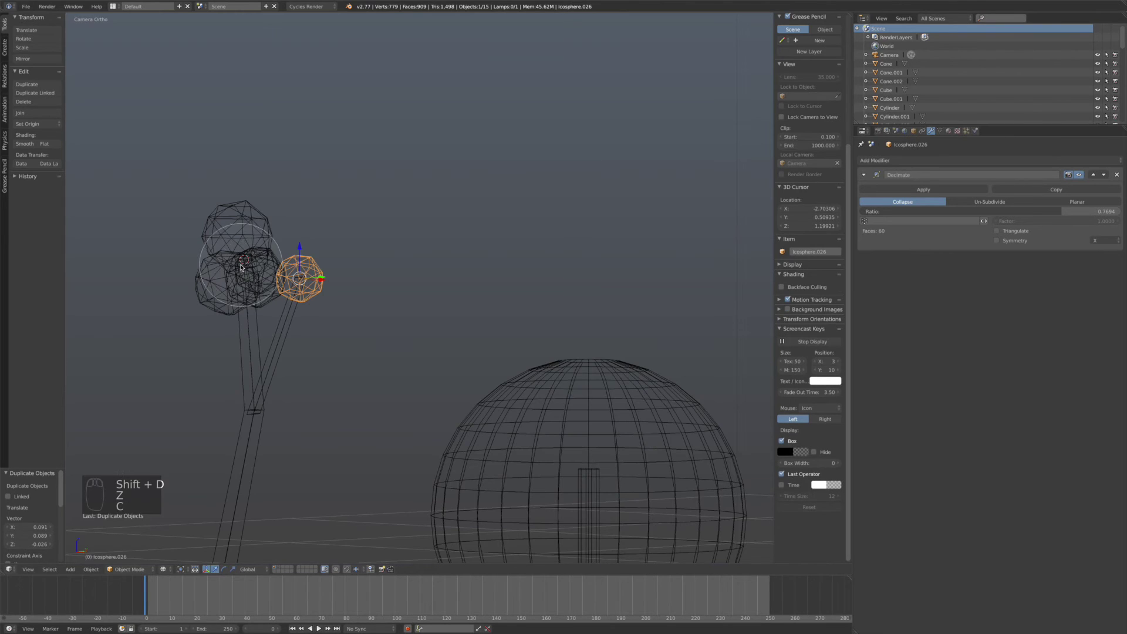
{"action": "left_click_drag", "start_coordinate": [239, 265], "coordinate": [259, 252]}
{"action": "right_click", "coordinate": [323, 240]}
{"action": "key", "text": "z"}
{"action": "key", "text": "z"}
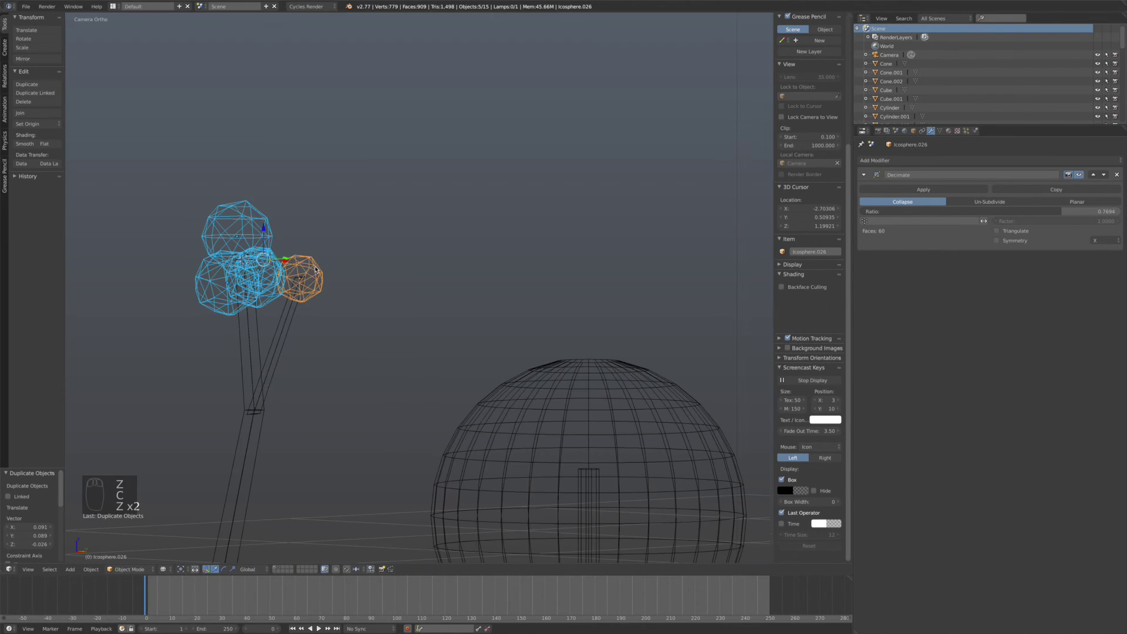
{"action": "right_click", "coordinate": [307, 274], "text": "shift"}
{"action": "key", "text": "z"}
{"action": "key", "text": "shift+d"}
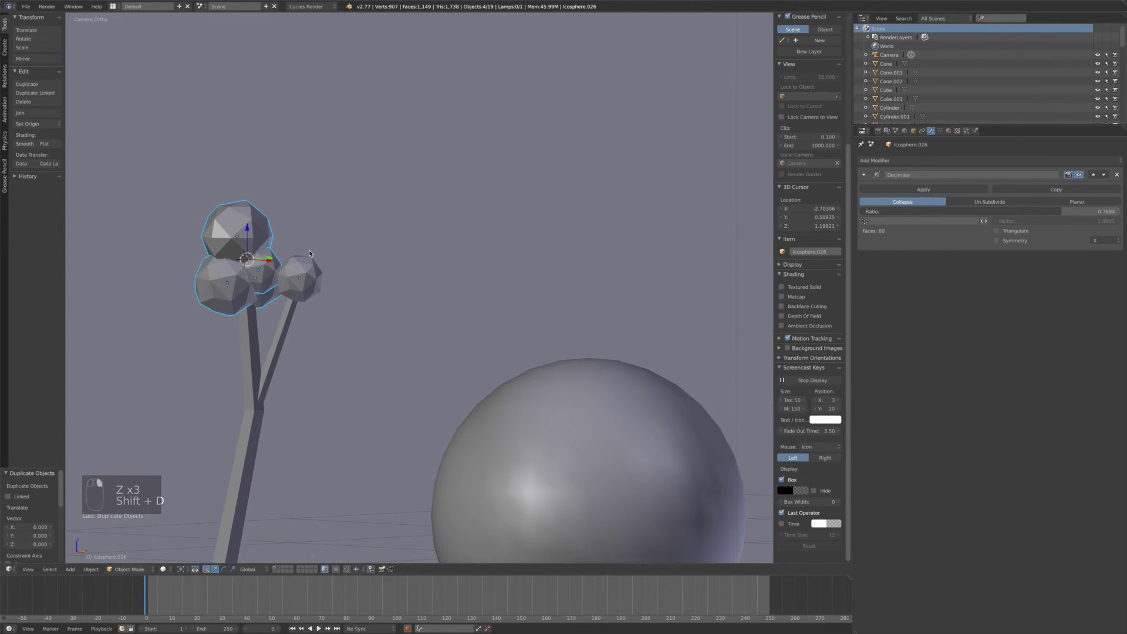
{"action": "key", "text": "g"}
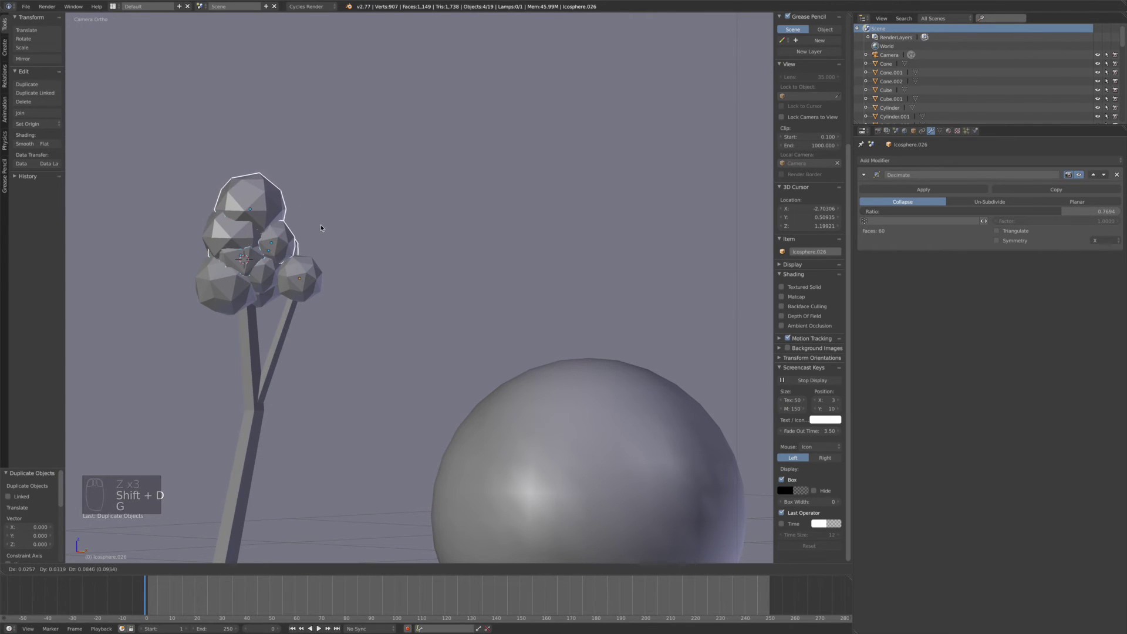
{"action": "left_click", "coordinate": [282, 188]}
Rotate the four copied leaf balls by about -186°, then tumble them freely with a trackball rotation for variation.
{"action": "key", "text": "r"}
{"action": "left_click", "coordinate": [233, 242]}
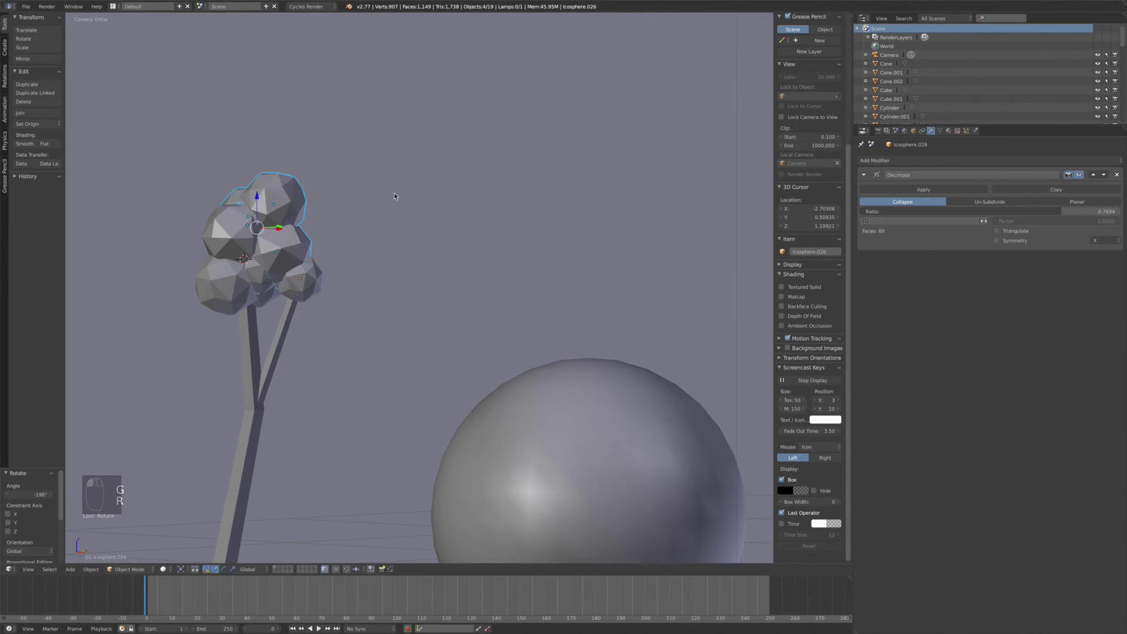
{"action": "key", "text": "r"}
{"action": "key", "text": "r"}
{"action": "left_click", "coordinate": [344, 238]}
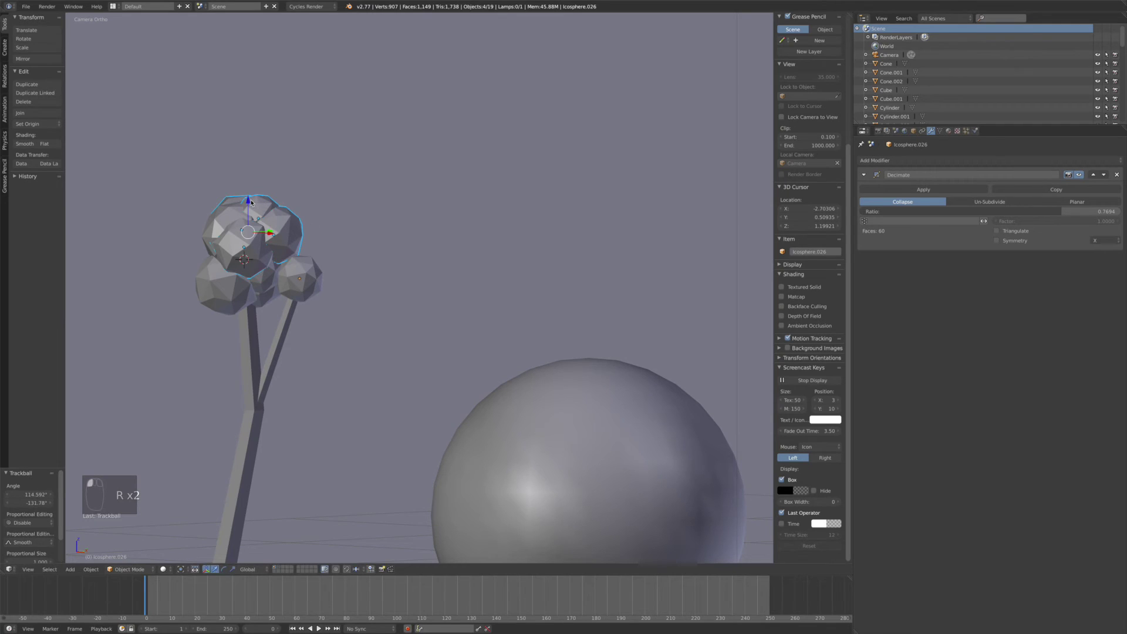
Move the uppermost copied ball about 0.013 units in X, 0.018 in Y and 0.072 in Z to crown the cluster.
{"action": "right_click", "coordinate": [252, 206]}
{"action": "key", "text": "g"}
{"action": "left_click", "coordinate": [269, 189]}
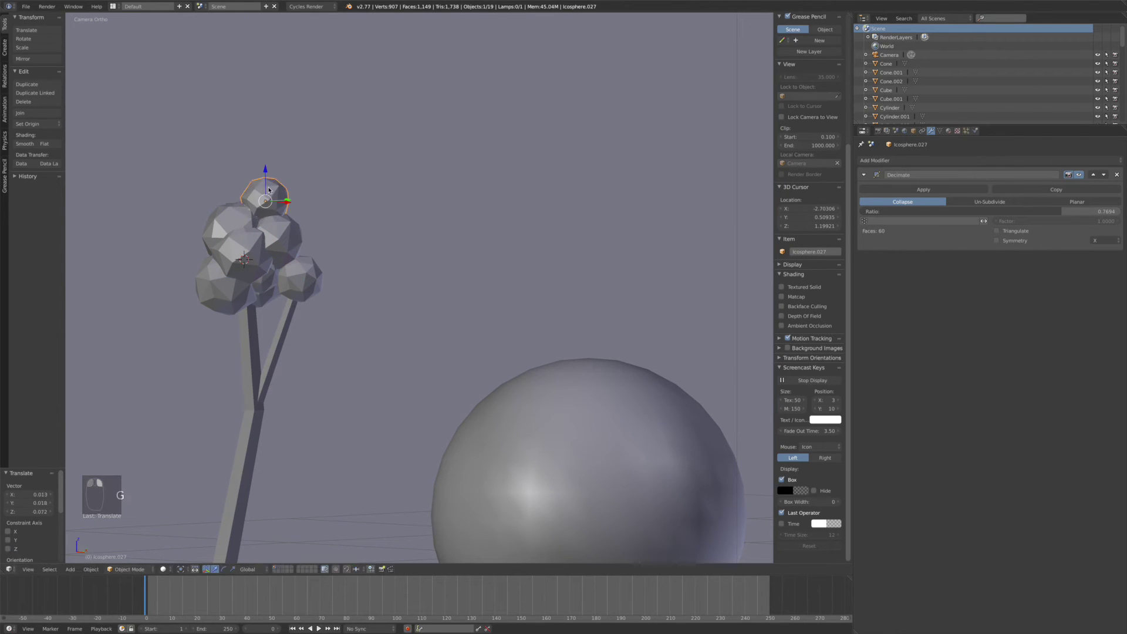
Duplicate seven of the leaf balls toward the side branch, offset about 0.10 units in X and Y and -0.18 in Z, and shrink the copies.
{"action": "right_click", "coordinate": [316, 287]}
{"action": "key", "text": "z"}
{"action": "key", "text": "c"}
{"action": "mouse_move", "coordinate": [258, 250]}
{"action": "left_mouse_down"}
{"action": "mouse_move", "coordinate": [239, 239]}
{"action": "mouse_move", "coordinate": [248, 259]}
{"action": "left_mouse_up"}
{"action": "right_click", "coordinate": [248, 259]}
{"action": "key", "text": "z"}
{"action": "key", "text": "shift+d"}
{"action": "key", "text": "s"}
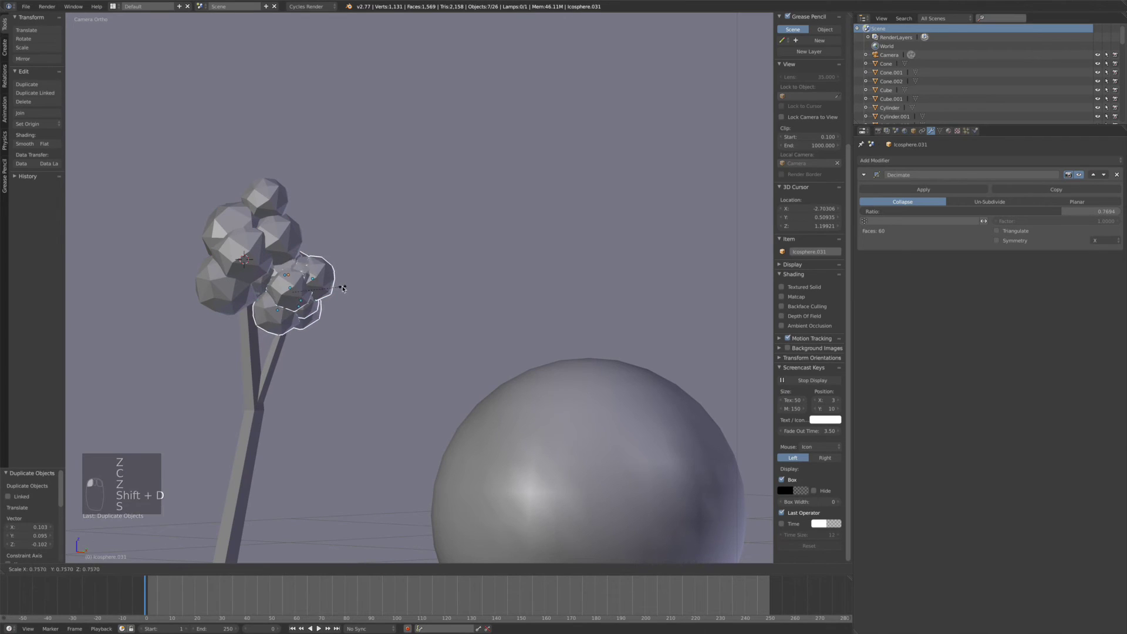
{"action": "left_click", "coordinate": [340, 288]}
Reposition the seven copied balls around the side branch's tip, tumble them freely and adjust their overall size.
{"action": "key", "text": "g"}
{"action": "left_click", "coordinate": [348, 276]}
{"action": "key", "text": "r"}
{"action": "key", "text": "r"}
{"action": "left_click", "coordinate": [347, 263]}
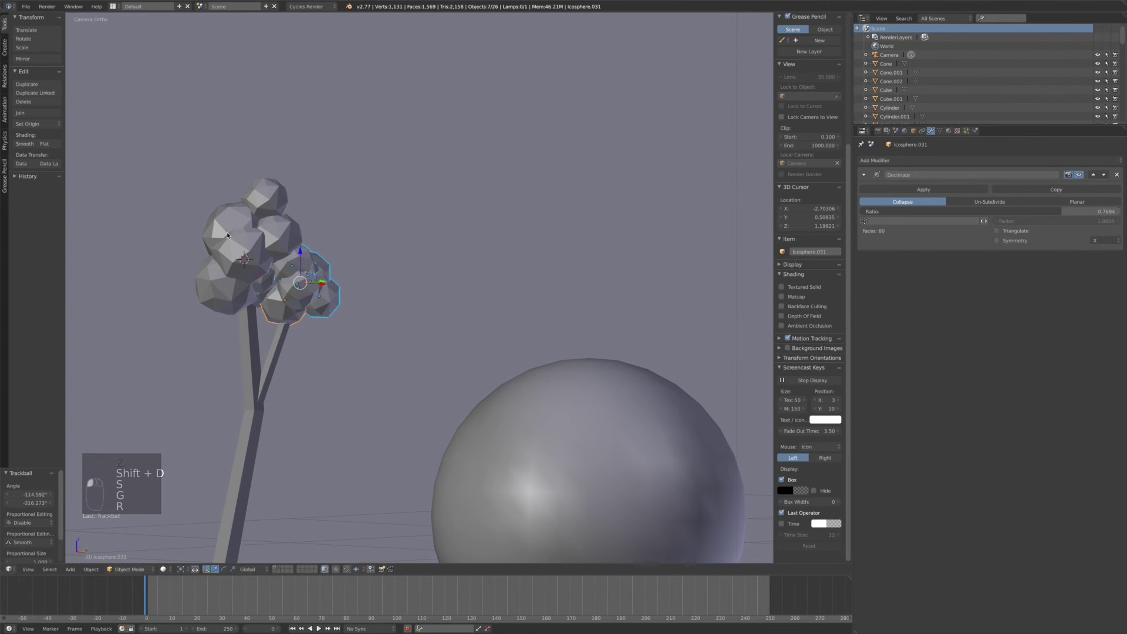
{"action": "key", "text": "s"}
{"action": "left_click", "coordinate": [358, 256]}
{"action": "key", "text": "a"}
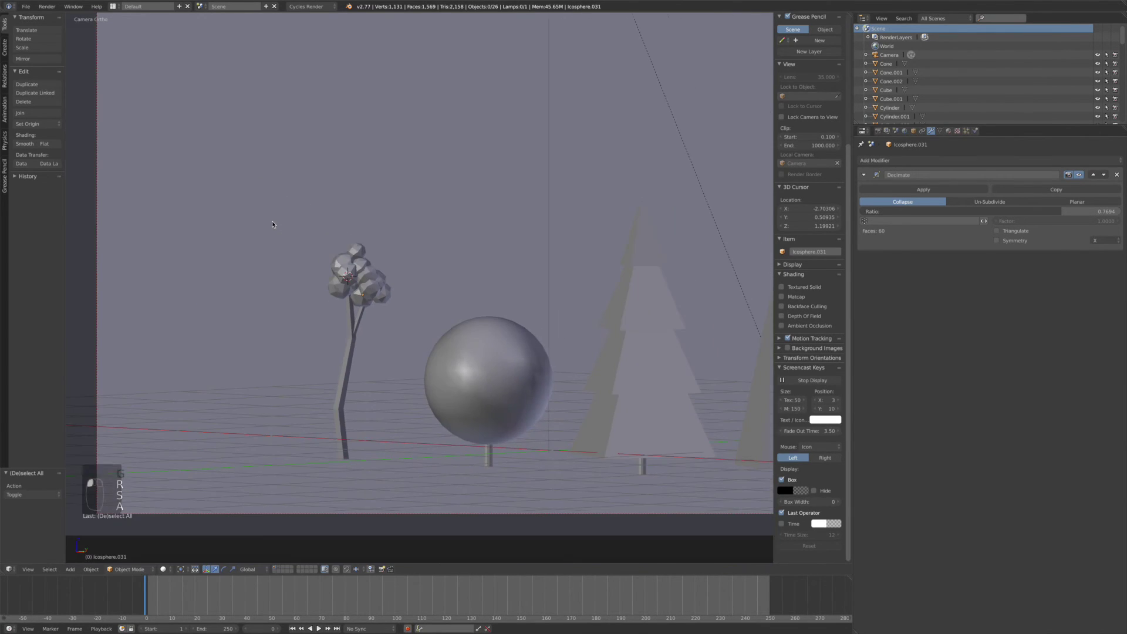
Select all the branching tree's leaf balls, scale them together by about 1.37 and shift the foliage slightly.
{"action": "key", "text": "z"}
{"action": "key", "text": "c"}
{"action": "left_click_drag", "start_coordinate": [352, 276], "coordinate": [367, 271]}
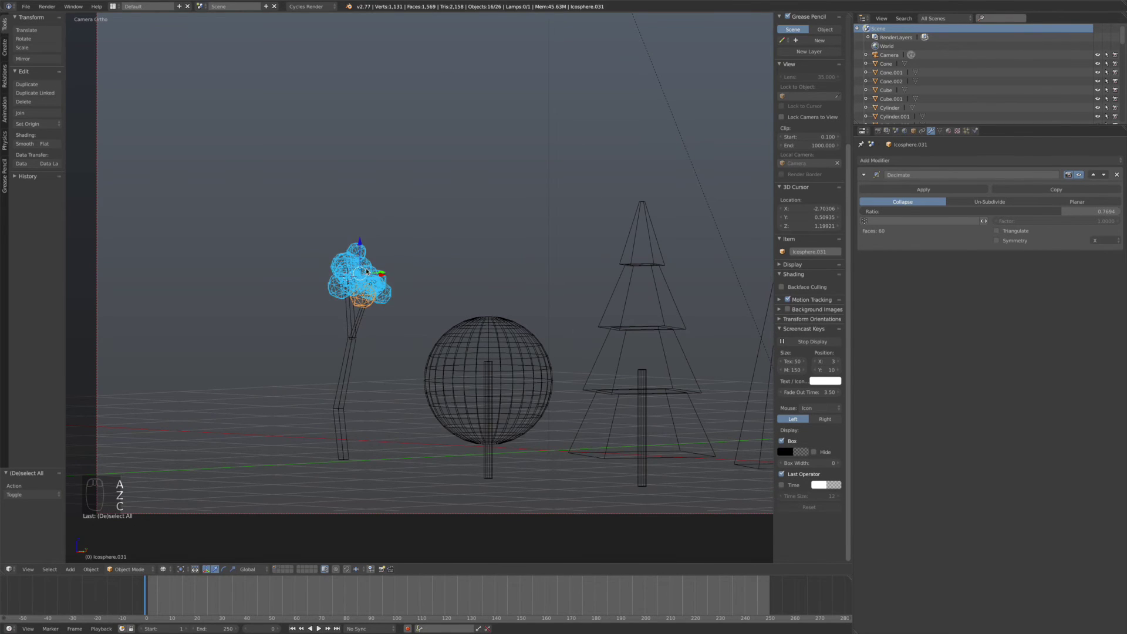
{"action": "key", "text": "z"}
{"action": "key", "text": "s"}
{"action": "left_click", "coordinate": [414, 270]}
{"action": "key", "text": "g"}
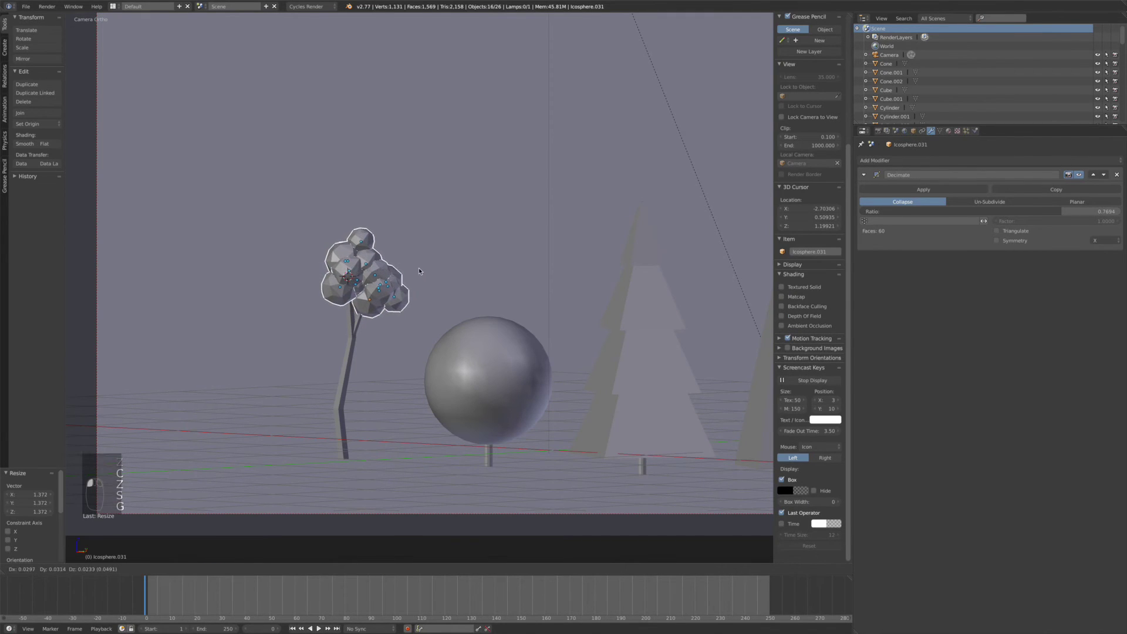
{"action": "left_click", "coordinate": [419, 265]}
{"action": "key", "text": "a"}
Select the entire branching tree, trunk and foliage, and scale it by about 1.72.
{"action": "scroll", "coordinate": [415, 270], "scroll_direction": "down", "scroll_amount": 3}
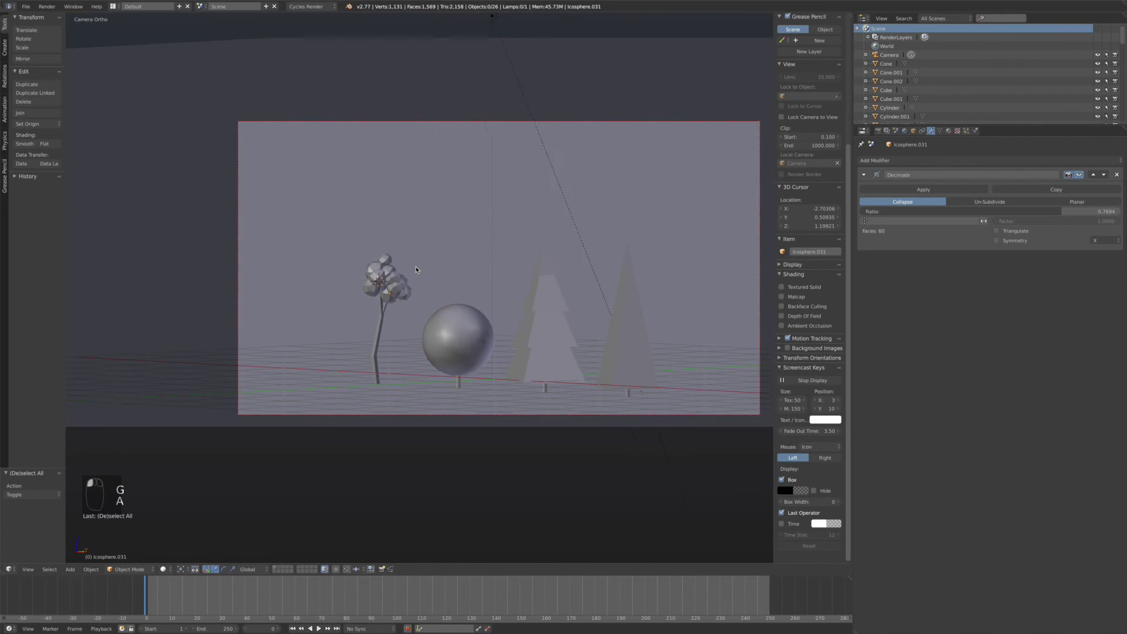
{"action": "key", "text": "shift+z"}
{"action": "key", "text": "shift+z"}
{"action": "key", "text": "z"}
{"action": "key", "text": "c"}
{"action": "left_click", "coordinate": [317, 293]}
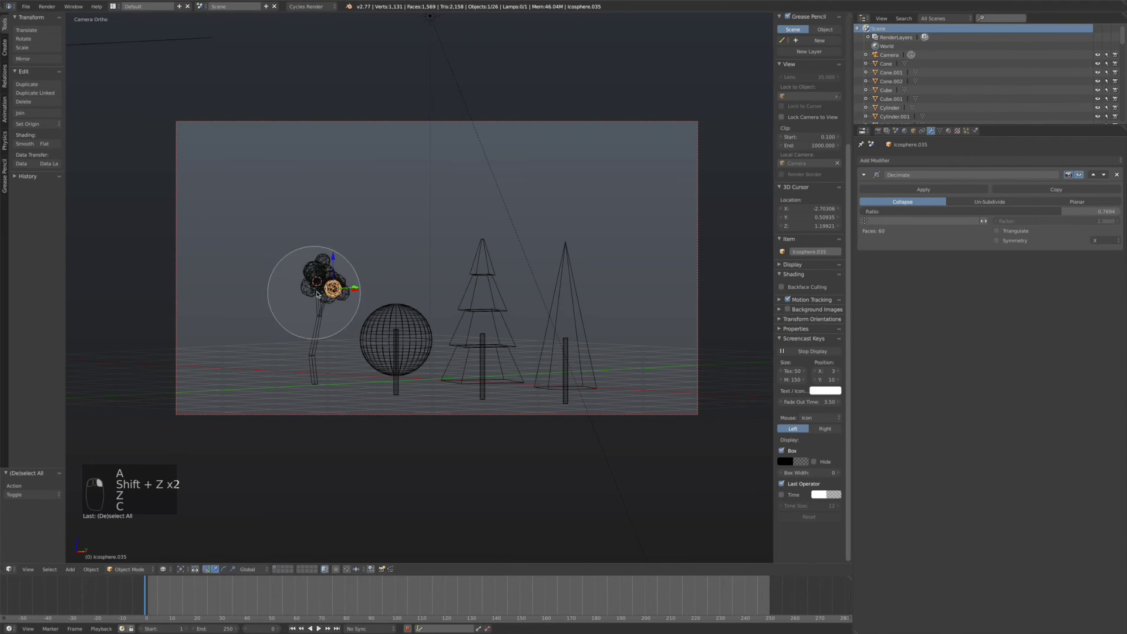
{"action": "mouse_move", "coordinate": [317, 294]}
{"action": "left_mouse_down"}
{"action": "mouse_move", "coordinate": [309, 282]}
{"action": "mouse_move", "coordinate": [284, 368]}
{"action": "left_mouse_up"}
{"action": "key", "text": "z"}
{"action": "key", "text": "s"}
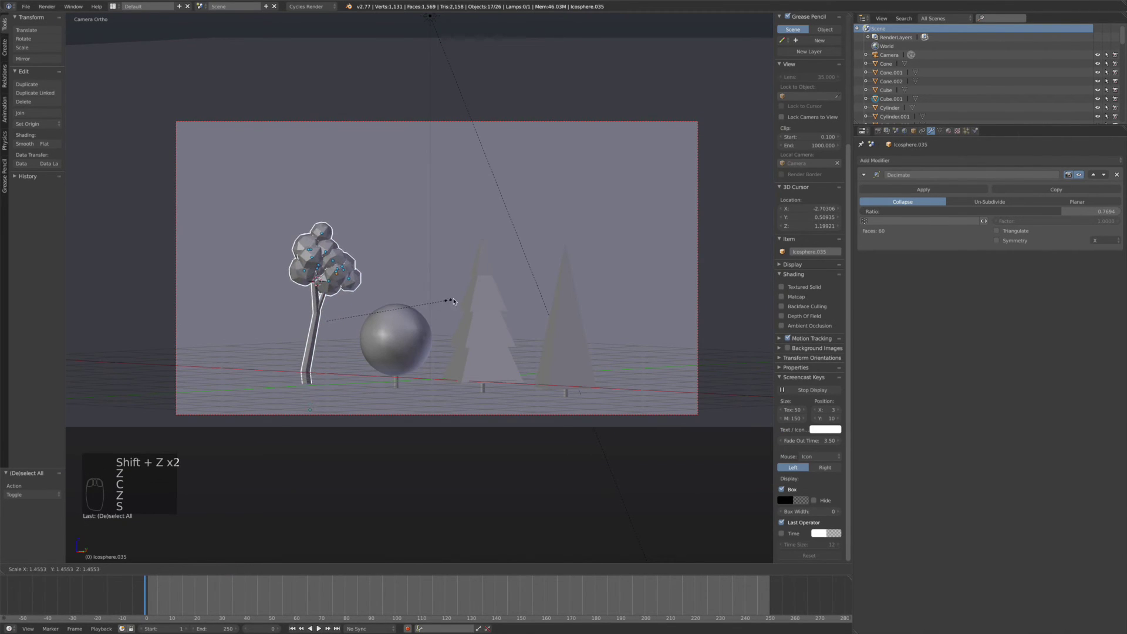
{"action": "left_click", "coordinate": [469, 299]}
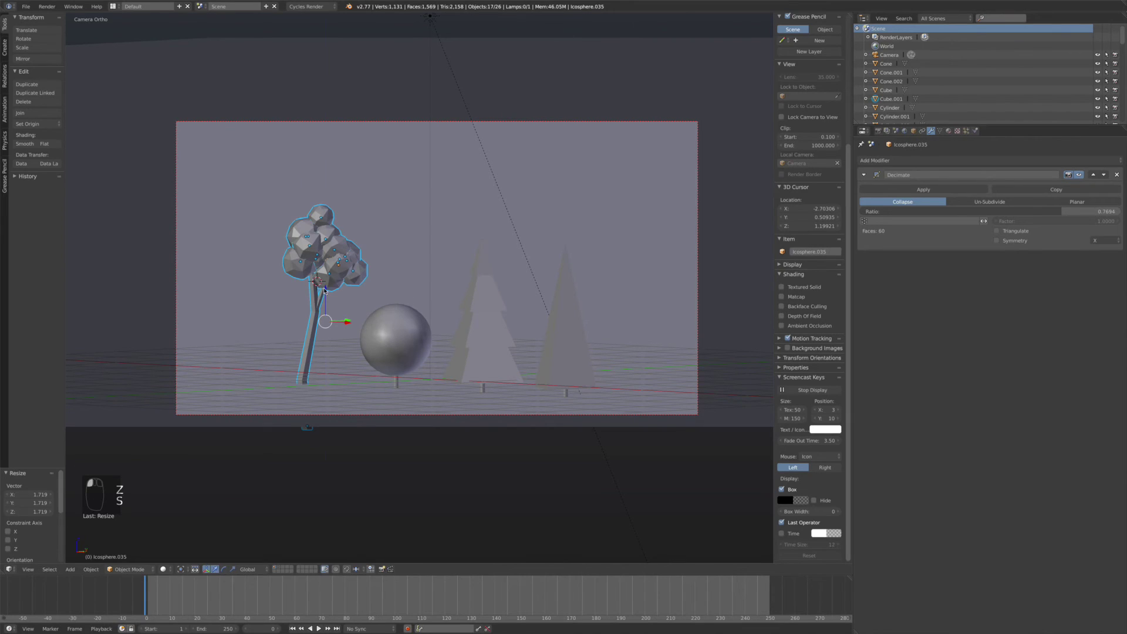
Raise the enlarged tree about 0.59 units along Z so the trunk's base sits at ground level.
{"action": "key", "text": "g"}
{"action": "key", "text": "z"}
{"action": "left_click", "coordinate": [322, 292]}
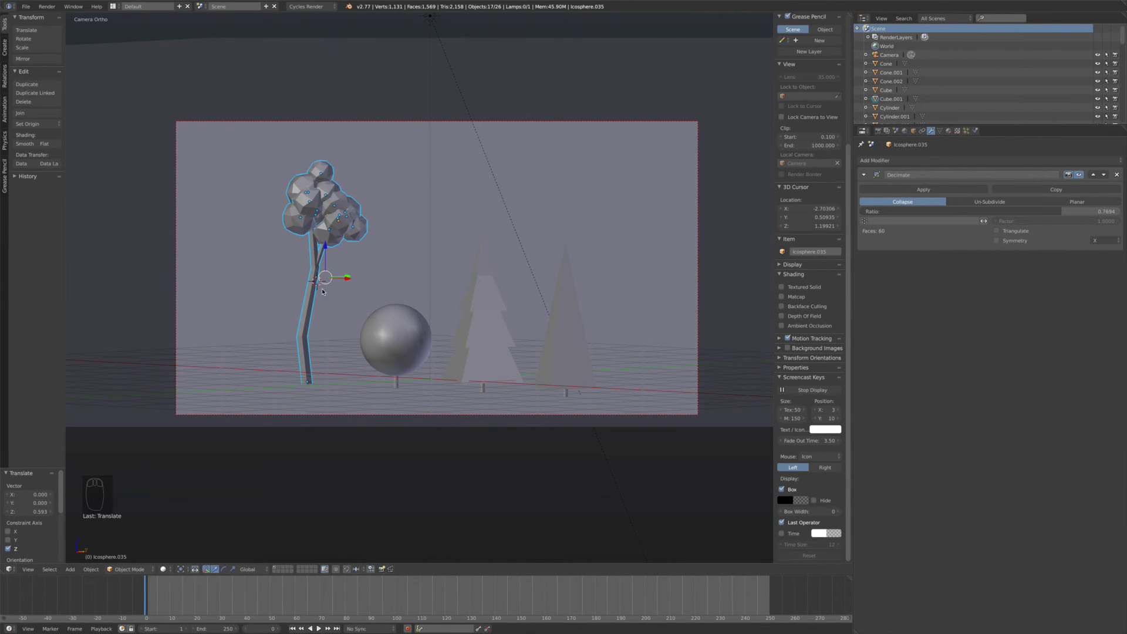
Thin the branching tree's trunk by scaling it about 0.73 in X and Y only.
{"action": "key", "text": "Tab"}
{"action": "key", "text": "Tab"}
{"action": "left_click", "coordinate": [311, 296]}
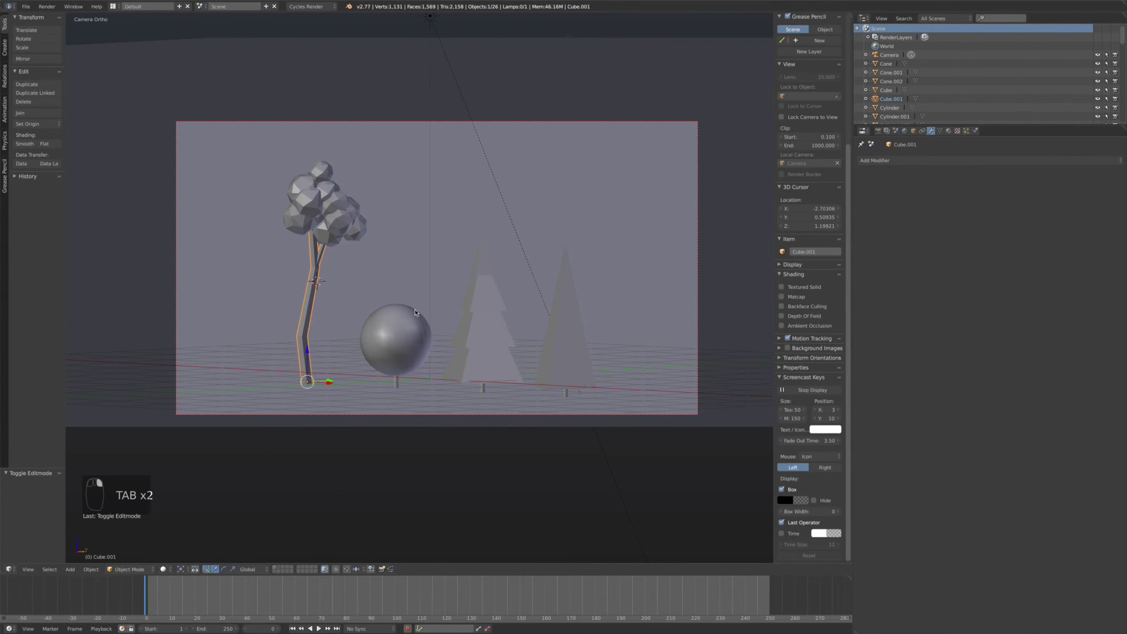
{"action": "key", "text": "s"}
{"action": "key", "text": "shift+z"}
{"action": "left_click", "coordinate": [377, 321]}
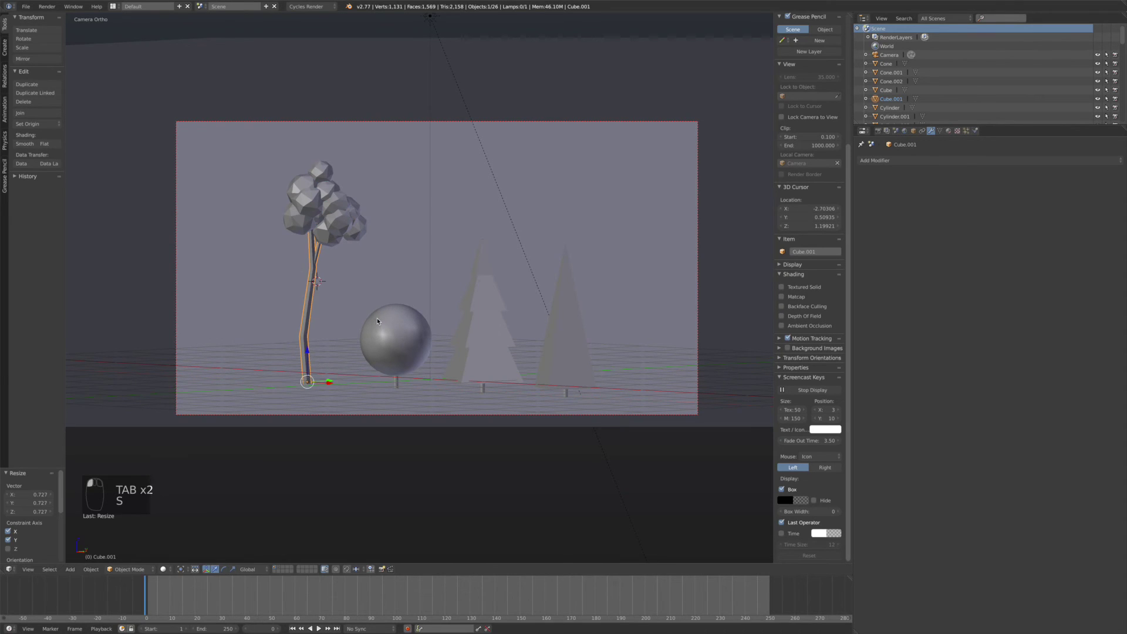
{"action": "middle_click_drag", "start_coordinate": [378, 320], "coordinate": [376, 319]}
{"action": "key", "text": "a"}
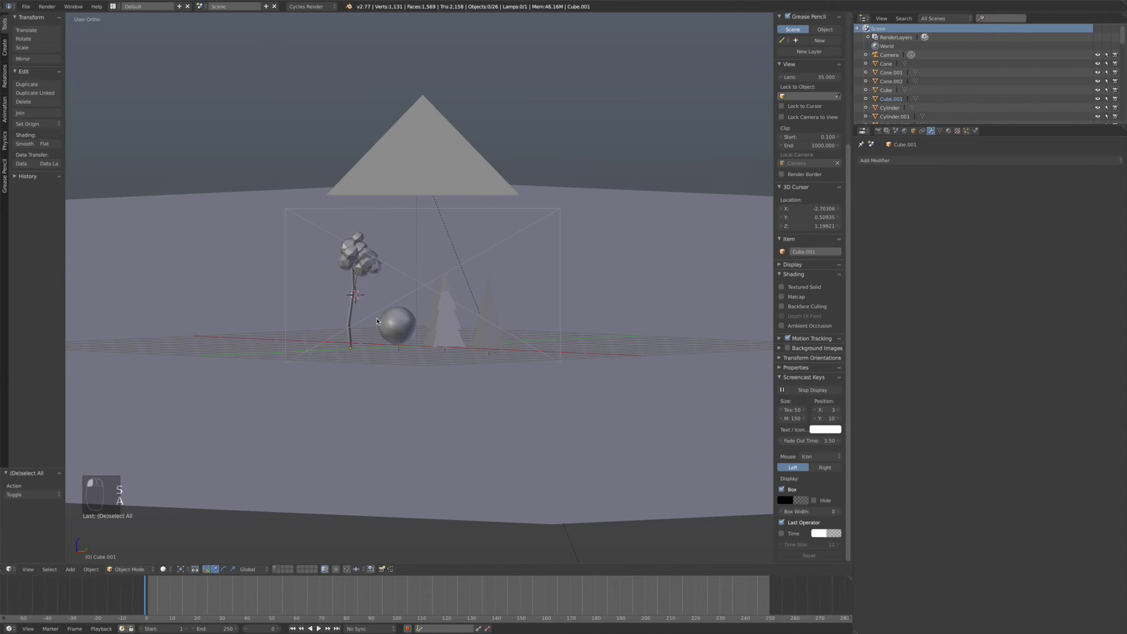
Return to the camera view and delete the small topmost leaf ball of the branching tree.
{"action": "left_click", "coordinate": [28, 569]}
{"action": "left_click", "coordinate": [59, 546]}
{"action": "left_click", "coordinate": [326, 176]}
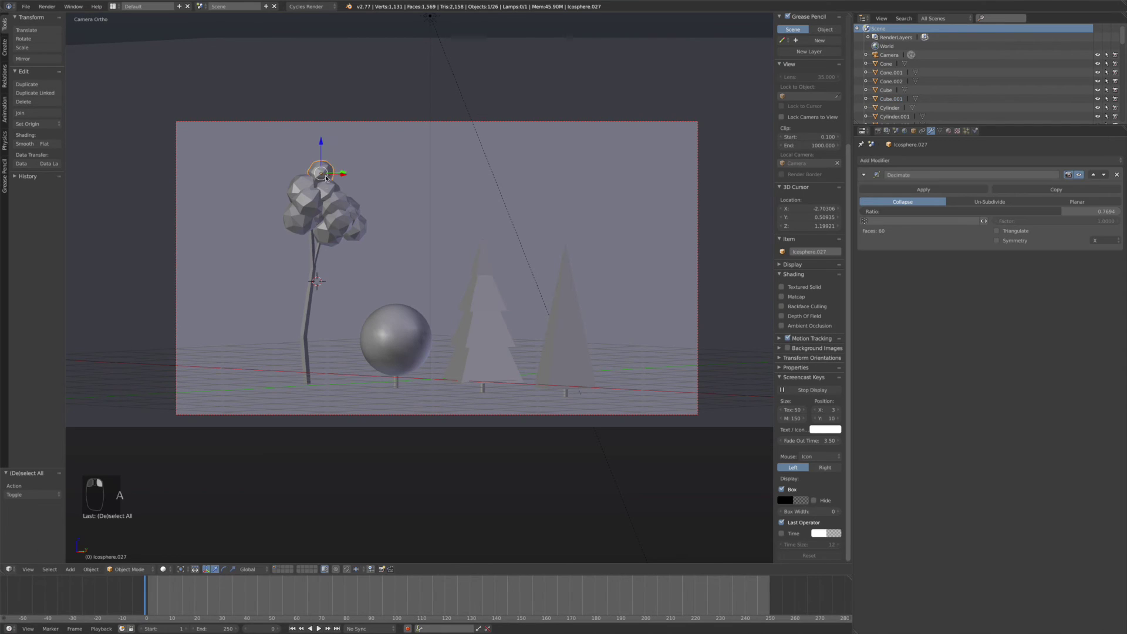
{"action": "key", "text": "g"}
{"action": "left_click", "coordinate": [314, 242]}
{"action": "key", "text": "x"}
{"action": "left_click", "coordinate": [332, 240]}
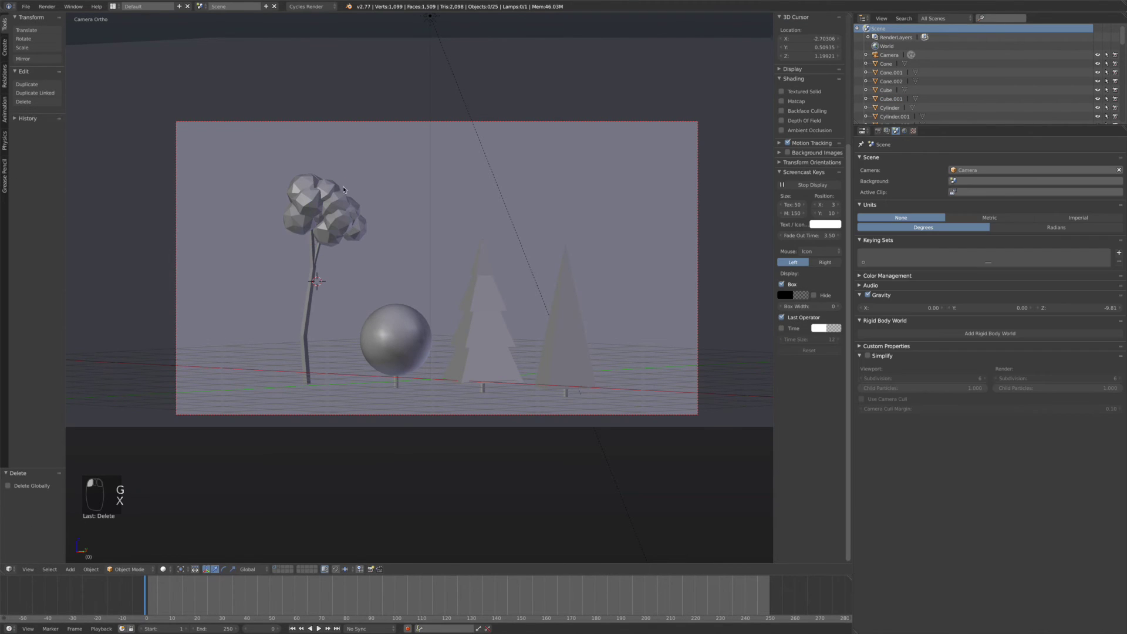
Nudge a leaf ball in the upper middle of the crown, then shrink the neighbouring top ball to about 0.68.
{"action": "scroll", "coordinate": [340, 211], "scroll_direction": "down", "scroll_amount": 1}
{"action": "scroll", "coordinate": [345, 202], "scroll_direction": "up", "scroll_amount": 1}
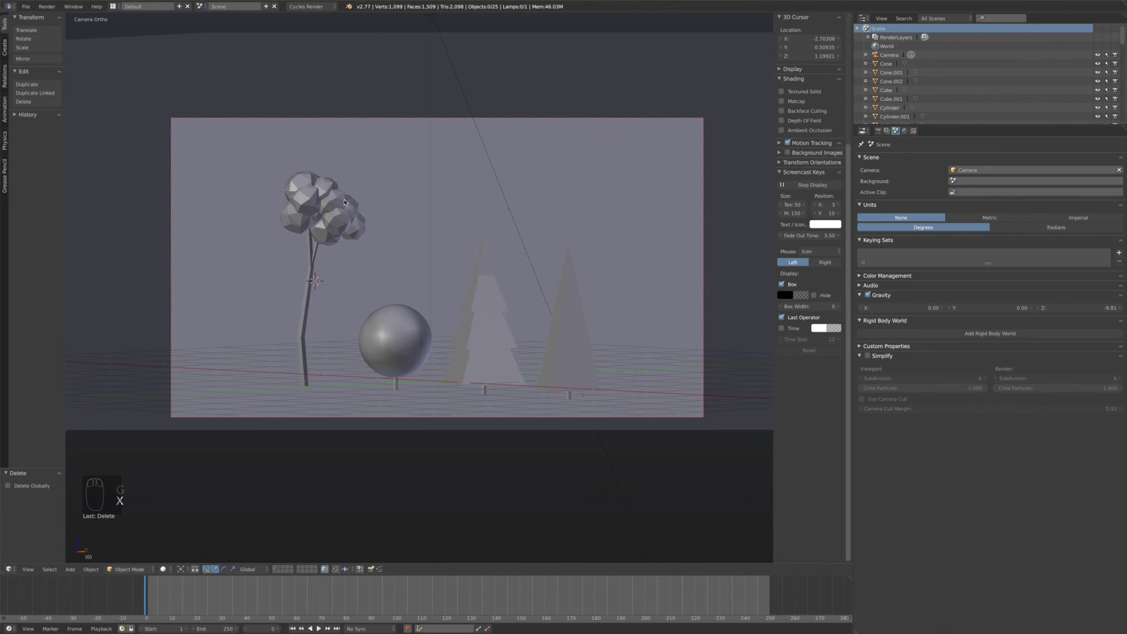
{"action": "scroll", "coordinate": [345, 202], "scroll_direction": "up", "scroll_amount": 3}
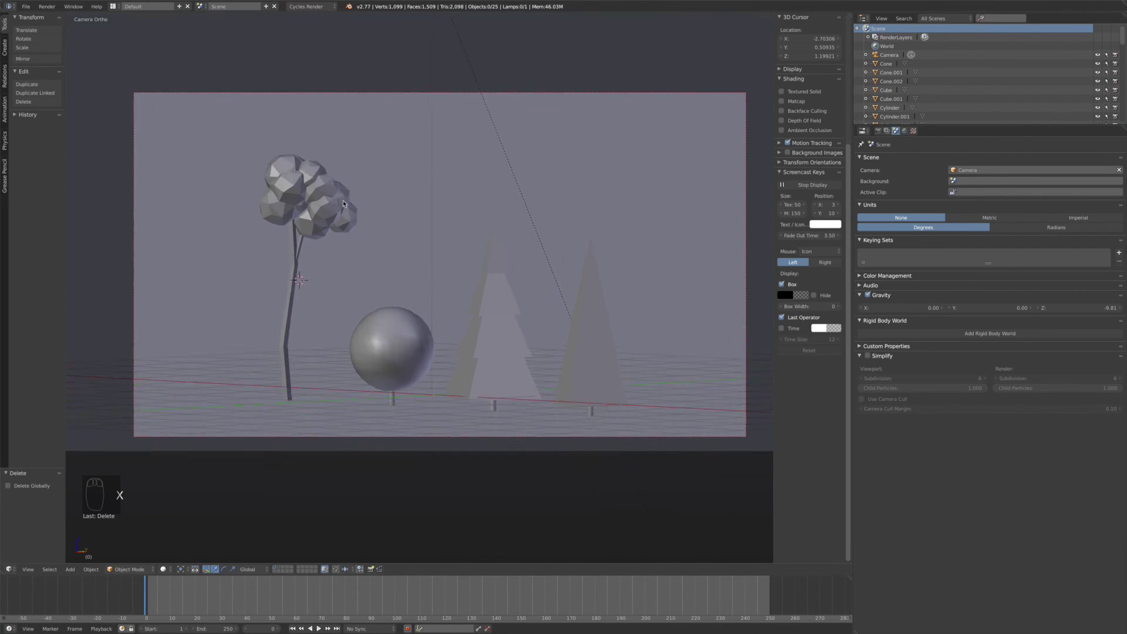
{"action": "left_click", "coordinate": [292, 146]}
{"action": "key", "text": "g"}
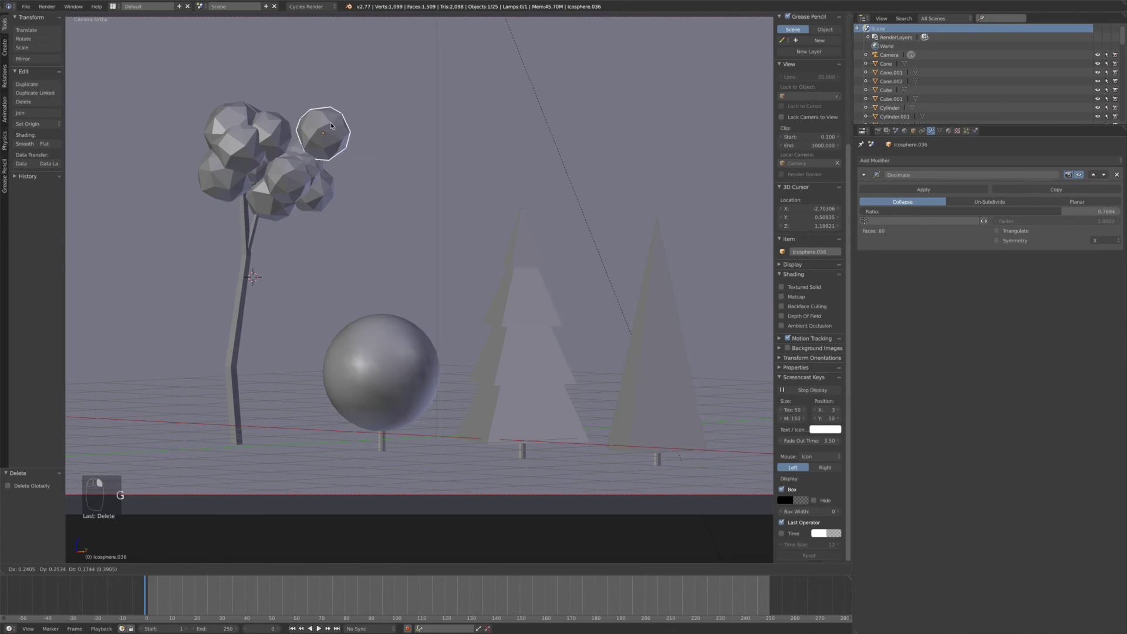
{"action": "right_click", "coordinate": [309, 130]}
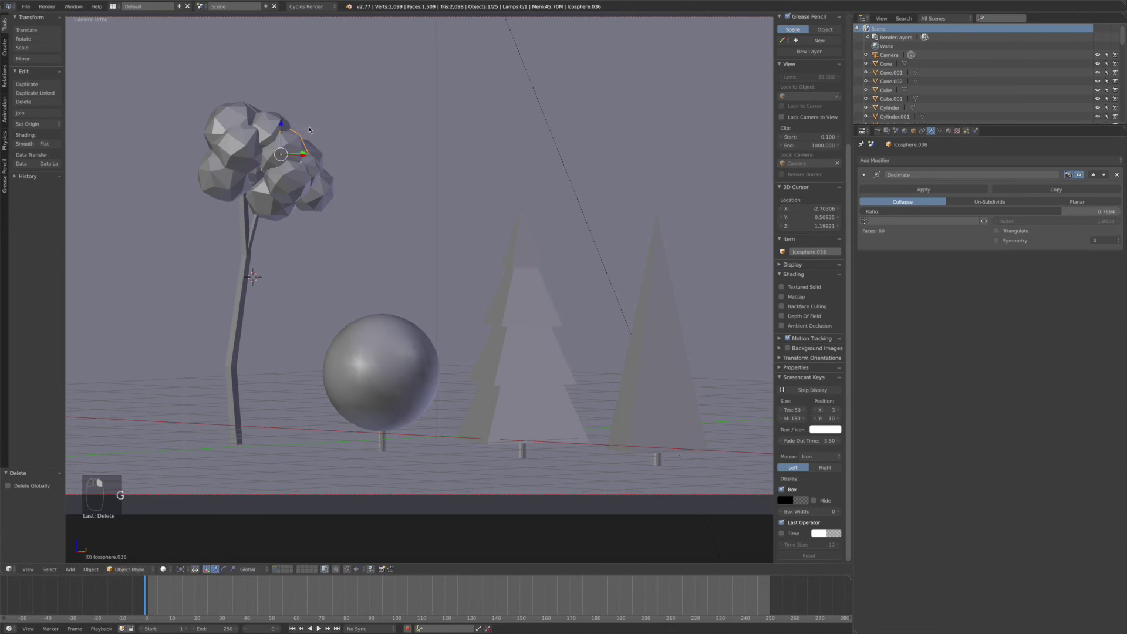
{"action": "key", "text": "g"}
{"action": "left_click", "coordinate": [276, 117]}
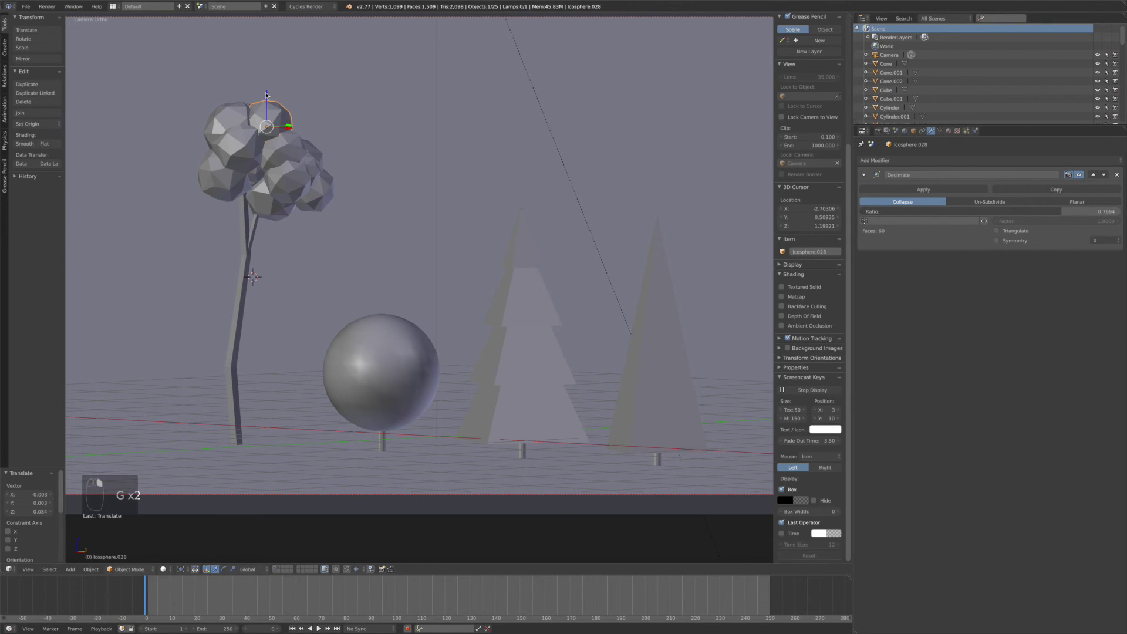
{"action": "key", "text": "s"}
{"action": "left_click", "coordinate": [295, 128]}
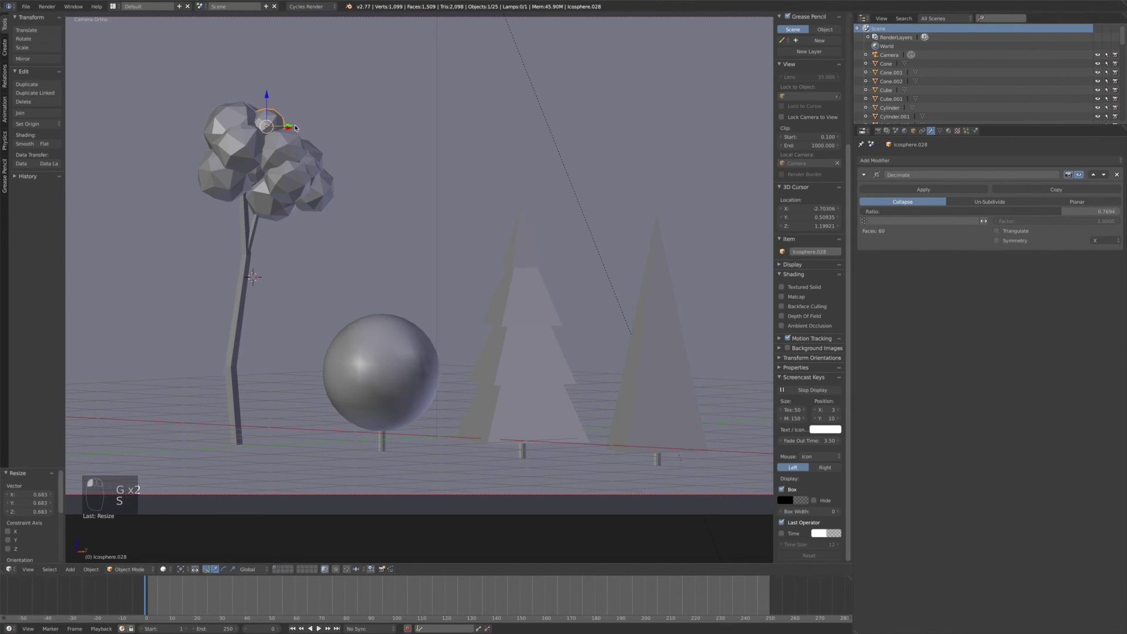
Preview the whole camera frame in rendered shading to check the four trees, then return to solid shading.
{"action": "key", "text": "shift+z"}
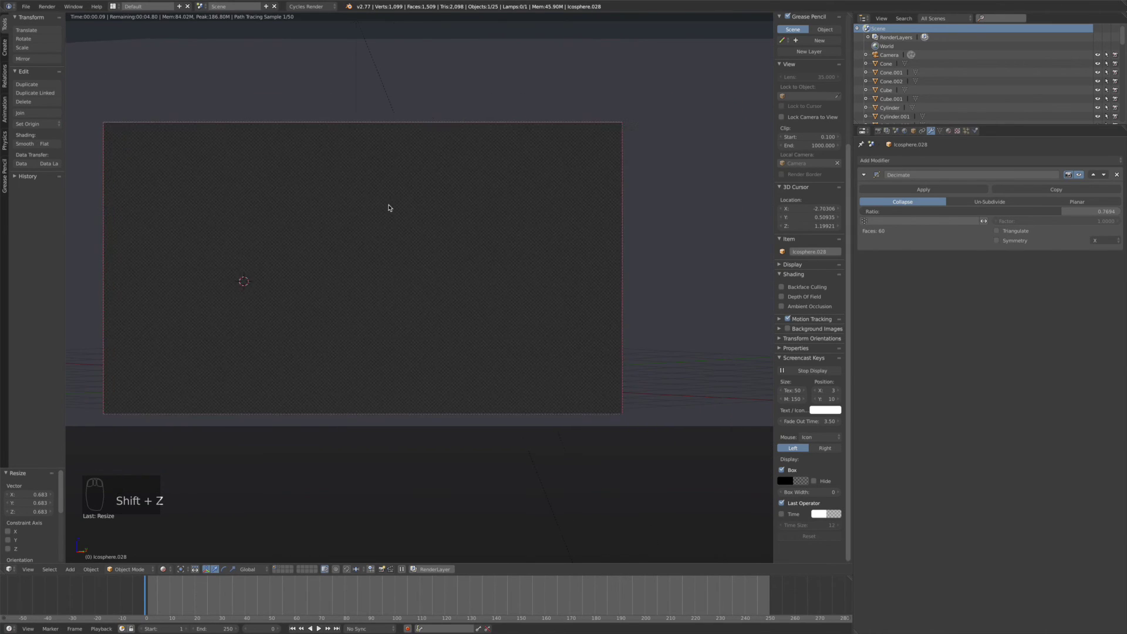
{"action": "scroll", "coordinate": [389, 208], "scroll_direction": "down", "scroll_amount": 2}
{"action": "scroll", "coordinate": [388, 208], "scroll_direction": "left", "scroll_amount": 1, "text": "shift"}
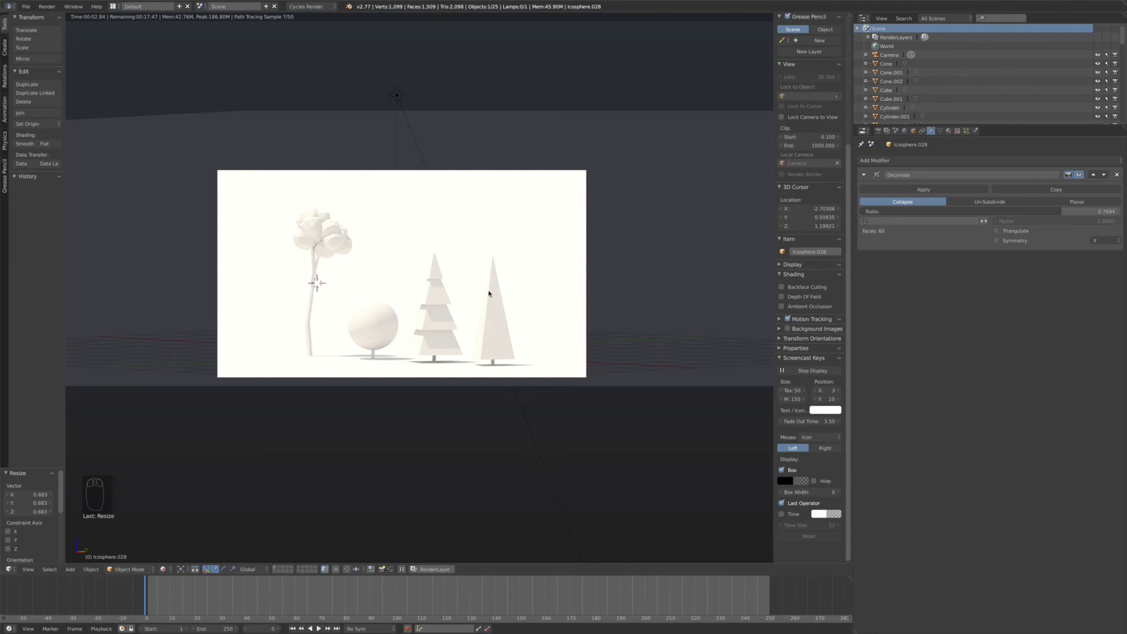
{"action": "key", "text": "shift+z"}
Select the foliage of all four trees together: the sphere, the tiered crown, the cone and every leaf ball, leaving out the trunks.
{"action": "right_click", "coordinate": [334, 231]}
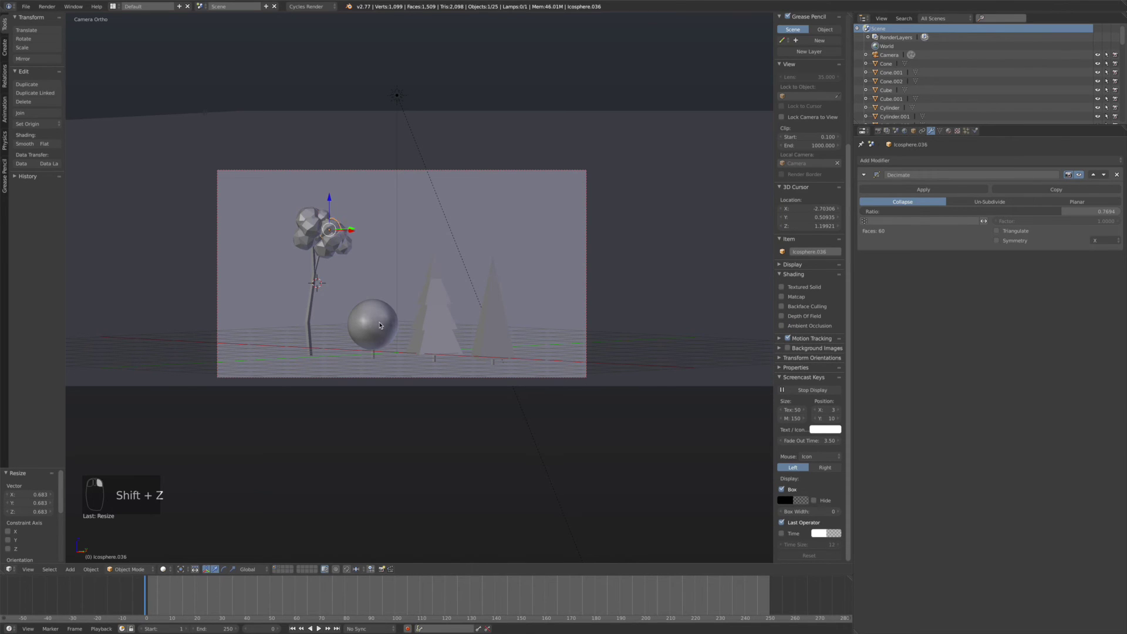
{"action": "right_click", "coordinate": [379, 324]}
{"action": "right_click", "coordinate": [446, 313], "text": "shift"}
{"action": "right_click", "coordinate": [494, 314], "text": "shift"}
{"action": "key", "text": "z"}
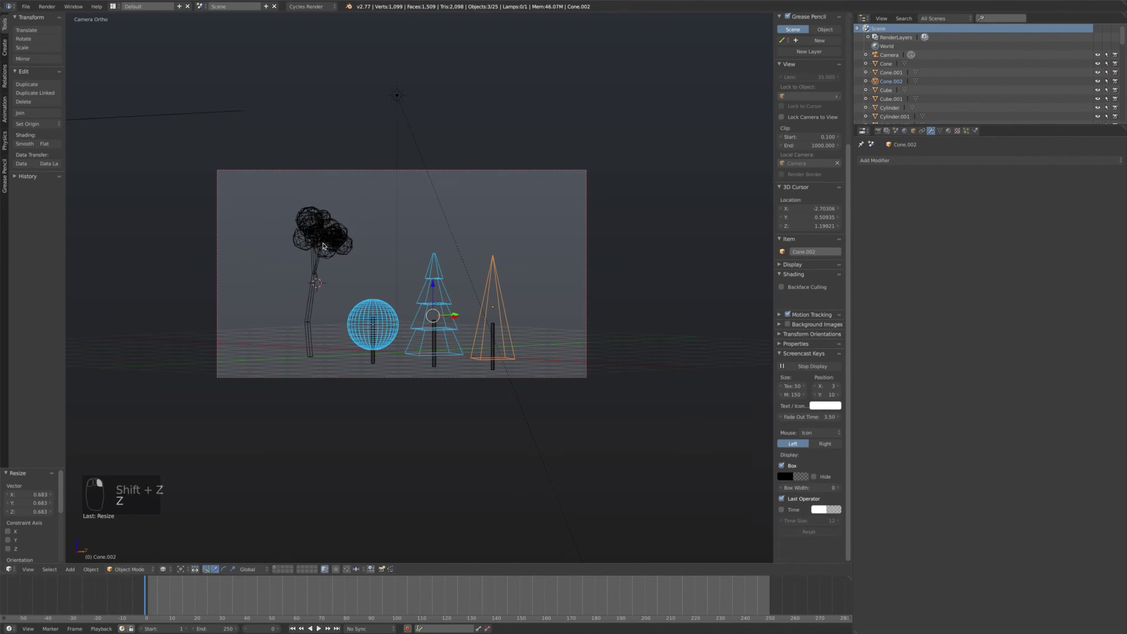
{"action": "key", "text": "c"}
{"action": "left_click", "coordinate": [324, 236]}
{"action": "right_click", "coordinate": [359, 253]}
{"action": "key", "text": "z"}
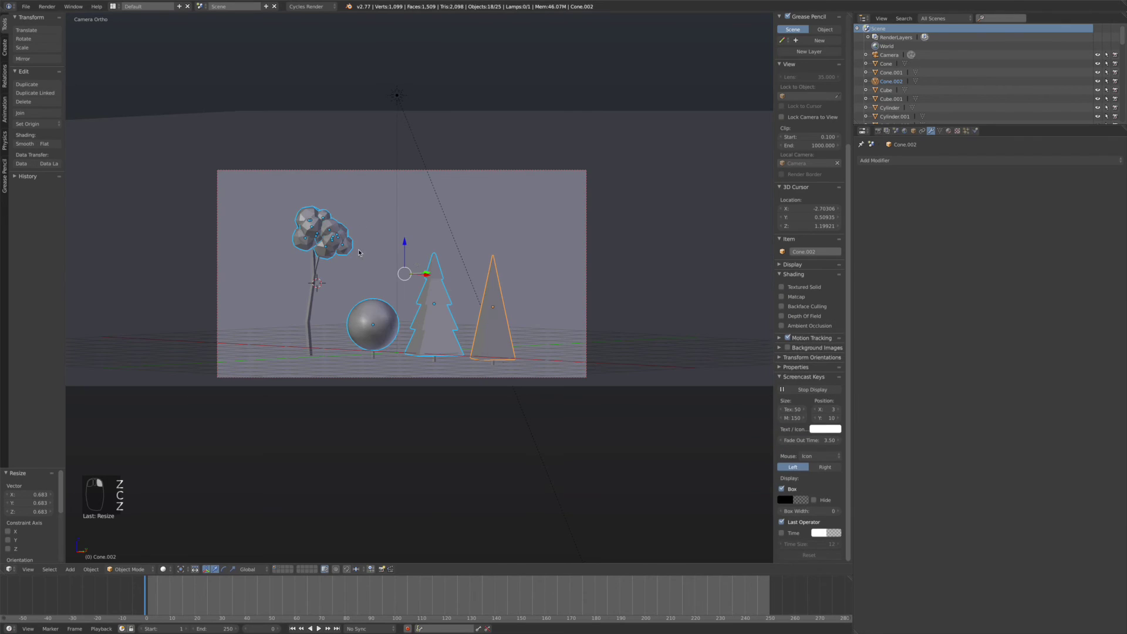
{"action": "key", "text": "z"}
{"action": "key", "text": "z"}
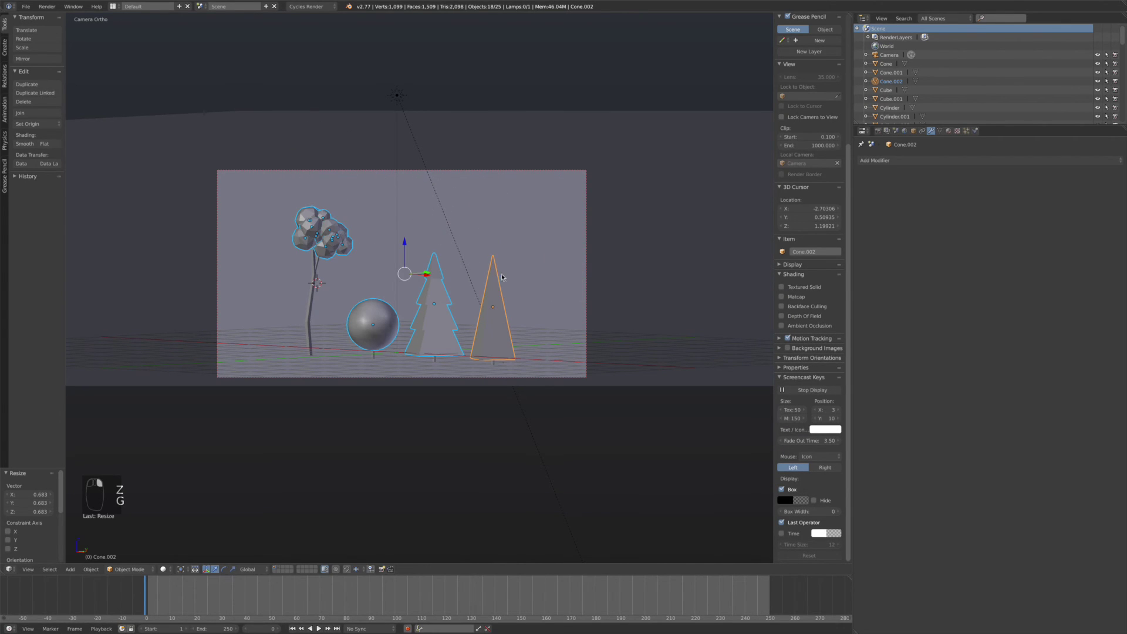
Create a new material on the active cone crown and name it Leaves.
{"action": "left_click", "coordinate": [948, 131]}
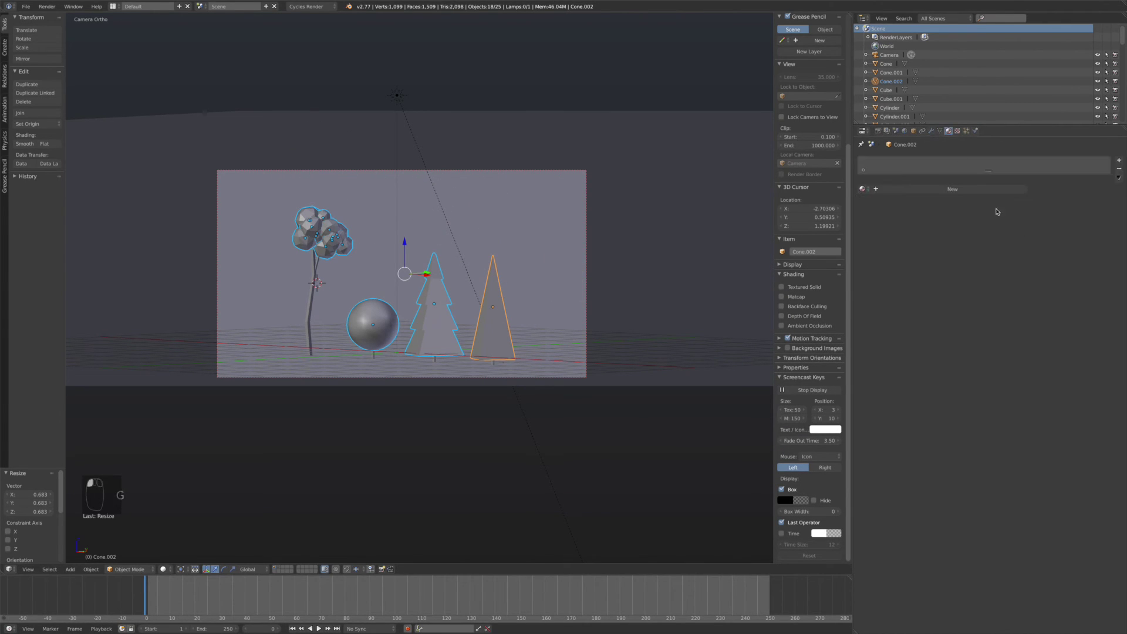
{"action": "left_click", "coordinate": [901, 190]}
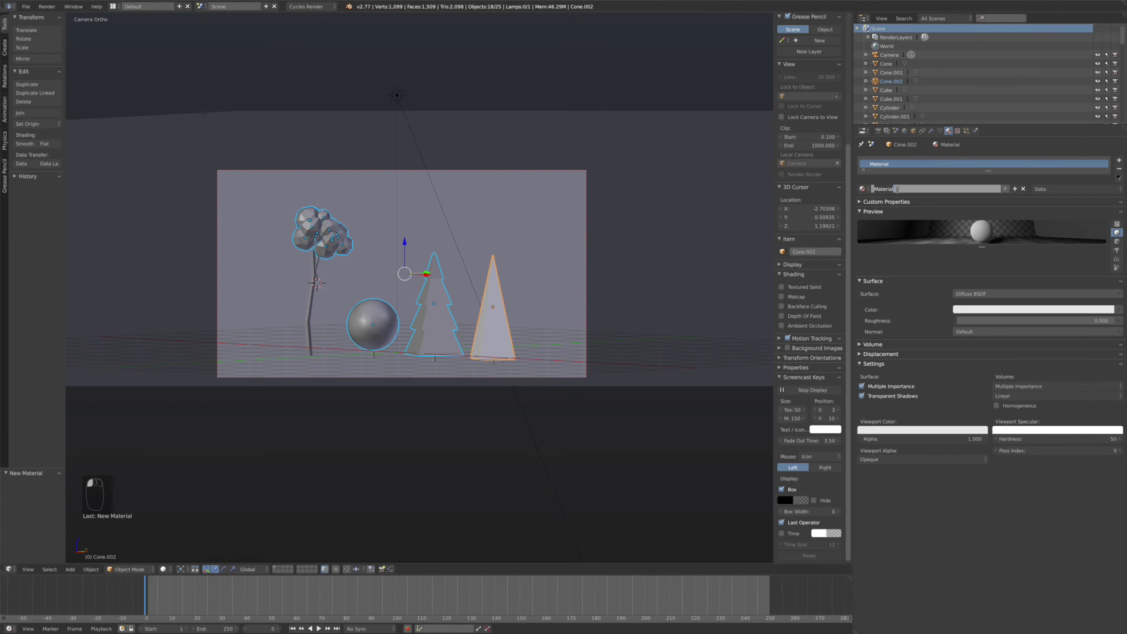
{"action": "type", "text": "Leaves"}
{"action": "key", "text": "Return"}
Set the Leaves material's diffuse color to light green, about R 0.47, G 0.79, B 0.25, and match its viewport color to it.
{"action": "left_click", "coordinate": [1000, 310]}
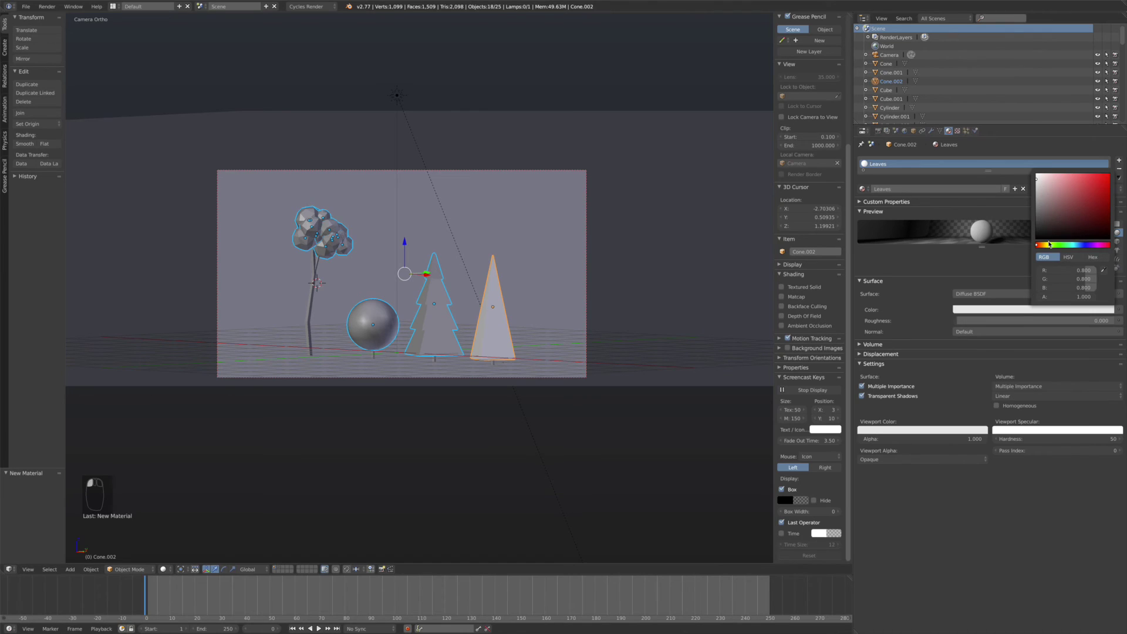
{"action": "left_click_drag", "start_coordinate": [1050, 244], "coordinate": [1055, 245]}
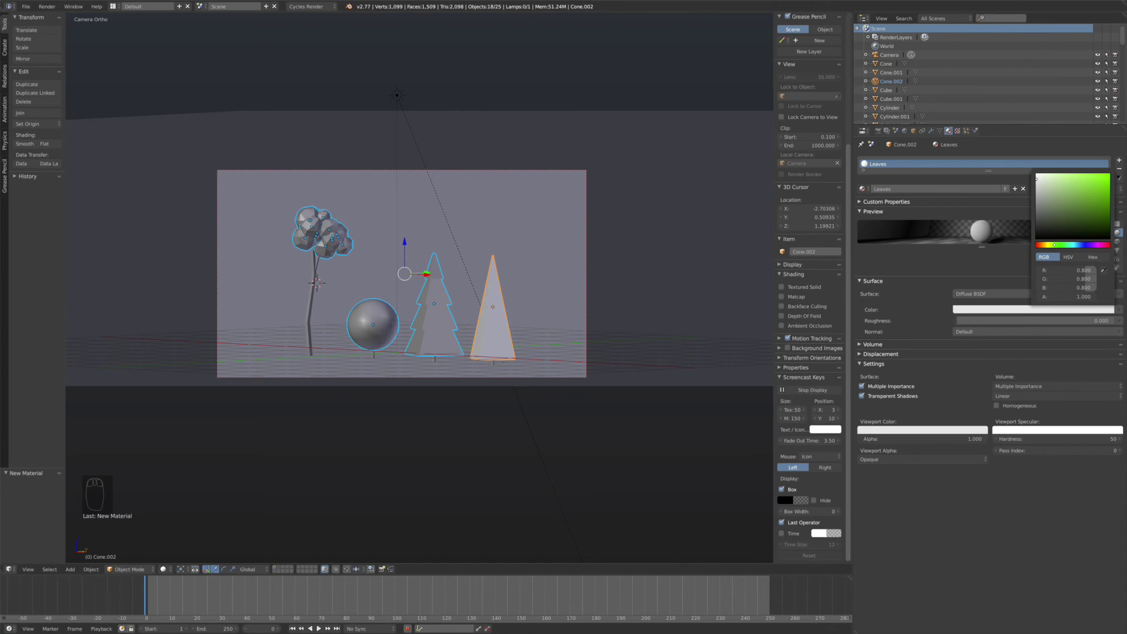
{"action": "left_click_drag", "start_coordinate": [1037, 179], "coordinate": [1071, 181]}
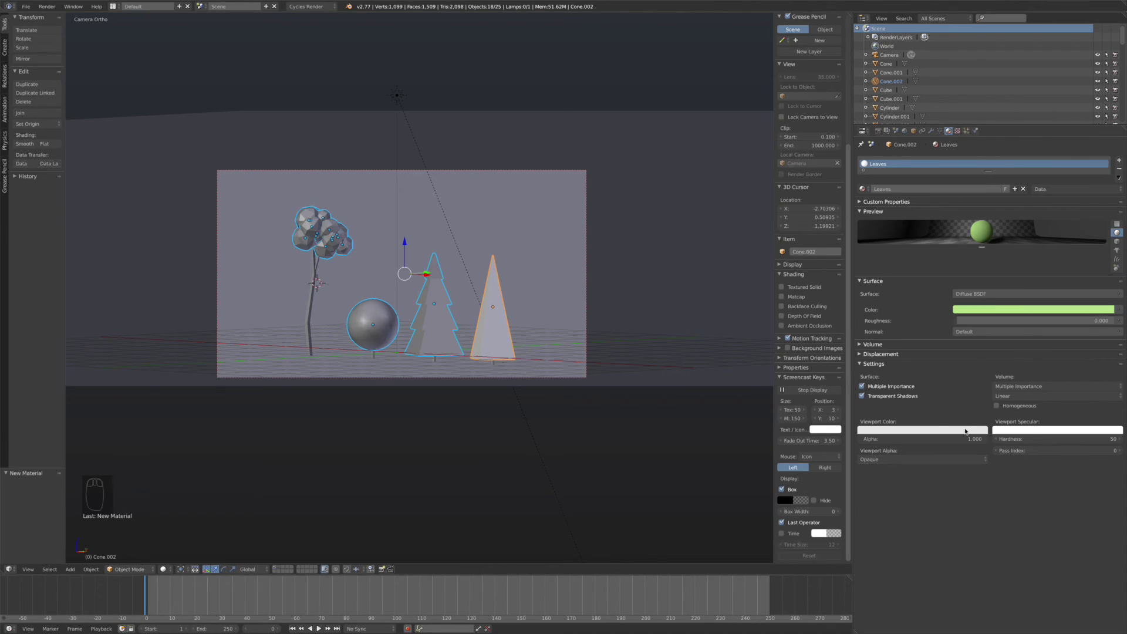
{"action": "left_click", "coordinate": [921, 430]}
{"action": "left_click", "coordinate": [1008, 309]}
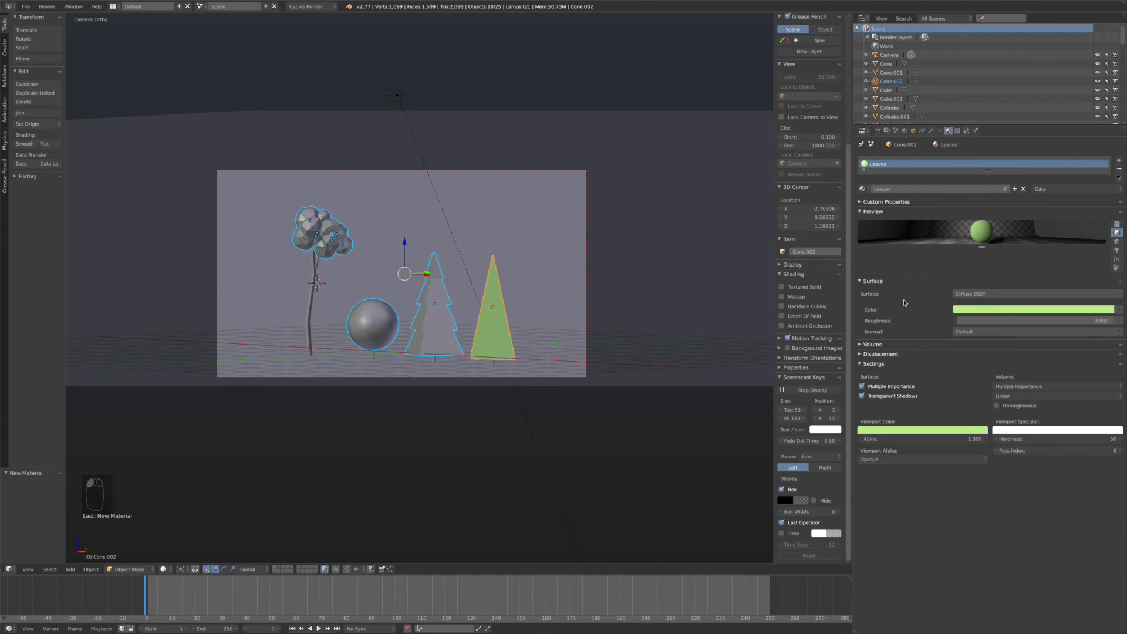
Copy the Leaves material from the cone crown to all the other selected foliage, deselect everything and briefly preview it in rendered shading.
{"action": "left_click", "coordinate": [1120, 178]}
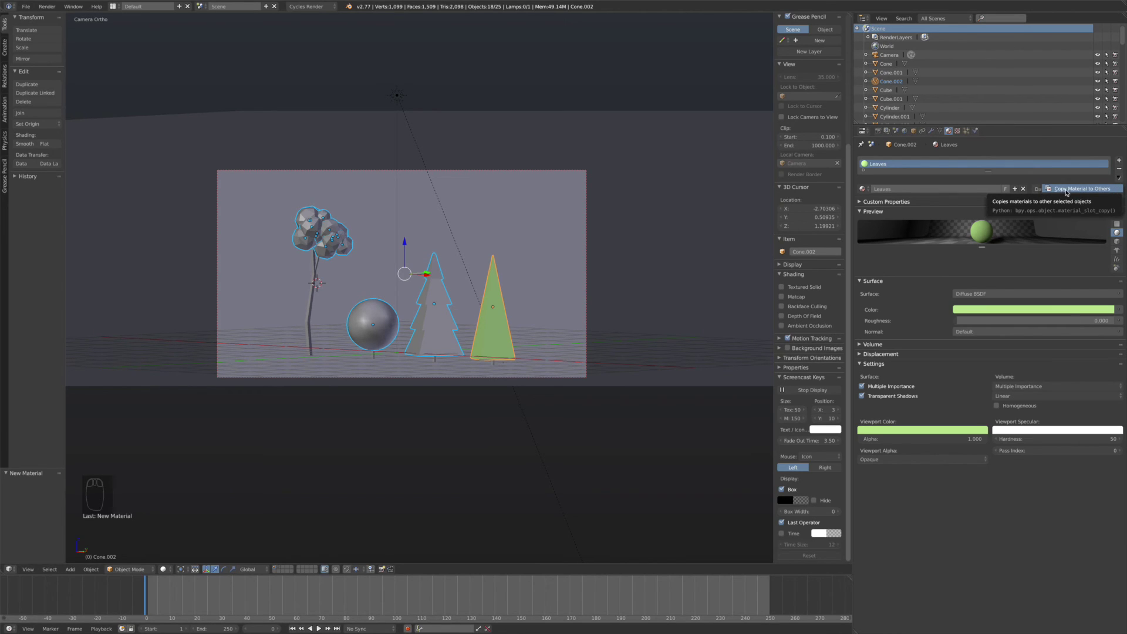
{"action": "left_click", "coordinate": [1120, 178]}
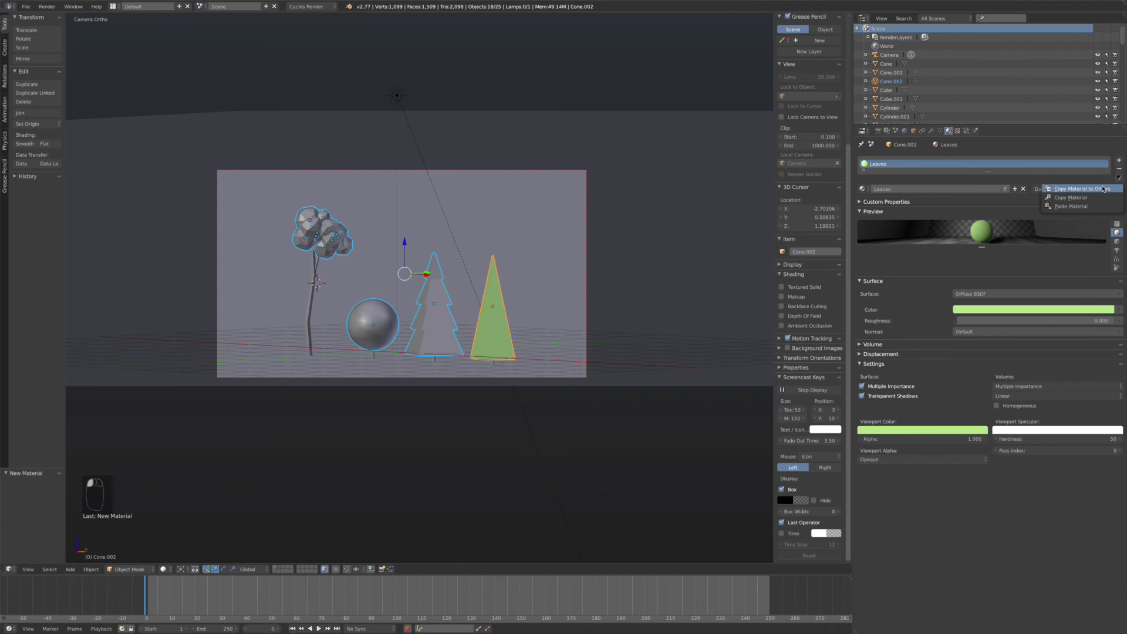
{"action": "left_click", "coordinate": [1104, 189]}
{"action": "key", "text": "a"}
{"action": "key", "text": "shift+z"}
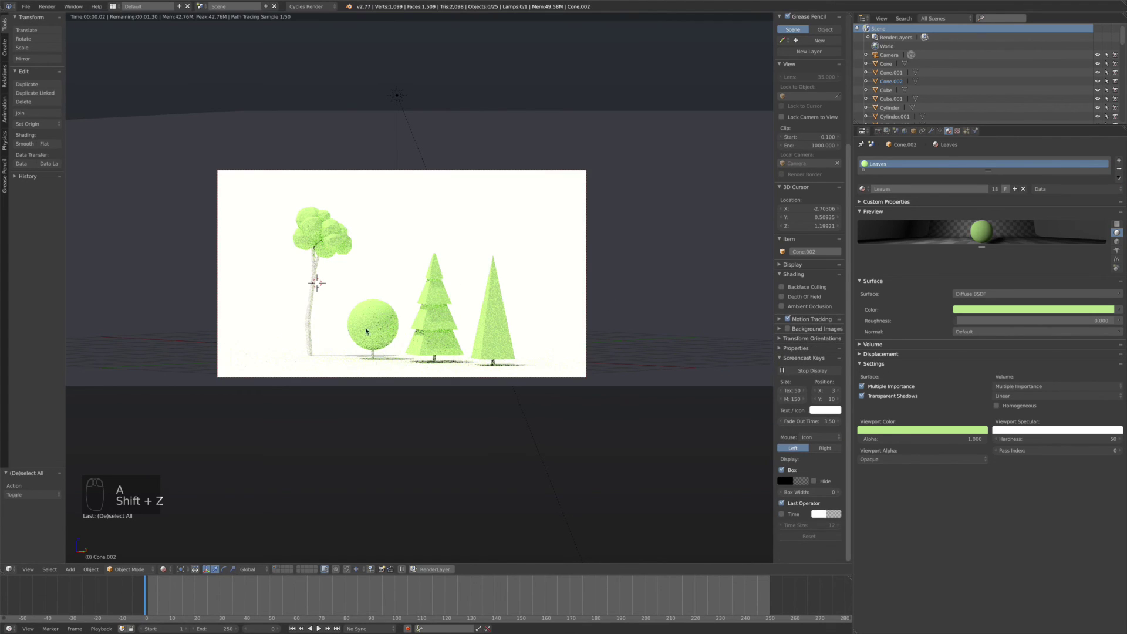
{"action": "key", "text": "shift+z"}
Select the trunks of all four trees together, using wireframe shading to reach those hidden inside the crowns, ending with the cone tree's trunk.
{"action": "right_click", "coordinate": [314, 284]}
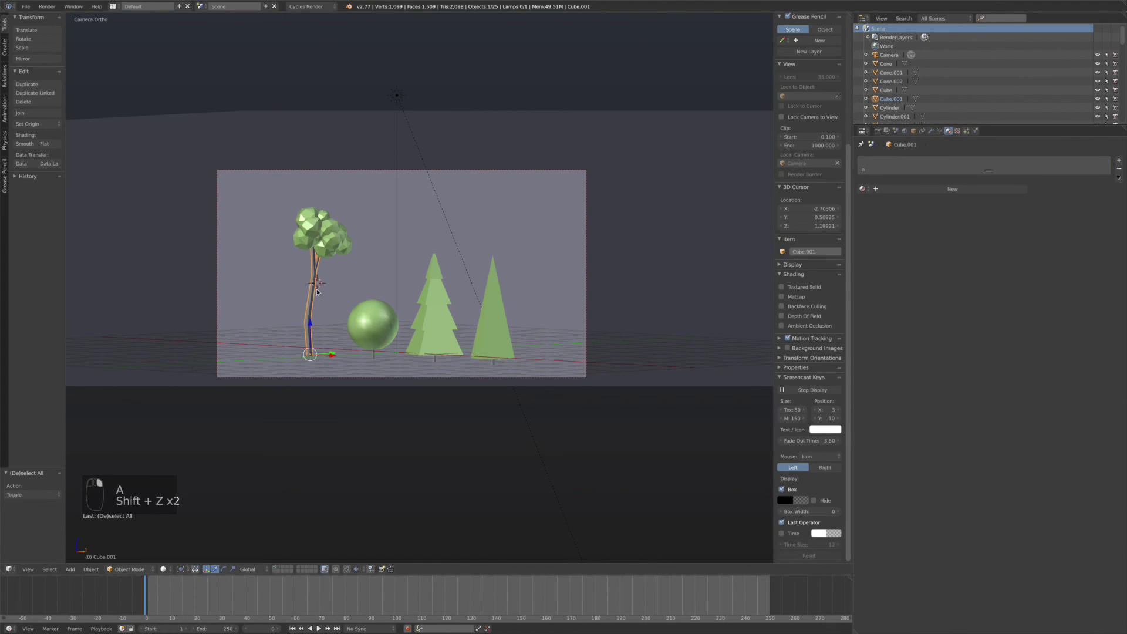
{"action": "key", "text": "z"}
{"action": "right_click", "coordinate": [373, 356], "text": "shift"}
{"action": "right_click", "coordinate": [455, 367], "text": "shift"}
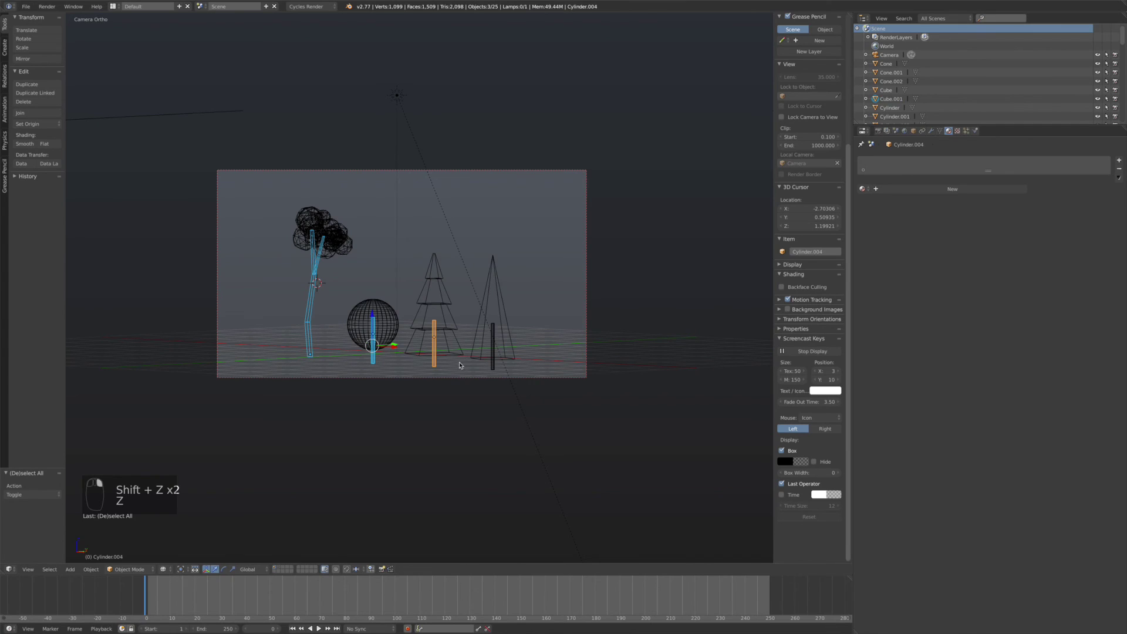
{"action": "right_click", "coordinate": [493, 366], "text": "shift"}
{"action": "key", "text": "z"}
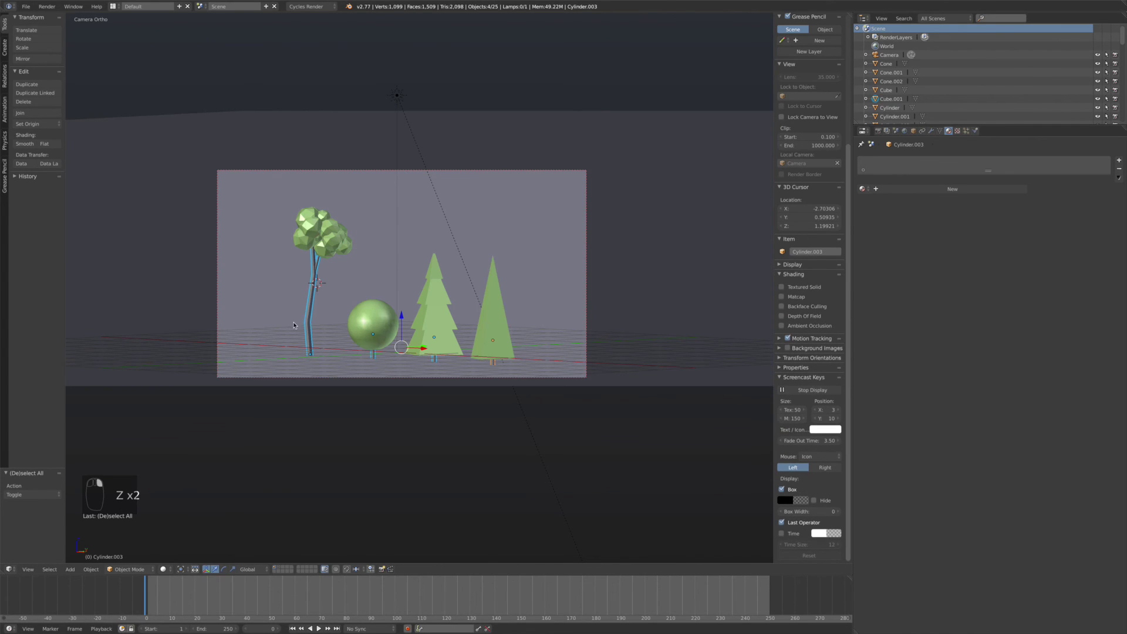
Create a new material on the active cone tree trunk, name it Wood and set its diffuse color to a muted brown.
{"action": "left_click", "coordinate": [904, 189]}
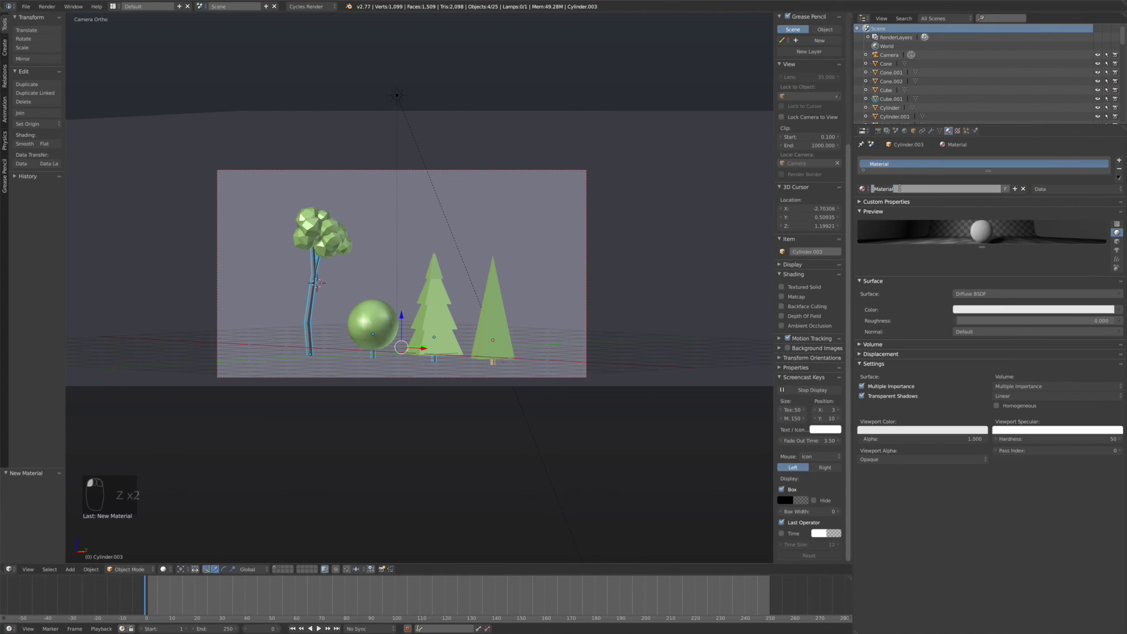
{"action": "key", "text": "Return"}
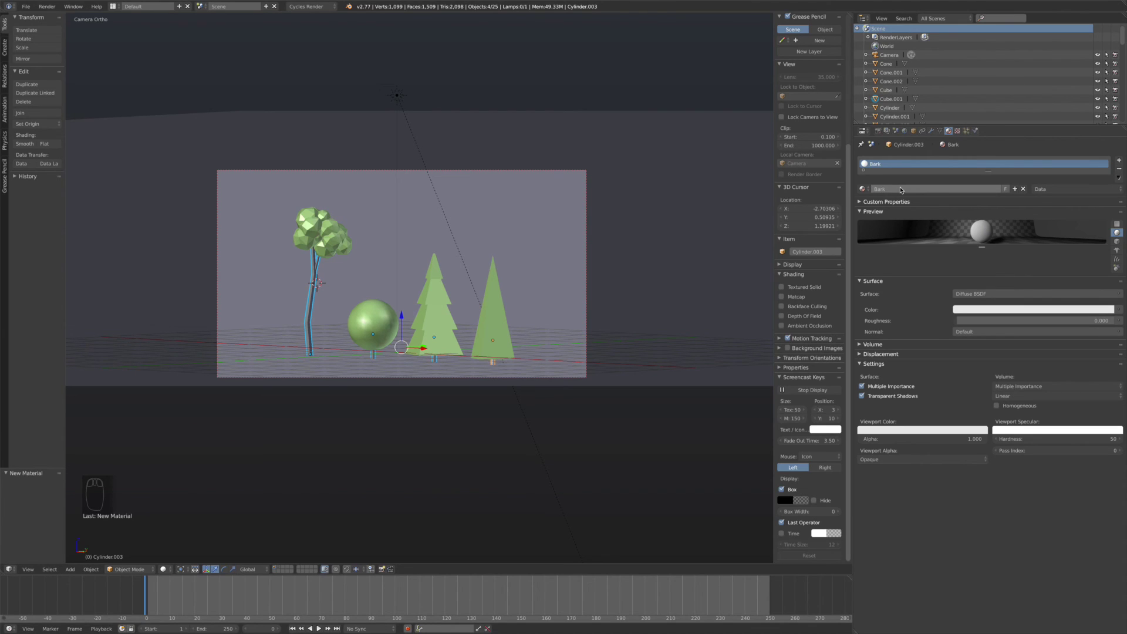
{"action": "left_click", "coordinate": [907, 187]}
{"action": "type", "text": "Woo"}
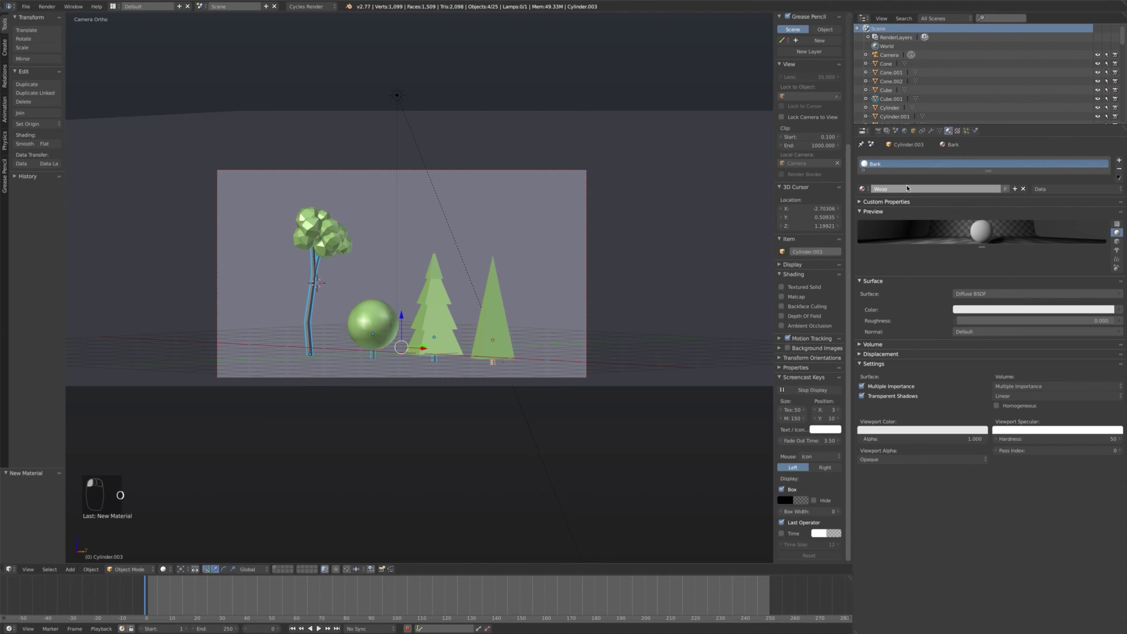
{"action": "type", "text": "d"}
{"action": "key", "text": "Return"}
{"action": "left_click", "coordinate": [992, 306]}
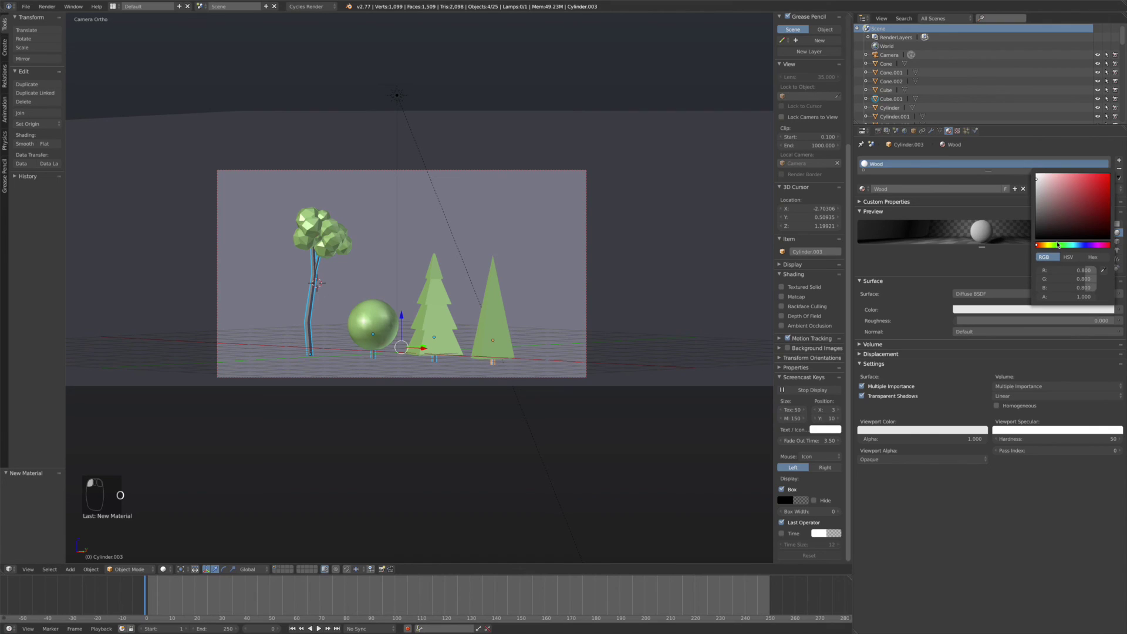
{"action": "mouse_move", "coordinate": [1058, 245]}
{"action": "left_mouse_down"}
{"action": "mouse_move", "coordinate": [1039, 245]}
{"action": "mouse_move", "coordinate": [1074, 206]}
{"action": "mouse_move", "coordinate": [1061, 203]}
{"action": "left_mouse_up"}
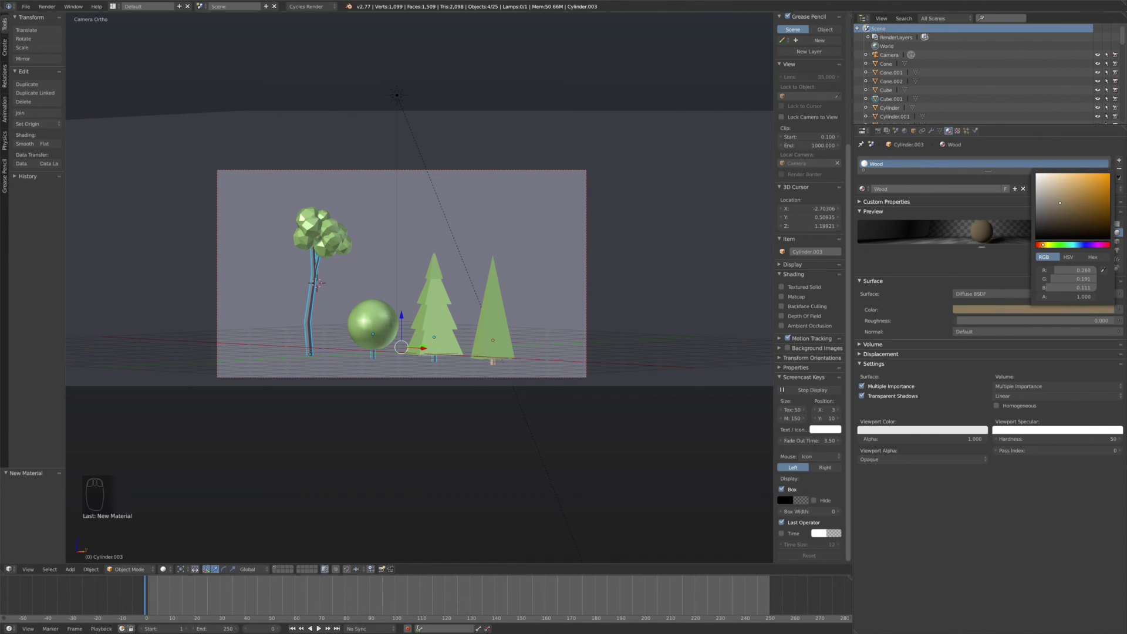
Try matching the Wood material's viewport color to its brown and previewing the scene, then undo back to the trunk selection.
{"action": "left_click", "coordinate": [930, 429]}
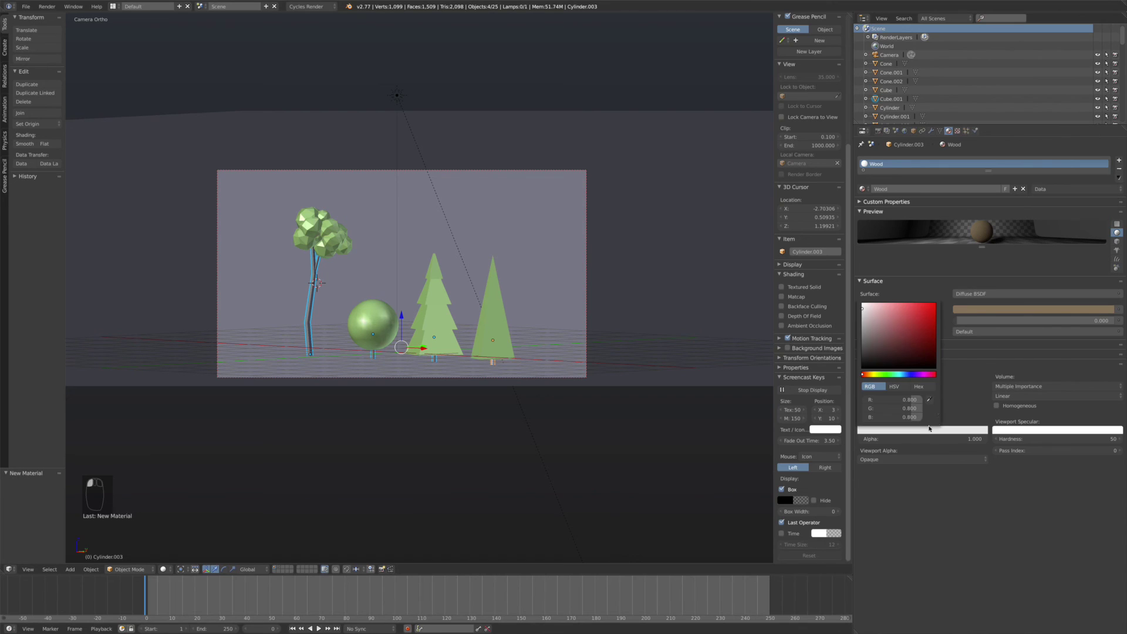
{"action": "left_click", "coordinate": [929, 400]}
{"action": "left_click", "coordinate": [987, 307]}
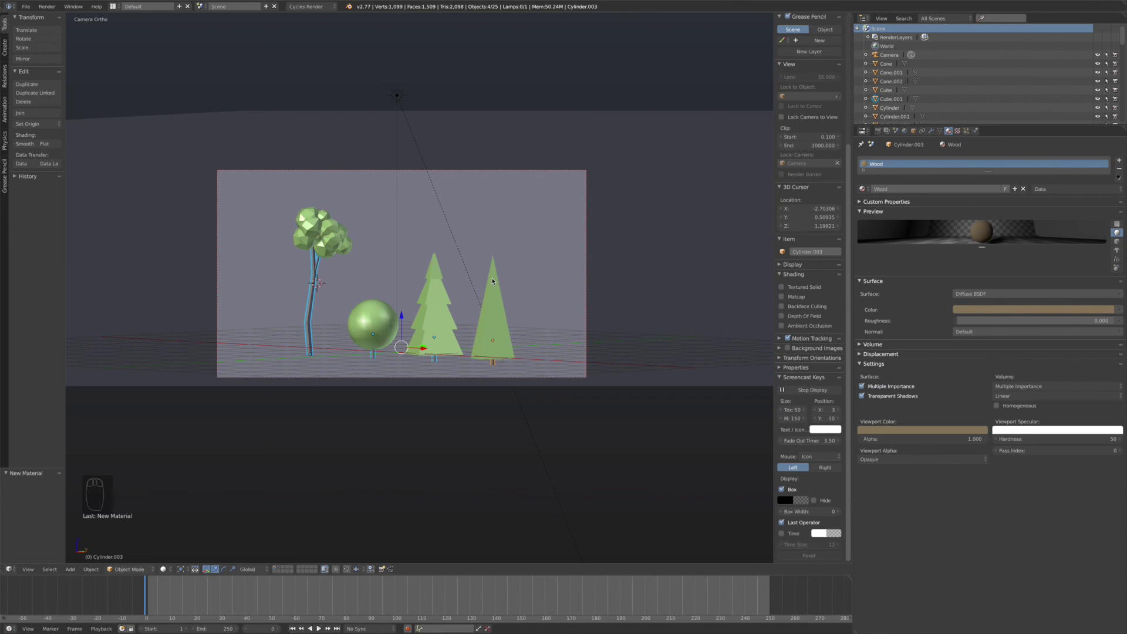
{"action": "key", "text": "a"}
{"action": "key", "text": "shift+z"}
{"action": "key", "text": "shift+z"}
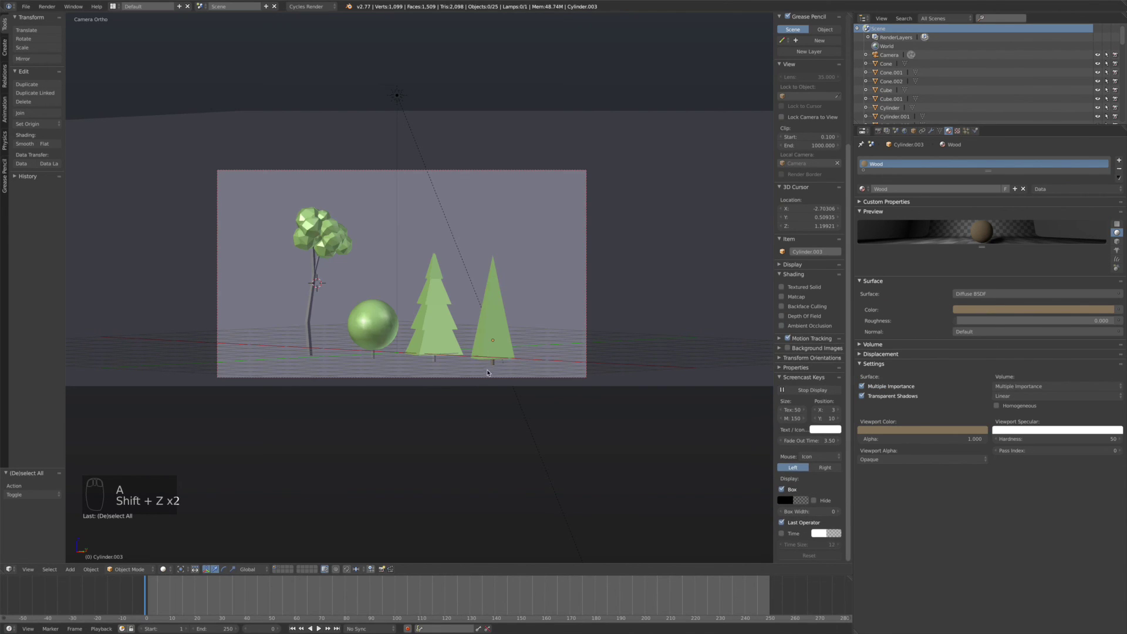
{"action": "key", "text": "super+z"}
Copy the Wood material to the other selected trunks and sample its diffuse brown into its viewport color.
{"action": "left_click", "coordinate": [1119, 178]}
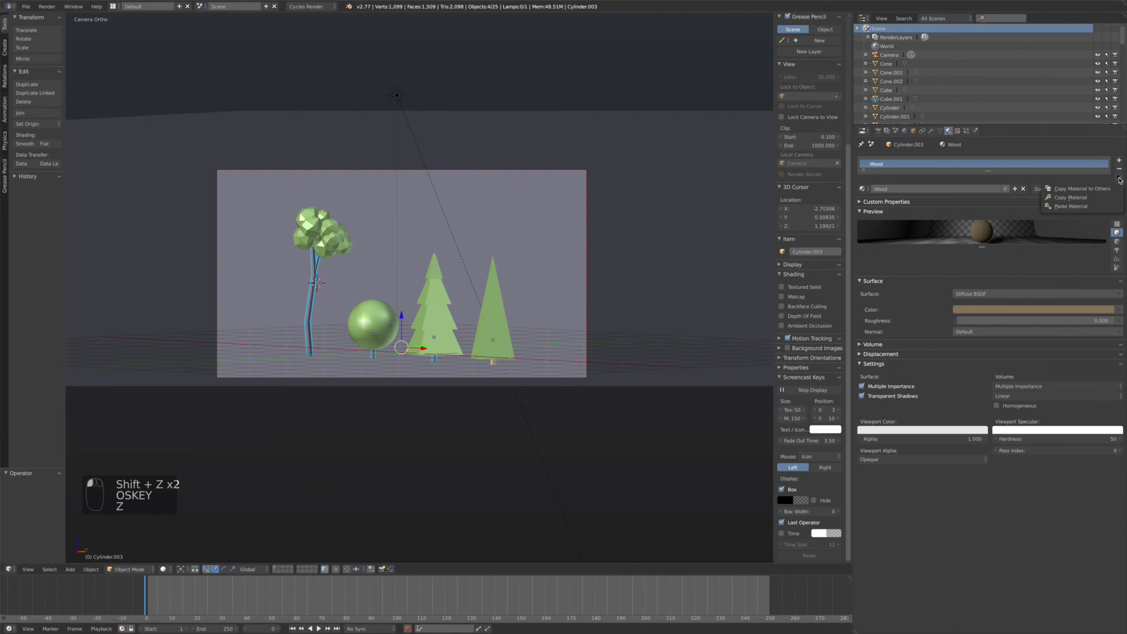
{"action": "left_click", "coordinate": [1082, 189]}
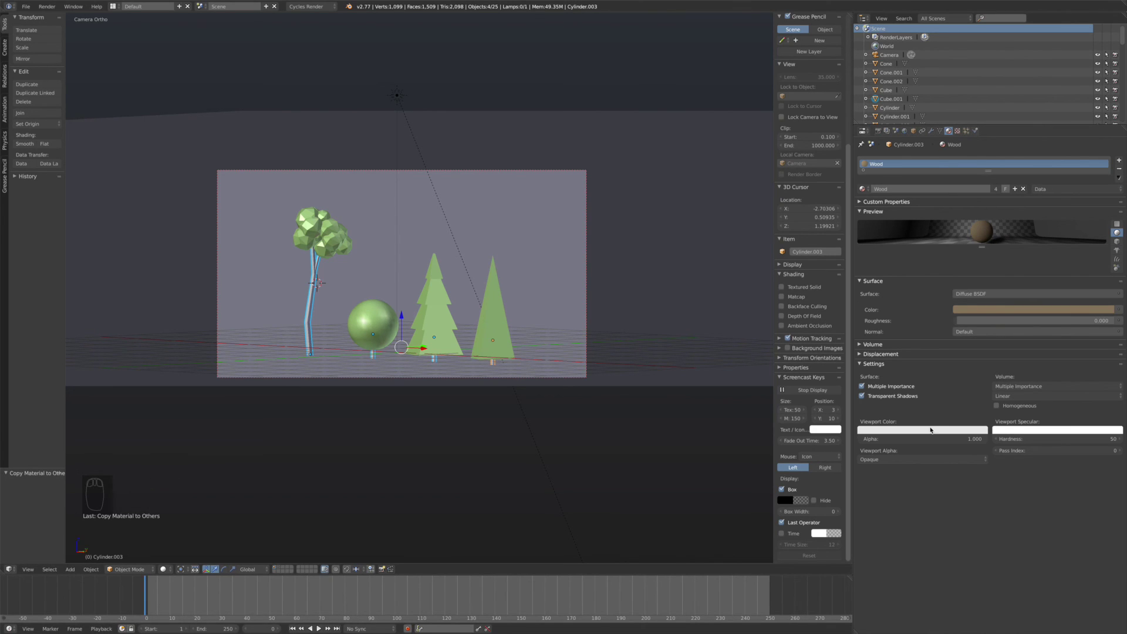
{"action": "left_click", "coordinate": [931, 429]}
{"action": "left_click", "coordinate": [930, 400]}
{"action": "left_click", "coordinate": [980, 305]}
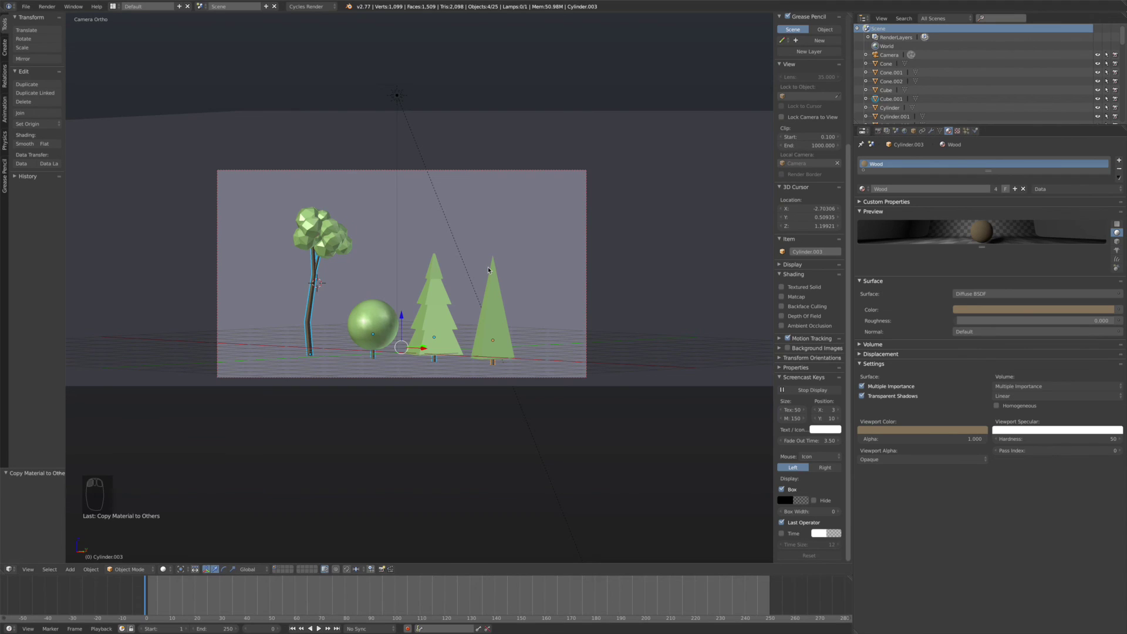
Deselect everything and check the trunk and foliage colors in rendered shading, then return to solid shading.
{"action": "key", "text": "a"}
{"action": "key", "text": "shift+z"}
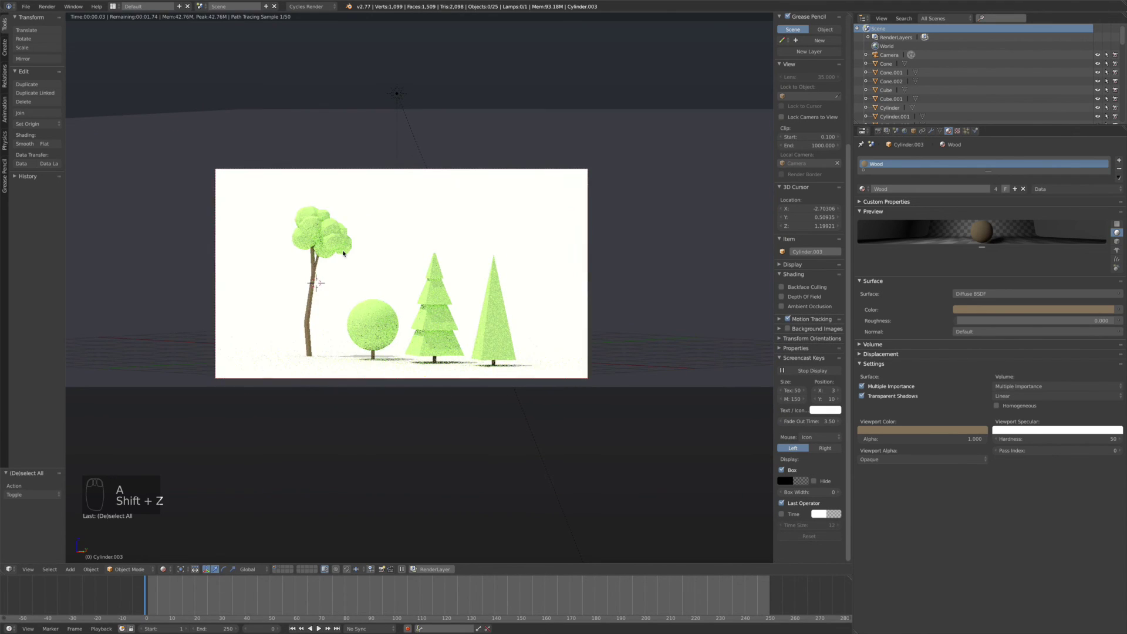
{"action": "key", "text": "shift+z"}
Shift the Leaves diffuse color toward yellow-green via the tiered crown, match its viewport color and check the result in rendered shading.
{"action": "right_click", "coordinate": [435, 305]}
{"action": "left_click", "coordinate": [1021, 311]}
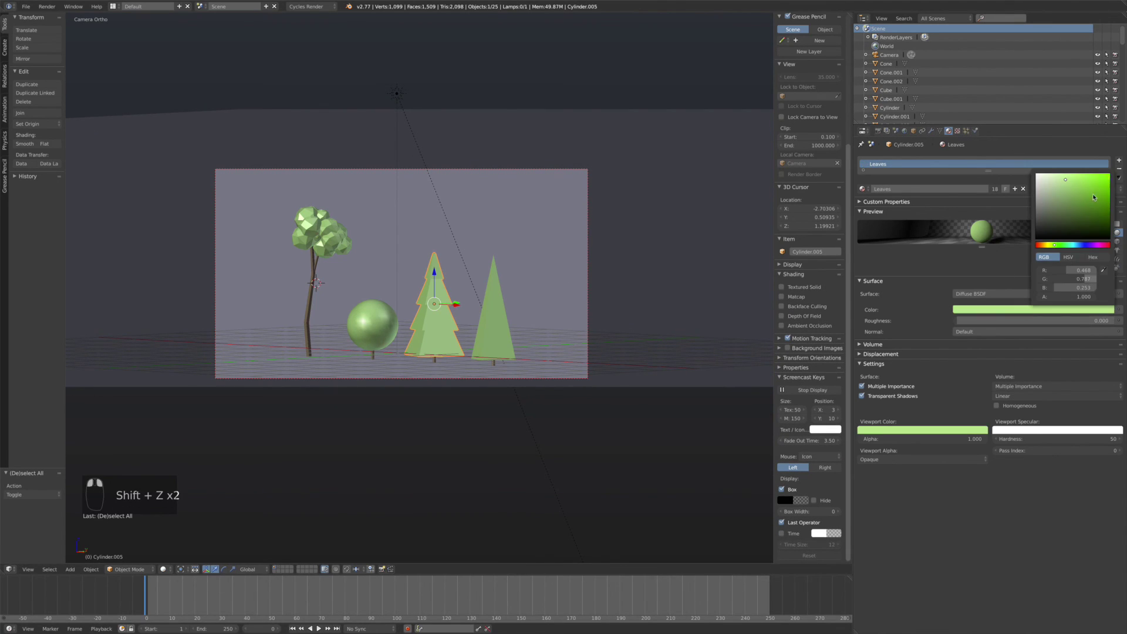
{"action": "left_click_drag", "start_coordinate": [1054, 247], "coordinate": [1052, 245]}
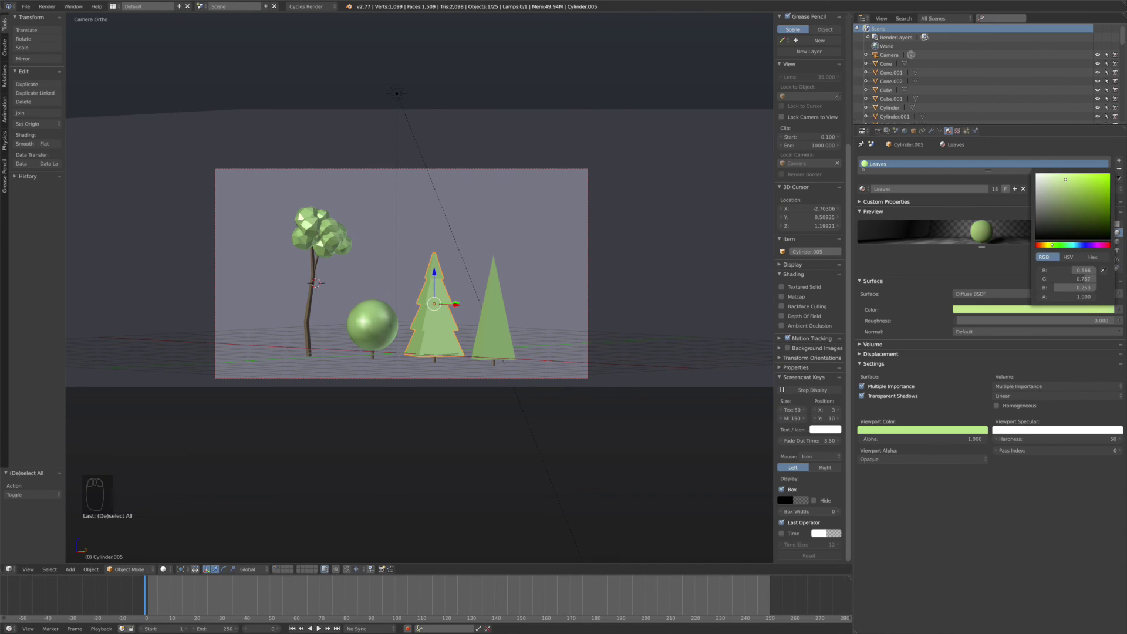
{"action": "left_click", "coordinate": [933, 429]}
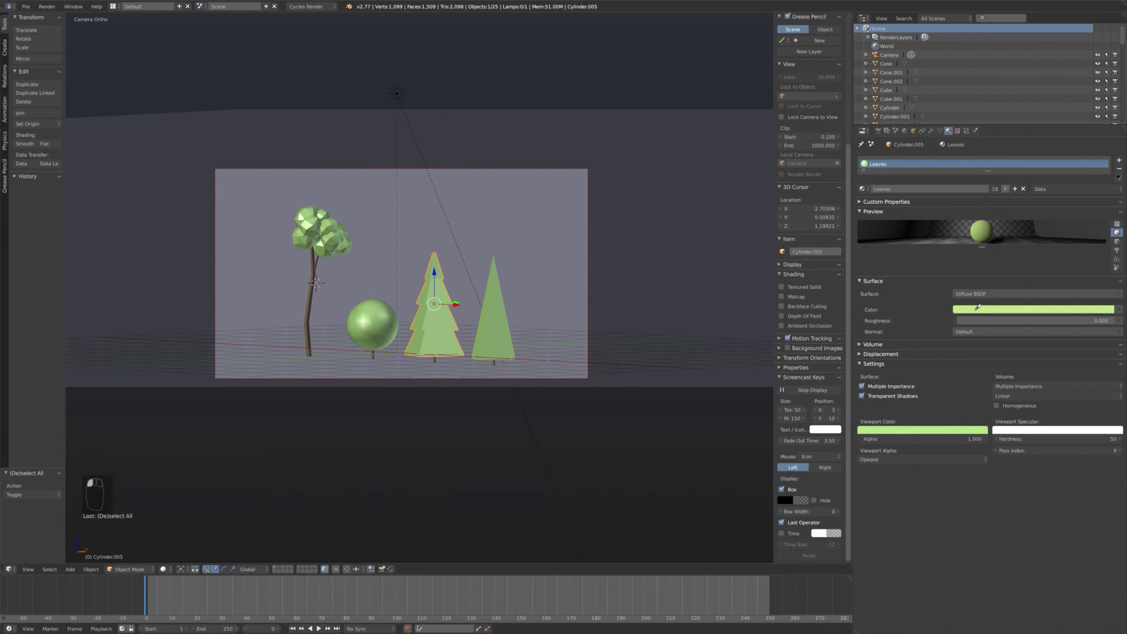
{"action": "key", "text": "a"}
{"action": "key", "text": "shift+z"}
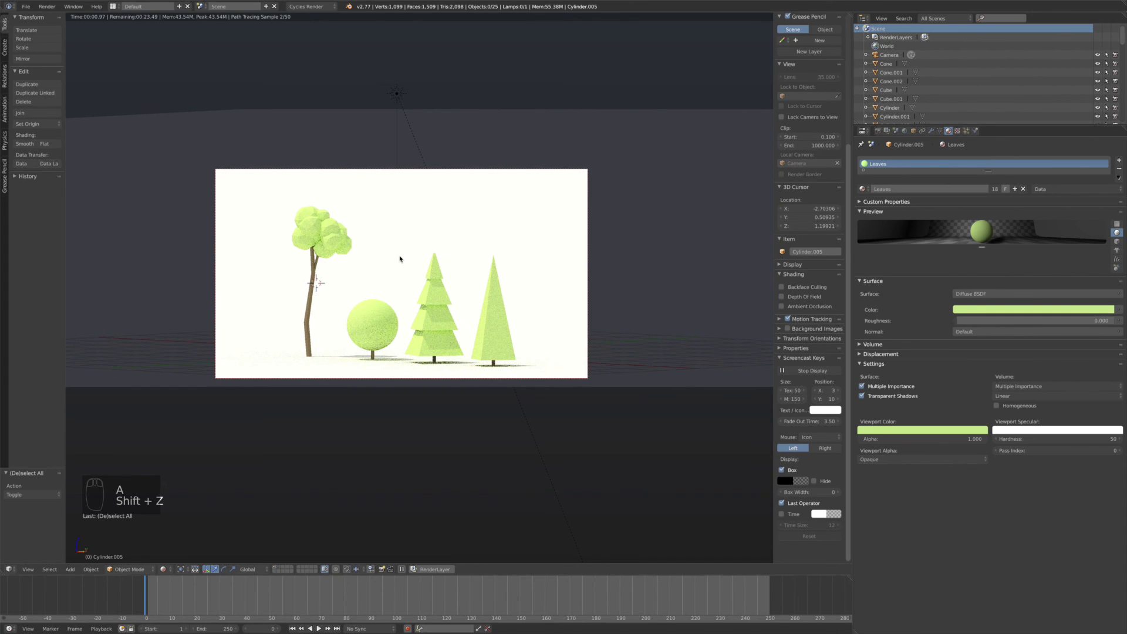
{"action": "key", "text": "shift+z"}
Darken the Leaves diffuse color slightly to about R 0.47, G 0.66, B 0.22 and show the scene in rendered shading.
{"action": "left_click", "coordinate": [1040, 309]}
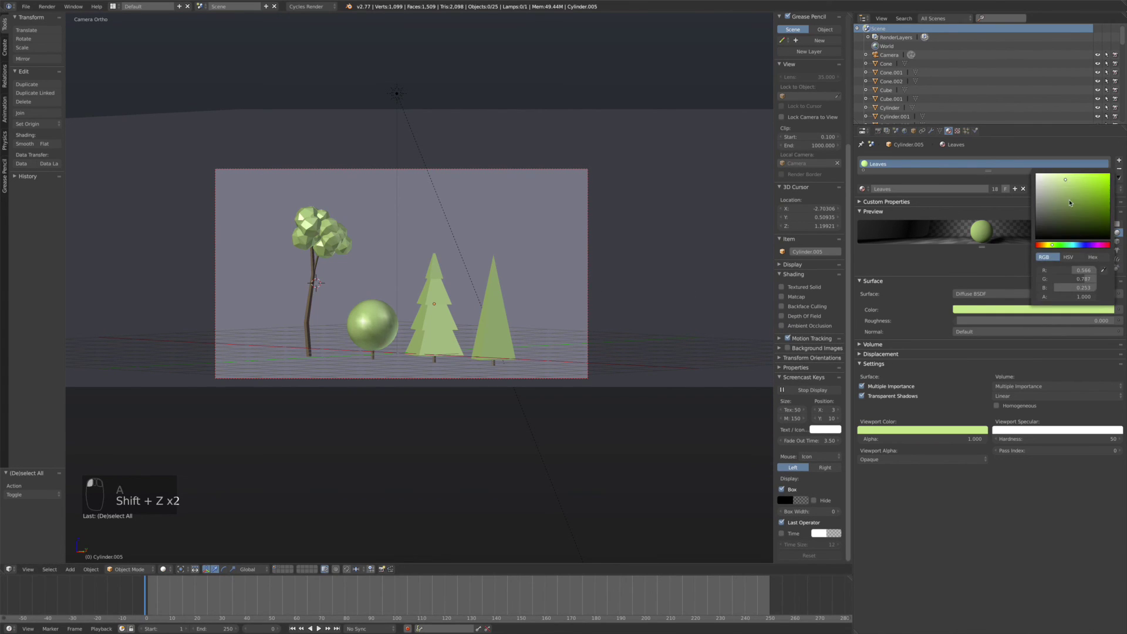
{"action": "left_click_drag", "start_coordinate": [1066, 186], "coordinate": [1065, 184]}
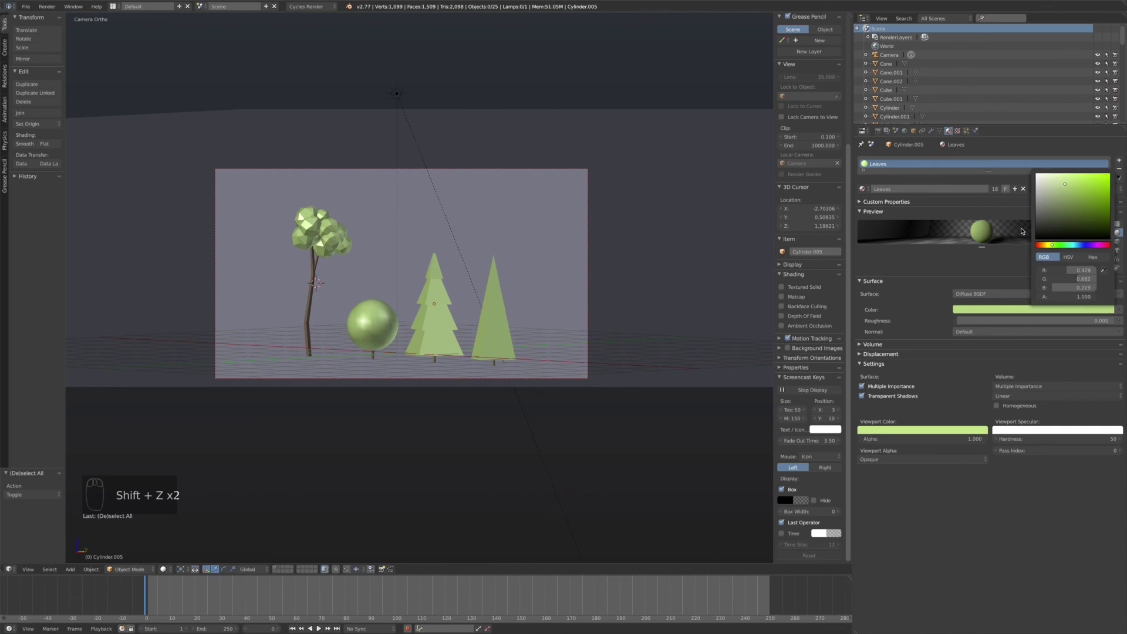
{"action": "key", "text": "shift+z"}
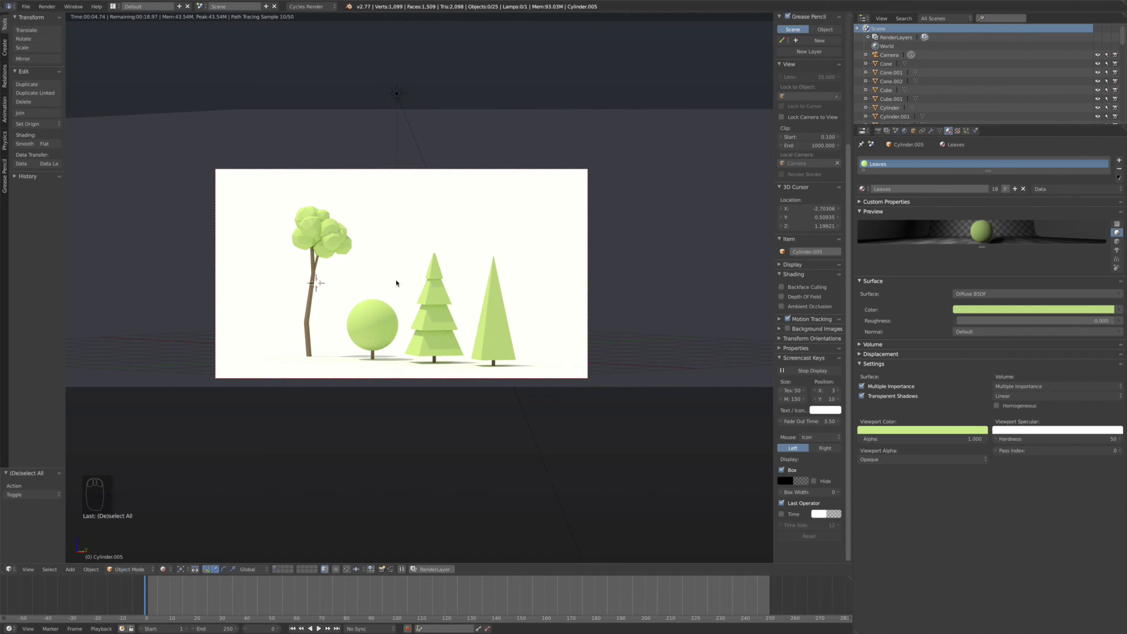
Leave the camera view and inspect the four colored trees from a free angle in solid shading.
{"action": "key", "text": "KP_0"}
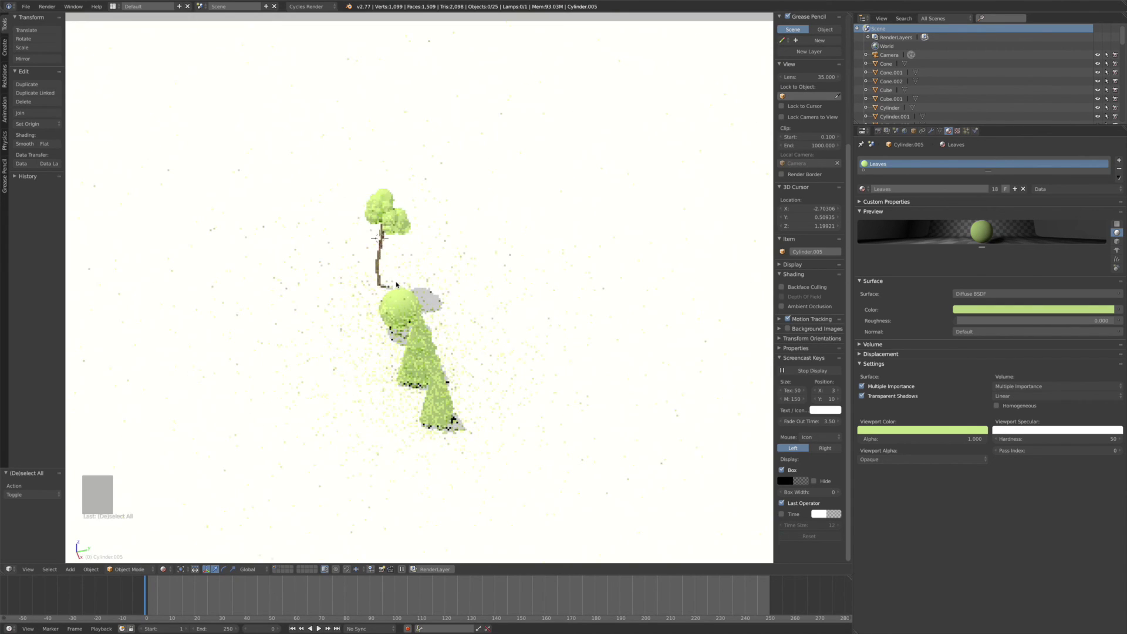
{"action": "scroll", "coordinate": [396, 283], "scroll_direction": "up", "scroll_amount": 1}
{"action": "key", "text": "shift+z"}
{"action": "mouse_move", "coordinate": [396, 311]}
{"action": "middle_mouse_down"}
{"action": "mouse_move", "coordinate": [396, 281]}
{"action": "mouse_move", "coordinate": [415, 308]}
{"action": "mouse_move", "coordinate": [562, 284]}
{"action": "middle_mouse_up"}
{"action": "scroll", "coordinate": [415, 308], "scroll_direction": "up", "scroll_amount": 1}
{"action": "scroll", "coordinate": [463, 315], "scroll_direction": "down", "scroll_amount": 2}
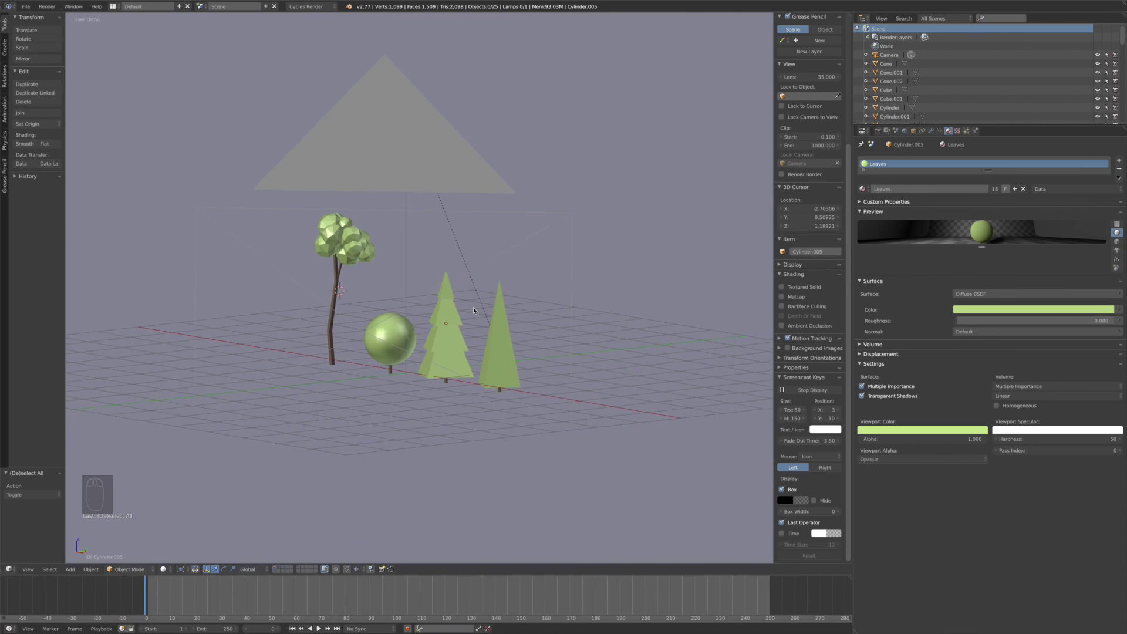
Return to the camera view and examine the four colored trees up close in rendered shading.
{"action": "left_click", "coordinate": [27, 569]}
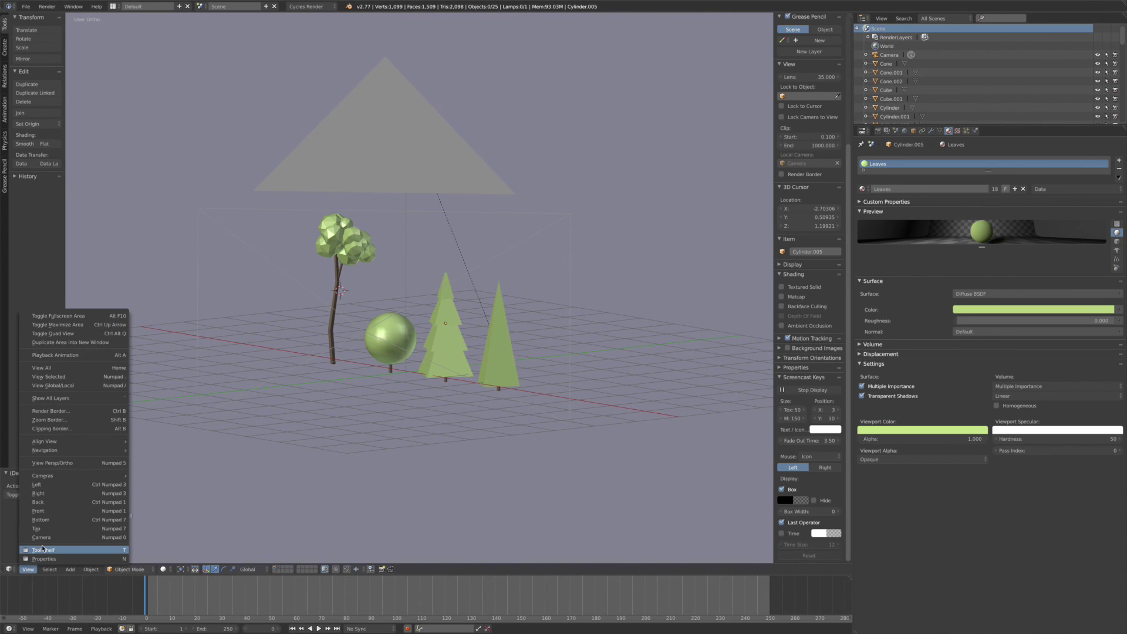
{"action": "left_click", "coordinate": [47, 537]}
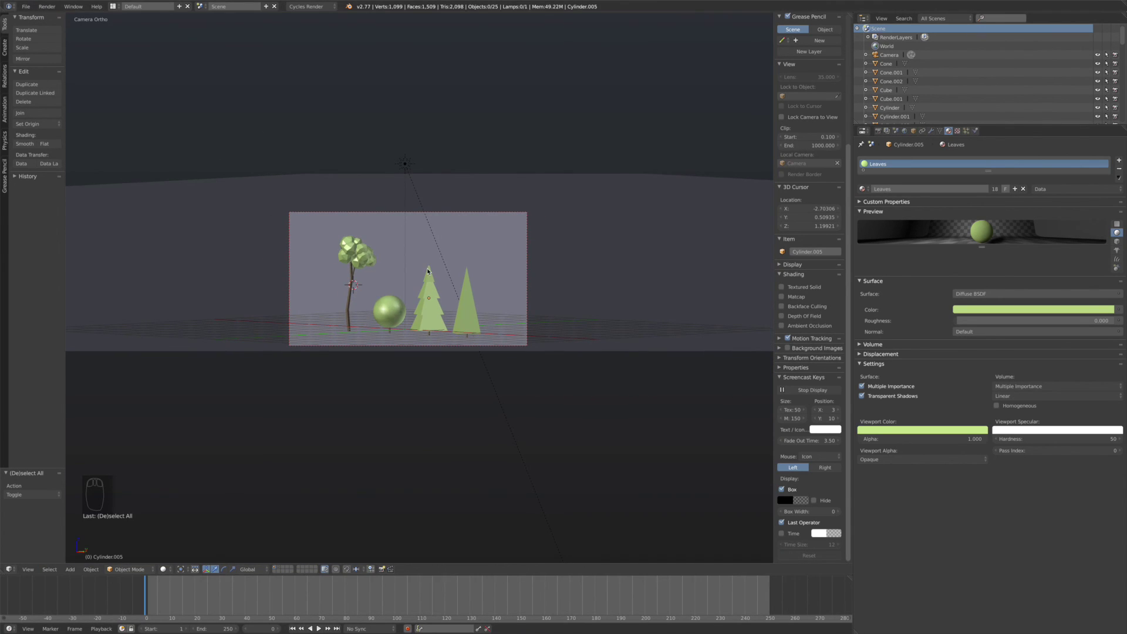
{"action": "key", "text": "shift+z"}
{"action": "scroll", "coordinate": [387, 327], "scroll_direction": "up", "scroll_amount": 3}
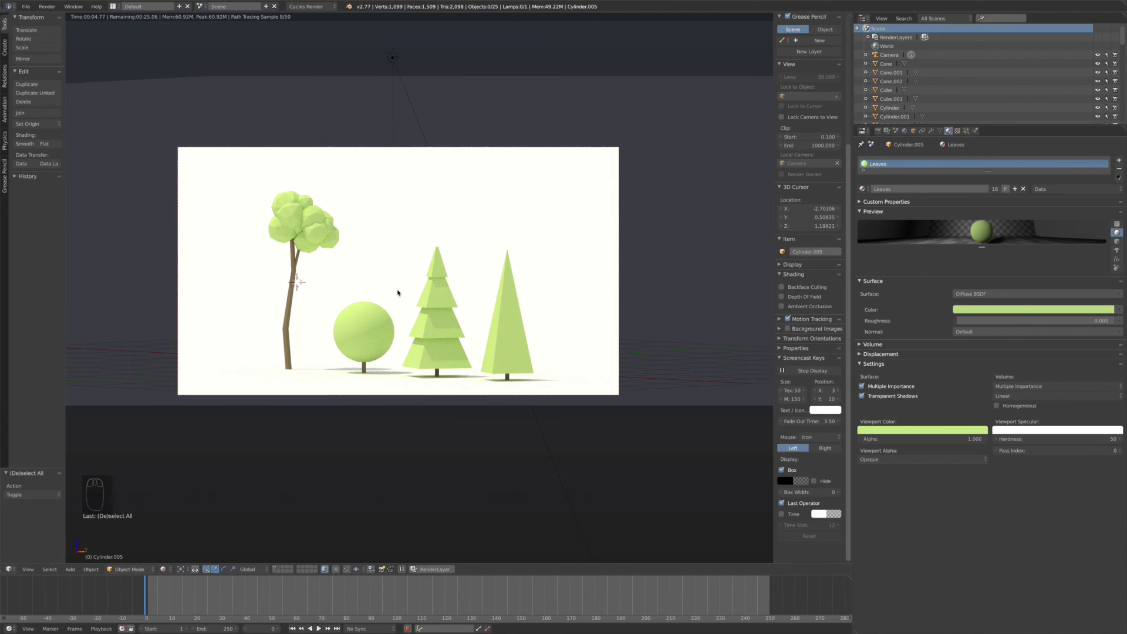
{"action": "left_click", "coordinate": [292, 282]}
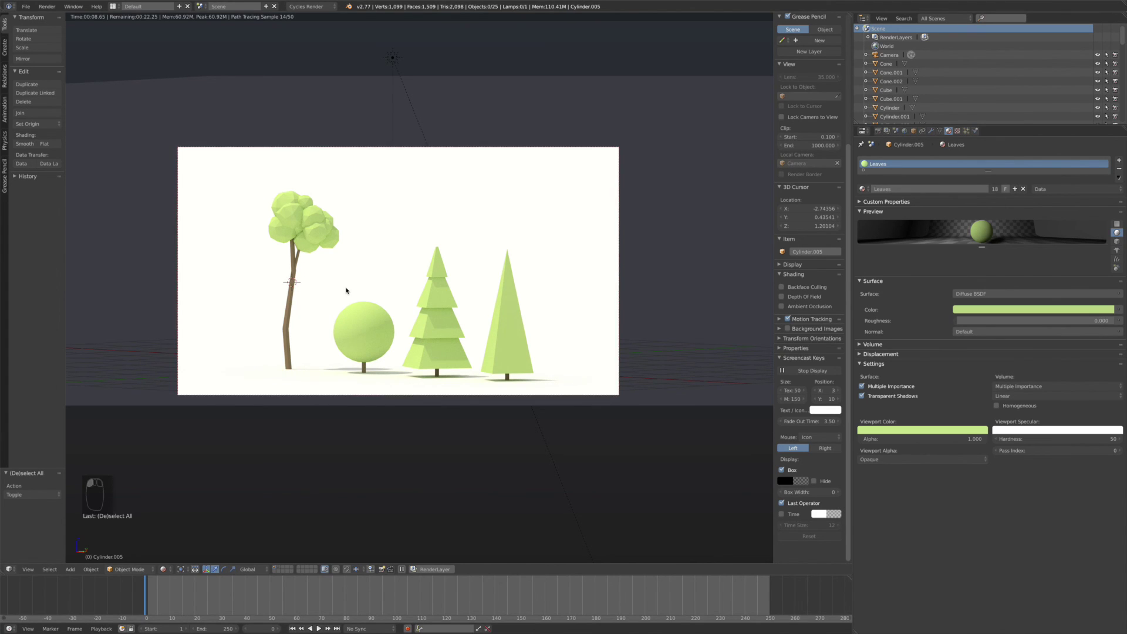